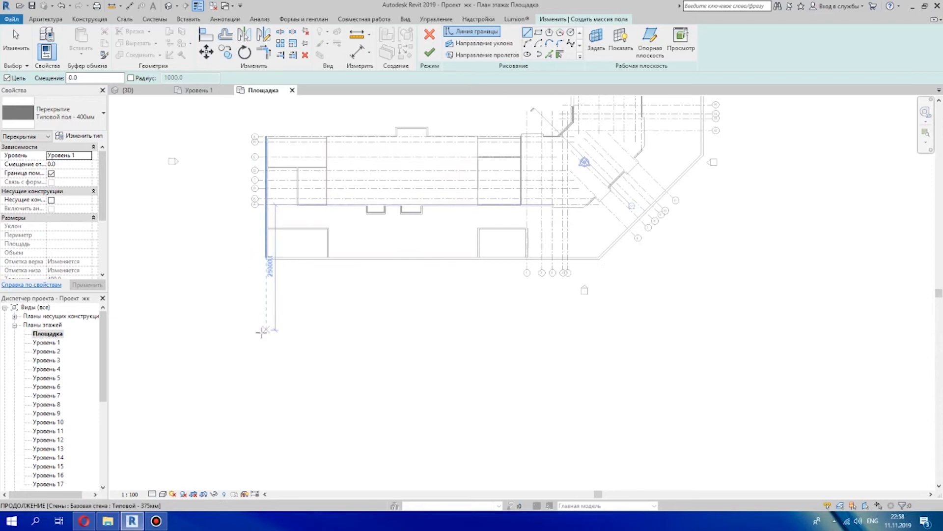
Sketch the floor boundary below the lower wing and out around the building's diagonal corner as a protruding angular outline
scroll(275, 309, "down", 4)
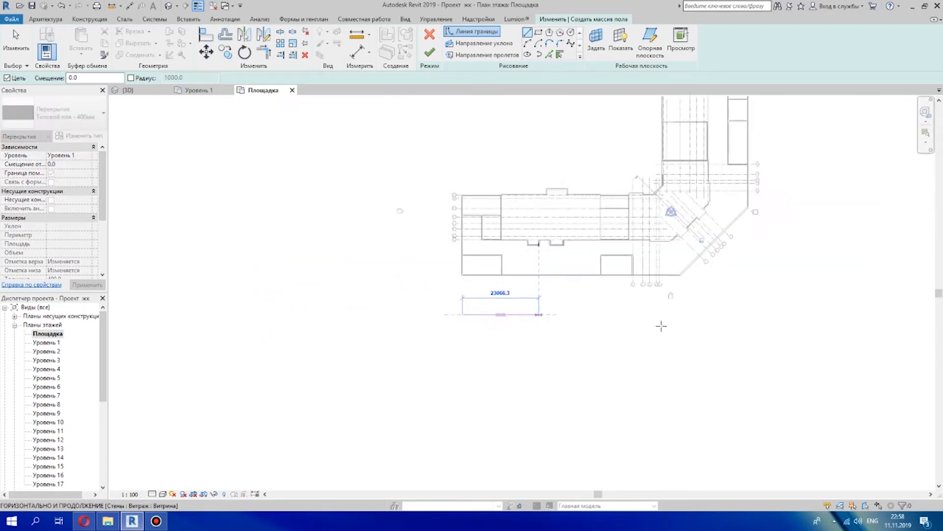
middle_click_drag(586, 403, 581, 358)
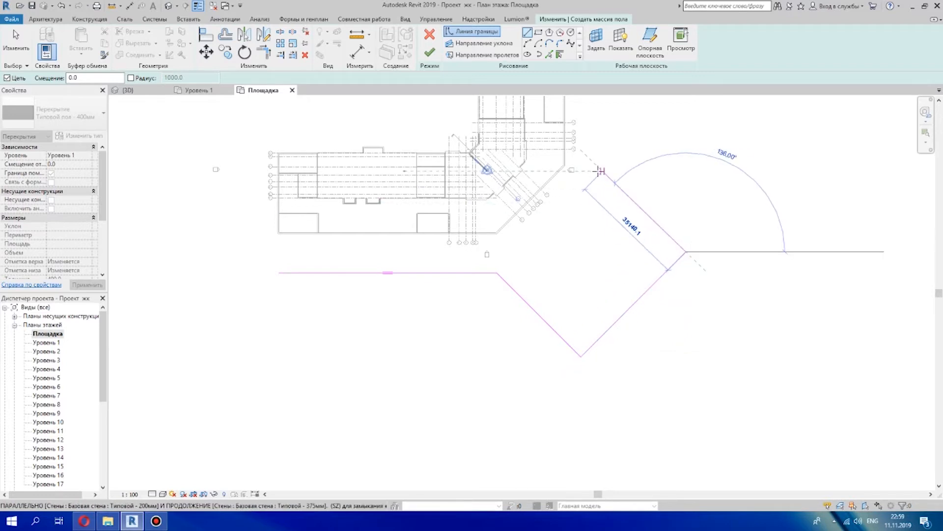
left_click(601, 167)
scroll(680, 220, "down", 1)
middle_click_drag(679, 220, 537, 322)
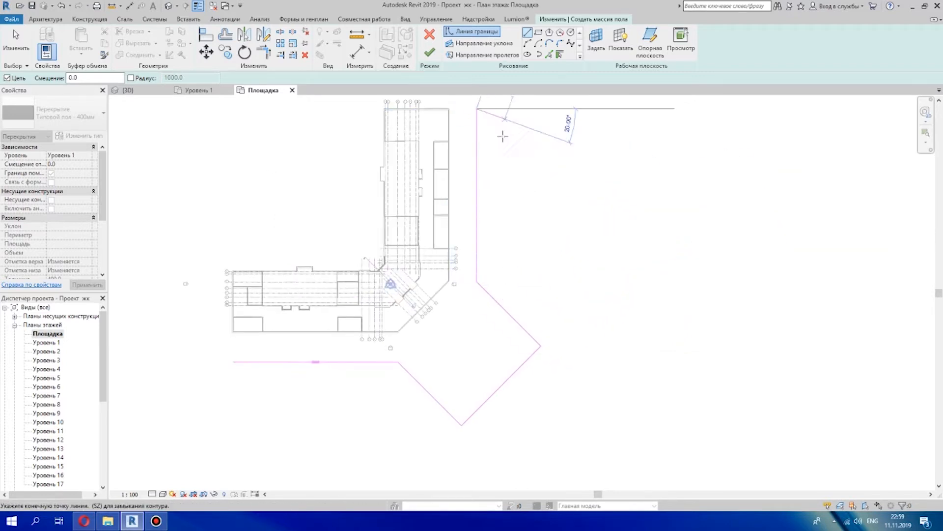
Continue the boundary up the right side of the upper wing and about 45000 mm across its top end
scroll(544, 147, "down", 2)
scroll(488, 284, "up", 5)
middle_click_drag(488, 283, 523, 517)
middle_click_drag(718, 156, 620, 438)
middle_click_drag(499, 99, 481, 233)
middle_click_drag(224, 239, 437, 124)
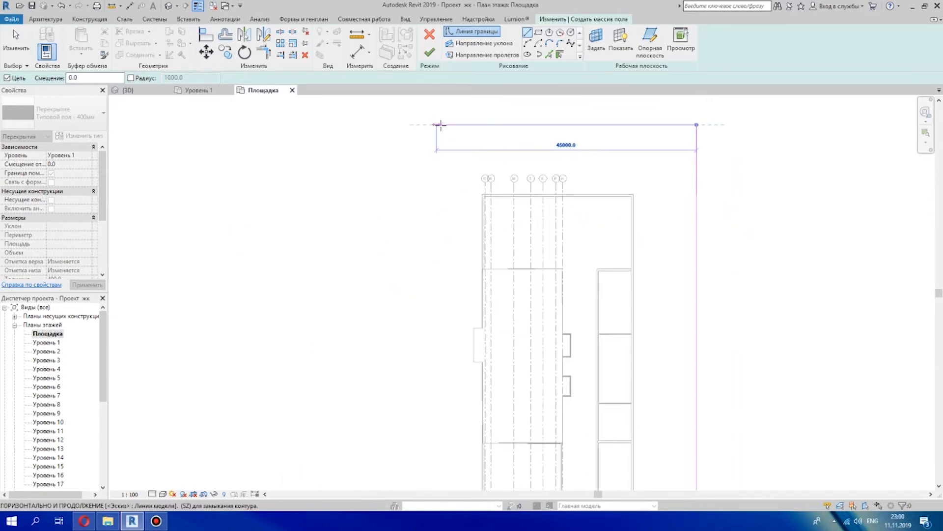
Continue the boundary down the inner side, about 60000 mm along the lower wing's upper side, and close it at its start
middle_click_drag(448, 458, 444, 322)
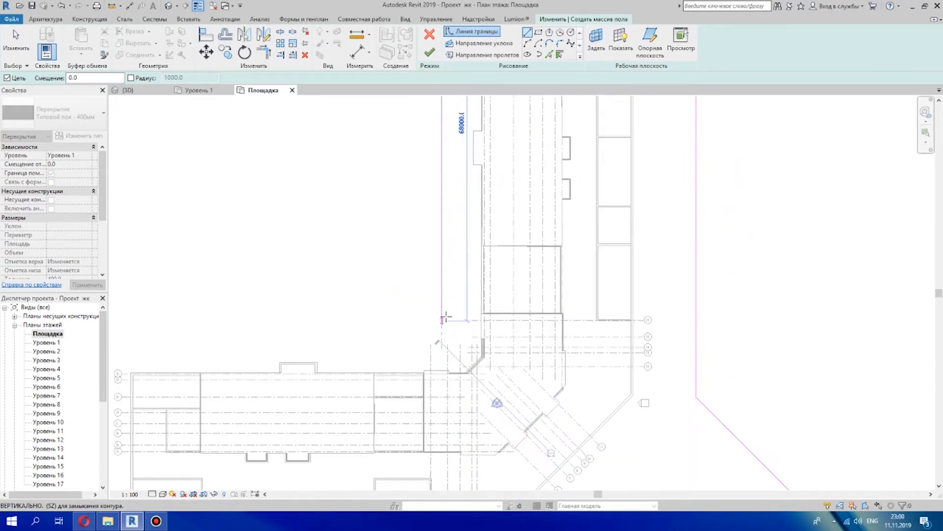
middle_click_drag(204, 313, 423, 186)
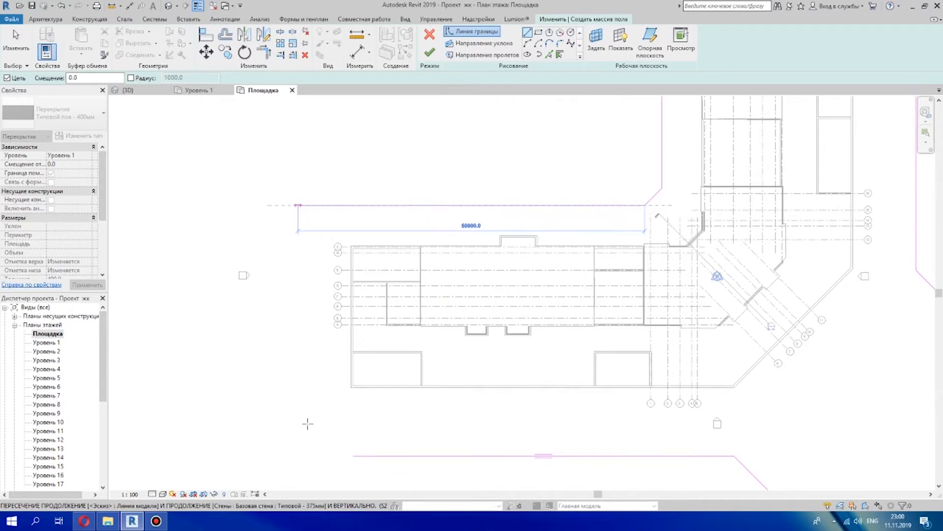
left_click(351, 456)
scroll(257, 175, "down", 3)
key("Escape")
key("Escape")
scroll(295, 245, "up", 2)
key("Escape")
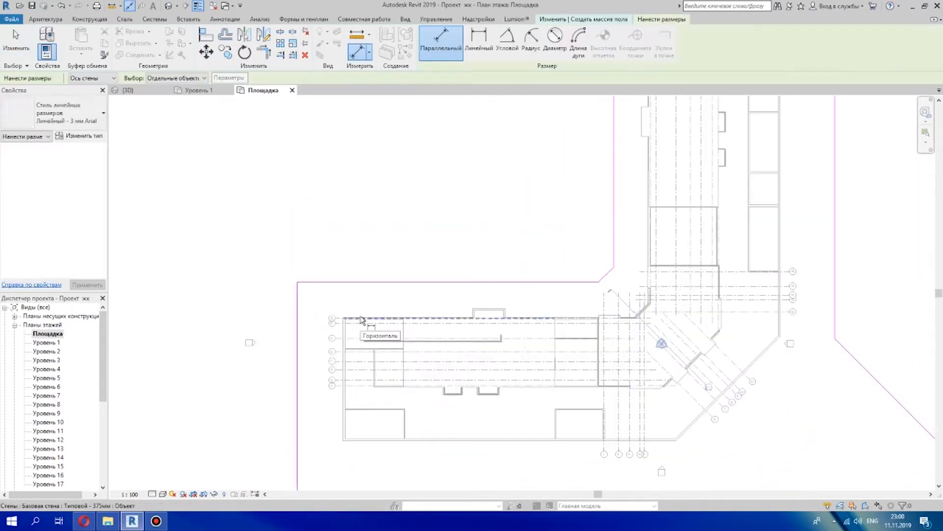
Dimension the lower wing's upper boundary edge from the building wall and move that edge to 12000 mm away
scroll(382, 309, "up", 5)
left_click(425, 201)
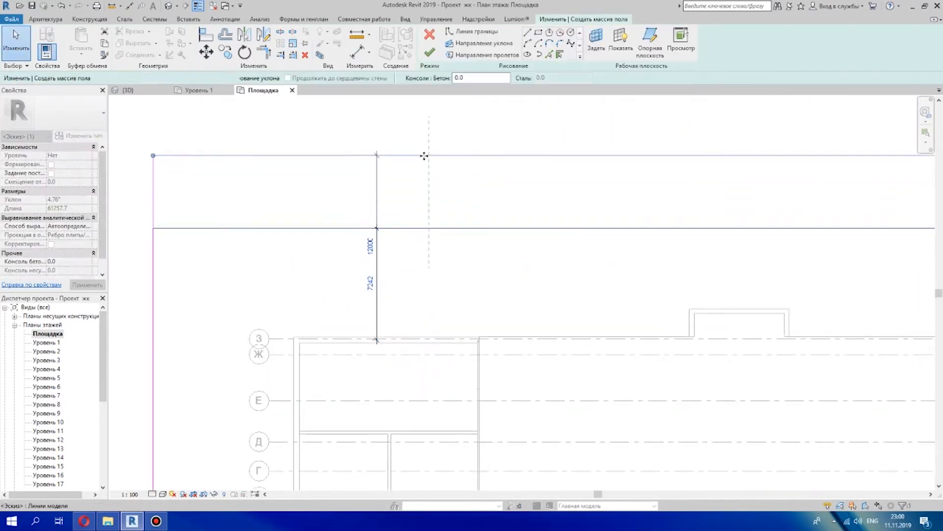
left_click_drag(424, 158, 425, 156)
Shift the inner vertical boundary edge outward and join it to the horizontal edge in a square corner instead of the diagonal one
scroll(432, 216, "down", 5)
middle_click_drag(428, 278, 321, 461)
left_click_drag(482, 344, 463, 345)
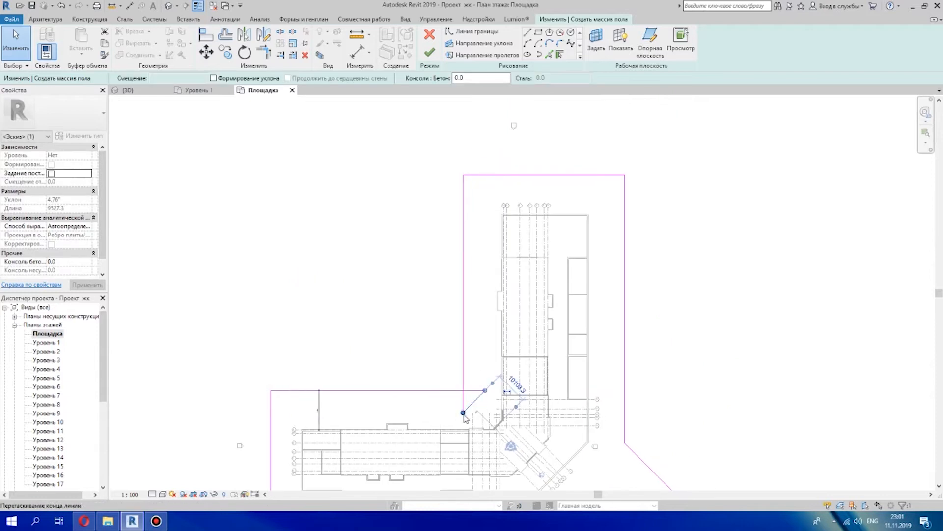
scroll(469, 395, "up", 3)
left_click_drag(493, 389, 459, 389)
left_click_drag(459, 421, 459, 388)
scroll(531, 373, "down", 5)
Begin a second, inner boundary with a line about 73400 mm long just inside the outer boundary's lower edge
middle_click_drag(558, 391, 437, 343)
scroll(435, 269, "up", 1)
key("l")
key("i")
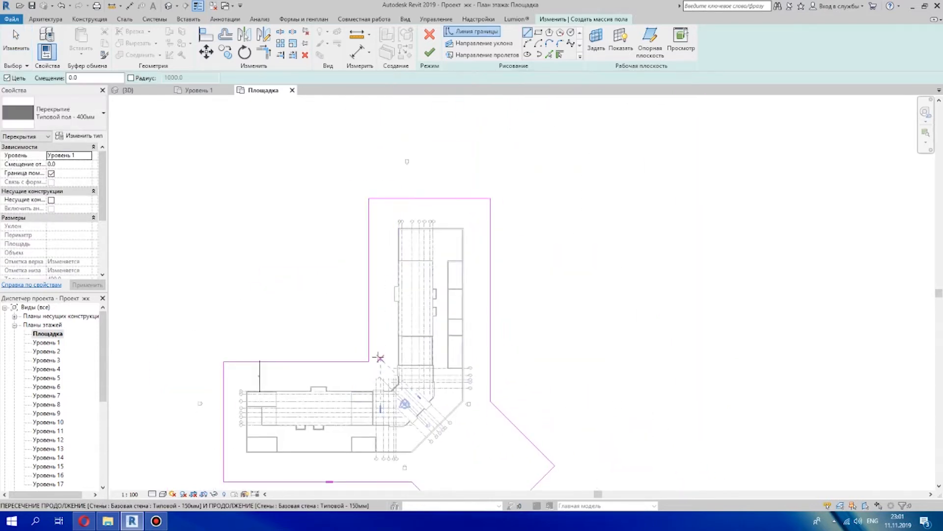
scroll(378, 356, "up", 3)
scroll(366, 408, "down", 4)
middle_click_drag(300, 462, 308, 296)
scroll(307, 295, "up", 3)
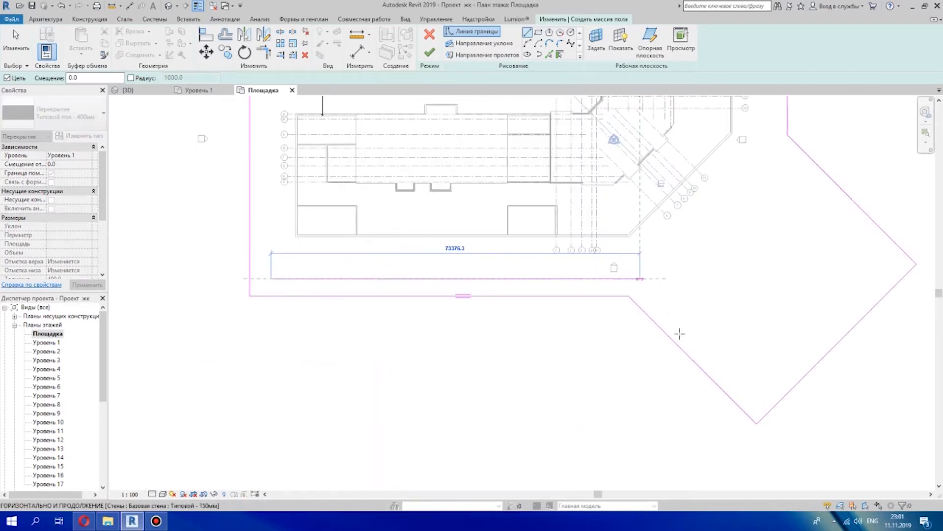
Trace the rest of the inner boundary parallel to the outer one around both wings and close it
left_click(760, 141)
middle_click_drag(765, 114, 737, 347)
middle_click_drag(742, 113, 675, 315)
left_click(462, 180)
middle_click_drag(462, 180, 492, 310)
left_click(196, 307)
middle_click_drag(206, 470, 266, 297)
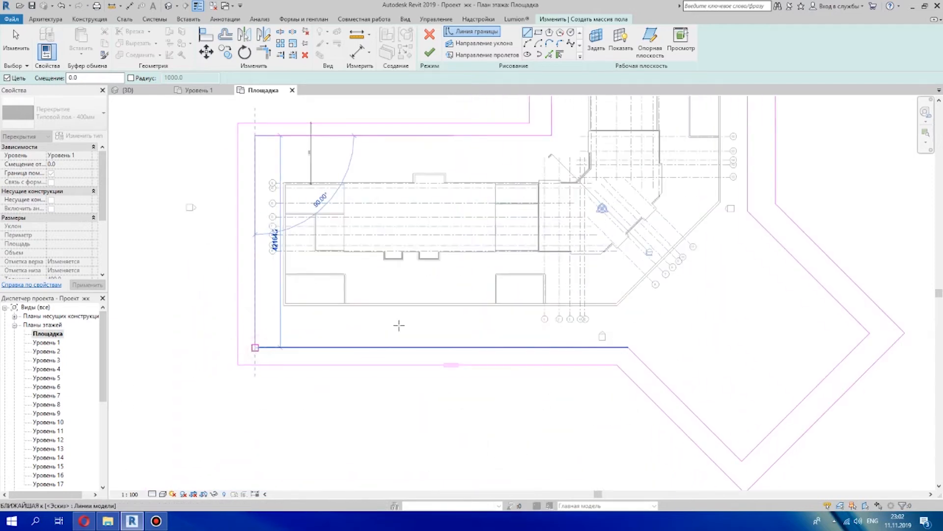
Dimension the gap between the inner and outer boundaries' lower edges and set the left inner edge 3600 mm inside the outer one
left_click(129, 6)
left_click(313, 347)
left_click(316, 365)
left_click(317, 358)
scroll(320, 361, "up", 5)
mouse_move(415, 298)
left_mouse_down()
mouse_move(414, 290)
mouse_move(452, 290)
left_mouse_up()
scroll(422, 296, "up", 1)
key("ctrl+z")
scroll(448, 337, "down", 4)
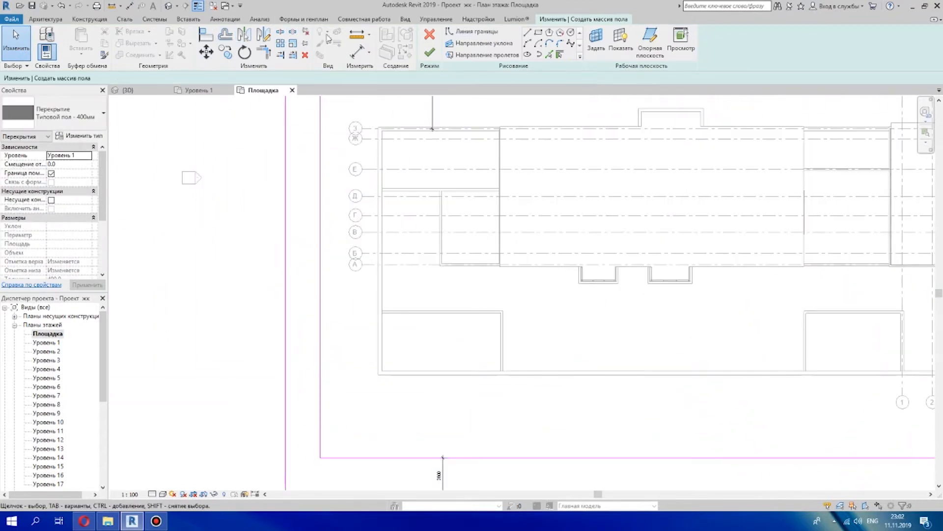
key("Escape")
scroll(295, 302, "up", 3)
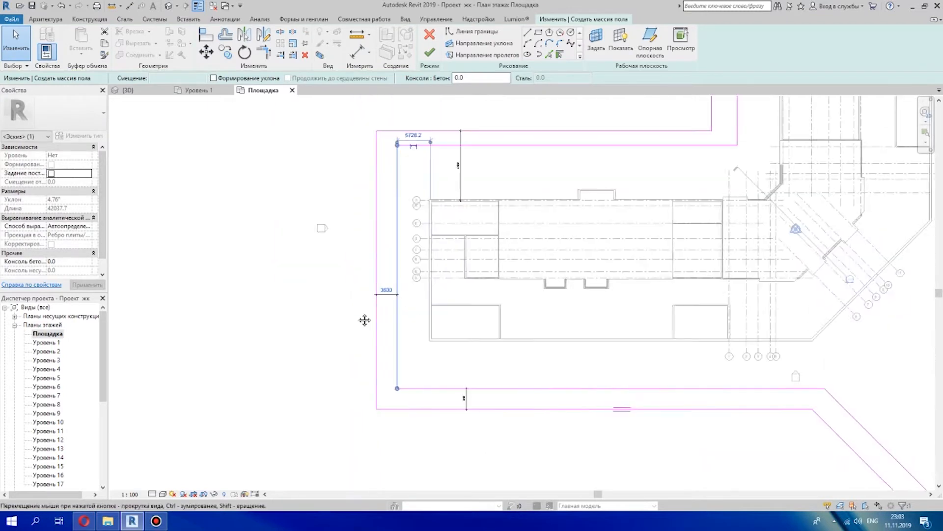
Move the inner boundary's protruding diagonal edge back towards the building's diagonal corner
scroll(556, 392, "up", 3)
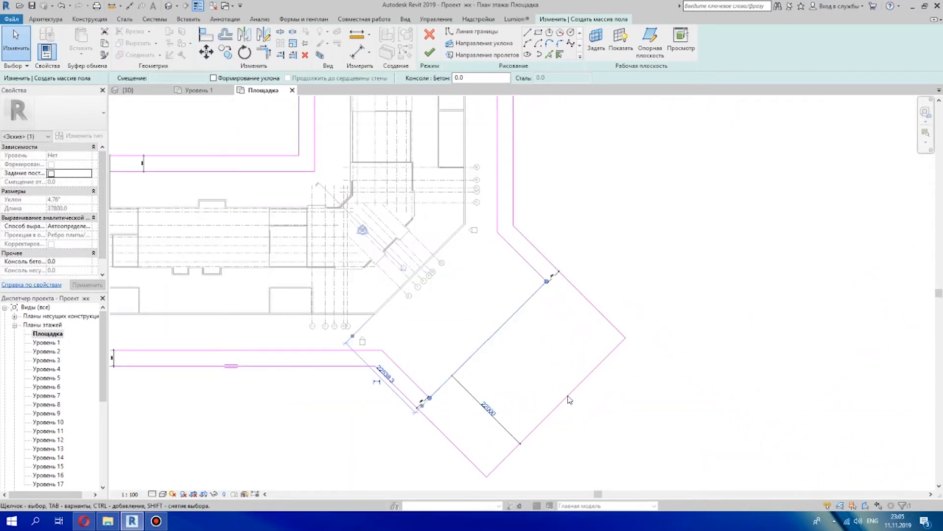
left_click(512, 358)
scroll(506, 353, "up", 2)
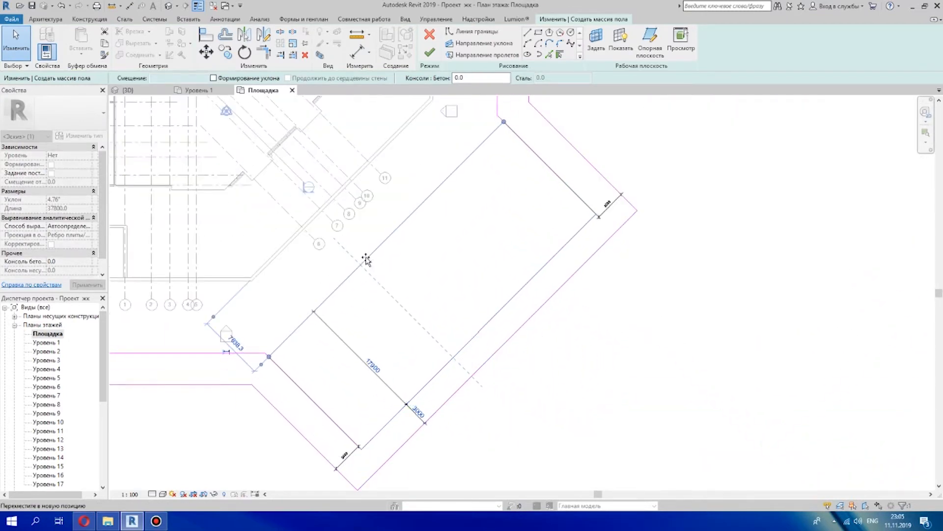
left_click_drag(368, 262, 358, 251)
scroll(445, 282, "down", 3)
scroll(494, 307, "down", 2)
Move the outer boundary's protruding diagonal edge back towards the building and remove both diagonal edges
mouse_move(478, 309)
left_mouse_down()
mouse_move(457, 288)
mouse_move(433, 321)
left_mouse_up()
scroll(457, 288, "up", 4)
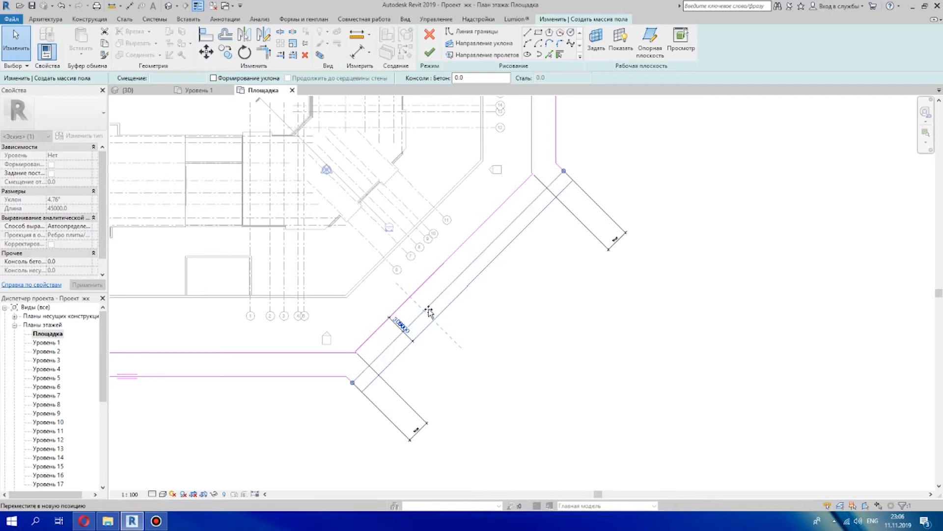
left_click(427, 308)
scroll(427, 309, "down", 4)
scroll(531, 242, "up", 5)
scroll(475, 347, "down", 2)
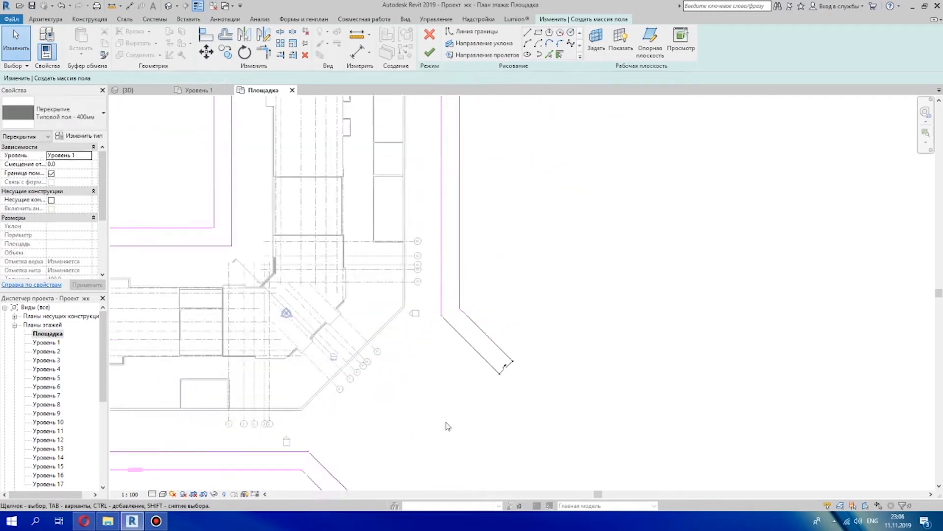
Redraw the inner boundary's diagonal edge between the lower and right edges and clean up its end joints
middle_click_drag(474, 347, 499, 235)
left_click(14, 46)
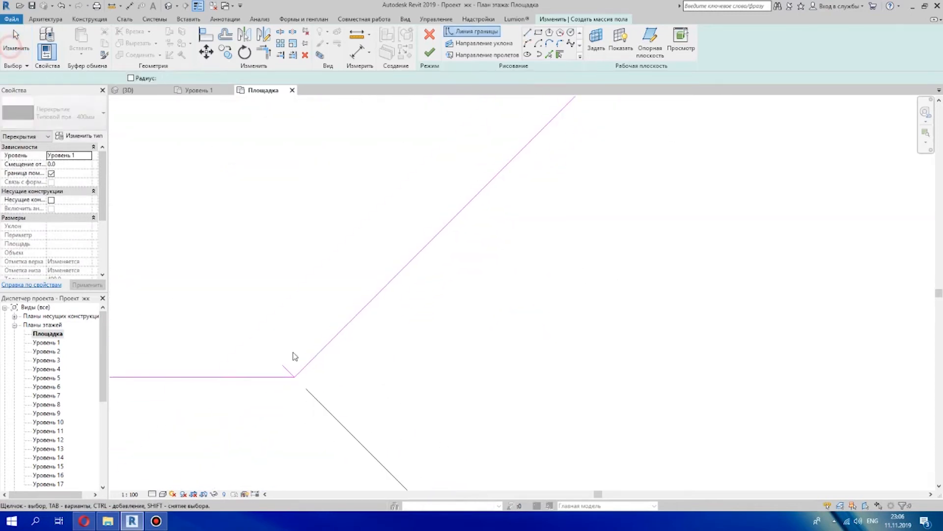
left_click(673, 241)
scroll(493, 268, "down", 5)
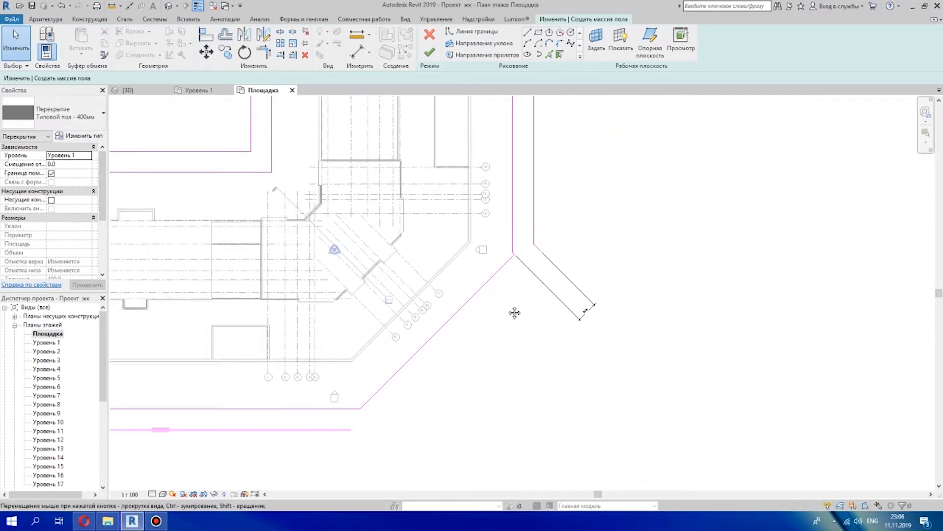
left_click_drag(512, 240, 512, 240)
scroll(512, 240, "up", 4)
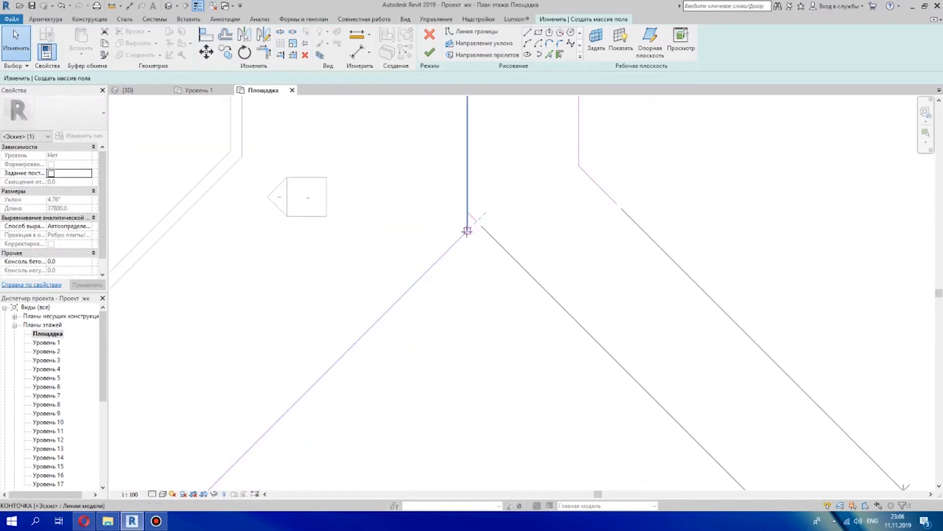
left_click(551, 247)
scroll(497, 386, "down", 4)
Draw the outer boundary's diagonal edge parallel to the inner one and join it to the neighbouring edges
key("l")
key("i")
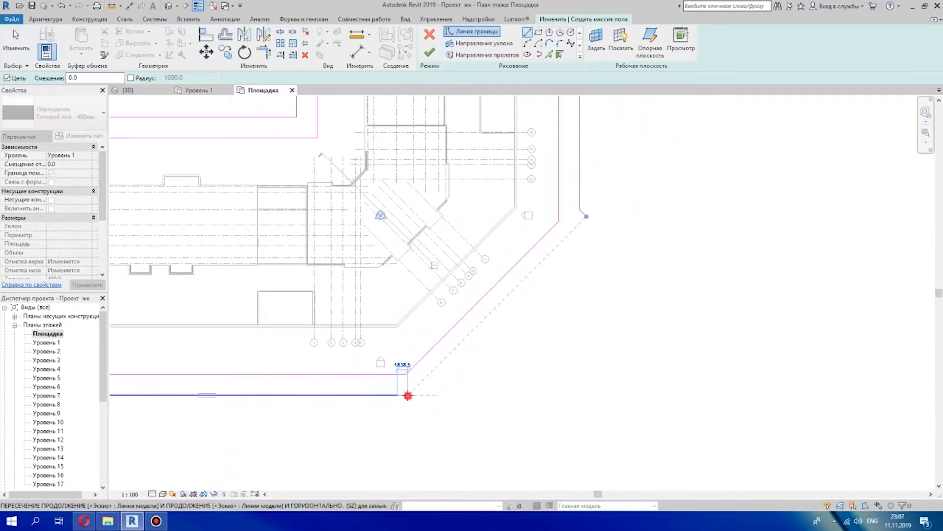
left_click(580, 195)
left_click_drag(580, 211, 580, 225)
scroll(580, 226, "up", 3)
left_click(635, 234)
scroll(636, 234, "down", 2)
Dimension the gap between the two diagonal edges, move the outer edge to even out the strip's width, and finish the floor sketch
left_click(491, 320)
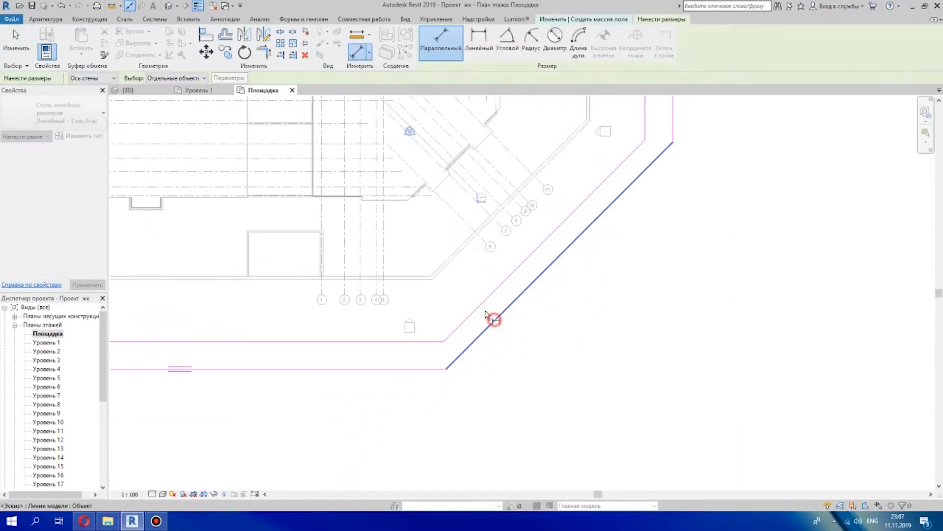
scroll(484, 325, "up", 2)
left_click_drag(518, 351, 512, 347)
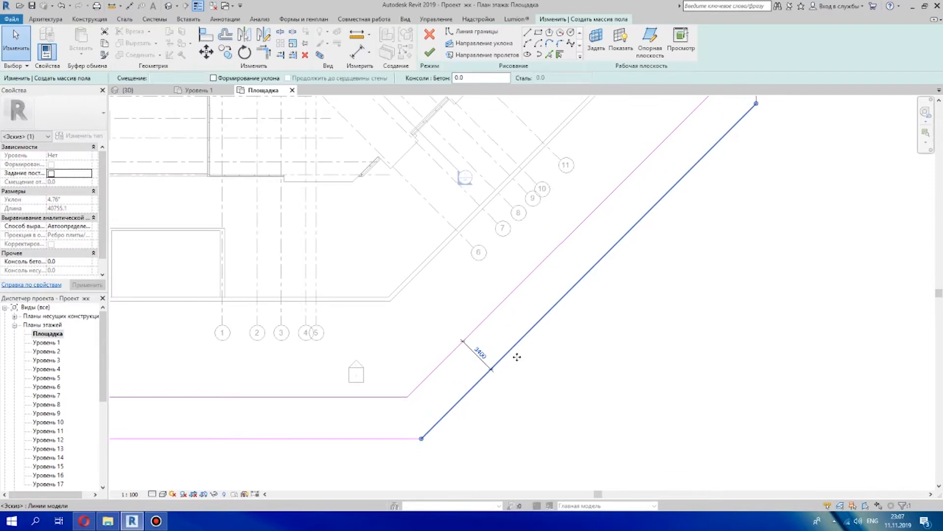
left_click(634, 354)
scroll(637, 353, "down", 3)
left_click(430, 52)
Dimension the distances from the building to the floor strip at the lower wing's left end and the upper wing's top end
scroll(466, 258, "down", 3)
scroll(383, 256, "up", 4)
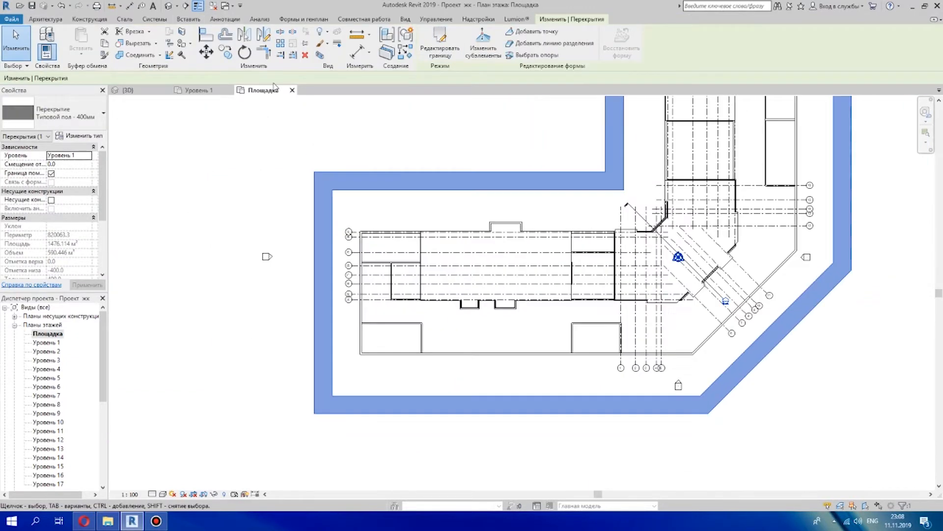
scroll(296, 328, "up", 3)
left_click(444, 323)
left_click(381, 325)
left_click(406, 324)
left_click(493, 271)
left_click(491, 186)
left_click(477, 231)
Dimension the distances from the building to the floor strip along the upper wing's right side and at the diagonal corner
scroll(484, 243, "up", 3)
scroll(482, 245, "down", 4)
left_click(527, 341)
left_click(582, 343)
left_click(564, 344)
scroll(563, 344, "down", 3)
middle_click_drag(547, 437, 528, 264)
scroll(467, 320, "up", 1)
left_click(442, 344)
left_click(469, 375)
left_click(458, 361)
scroll(457, 368, "up", 4)
scroll(295, 216, "down", 8)
key("Escape")
scroll(186, 222, "up", 8)
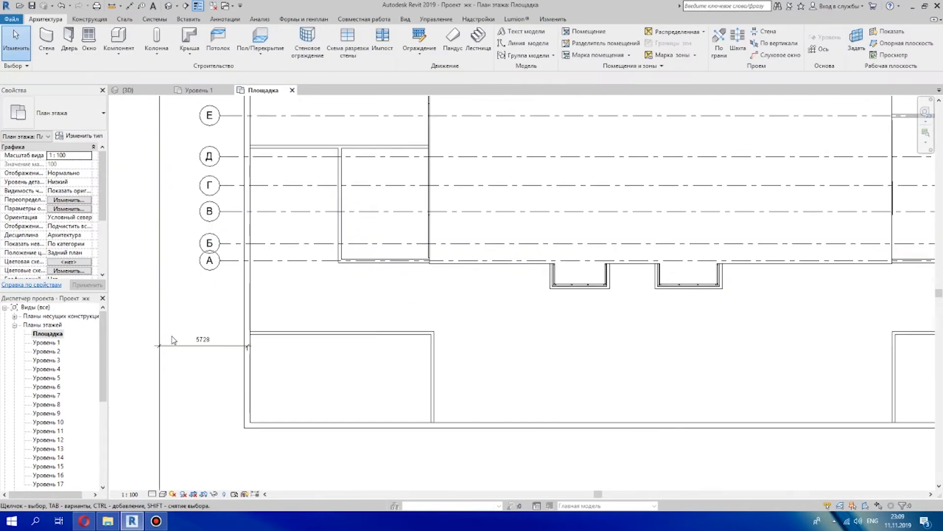
Reopen the strip floor's boundary for editing and move its edges beyond the upper wing's top end closer to the building
scroll(145, 289, "down", 3)
left_click(361, 108)
left_click(436, 43)
scroll(204, 279, "down", 7)
middle_click_drag(204, 280, 276, 278)
scroll(263, 284, "up", 6)
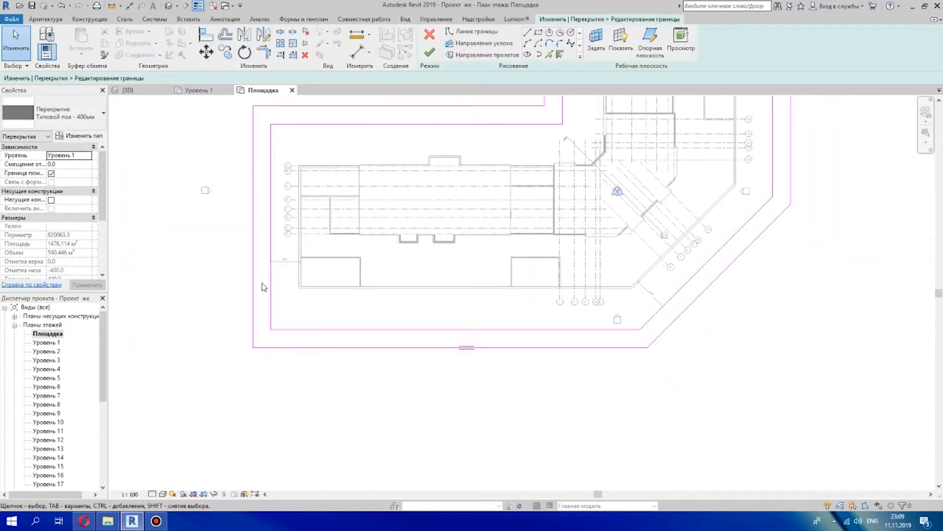
scroll(255, 249, "up", 1)
middle_click_drag(257, 239, 258, 338)
scroll(268, 327, "down", 4)
middle_click_drag(481, 363, 364, 491)
left_click_drag(471, 169, 471, 190)
scroll(475, 174, "up", 3)
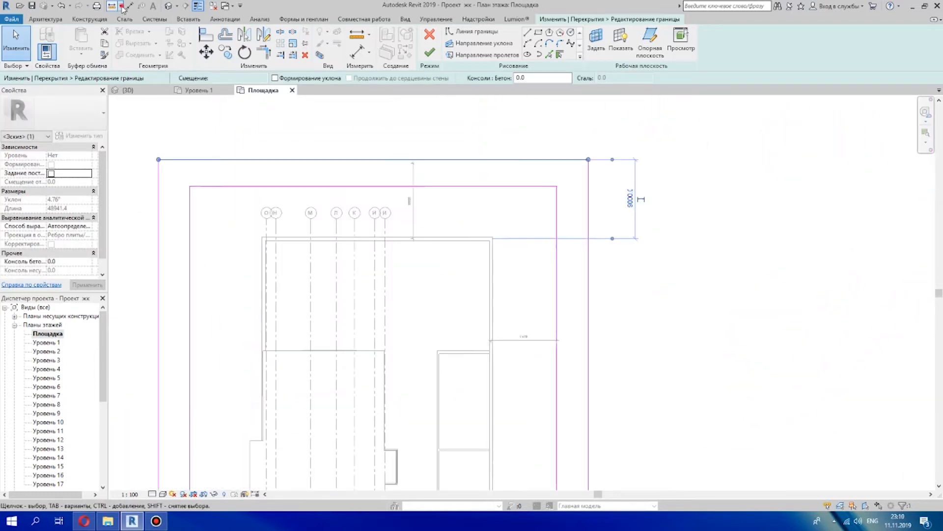
Dimension the gap between the inner and outer edges at the upper wing's top end and adjust the outer edge
left_click(129, 6)
left_click(288, 185)
left_click(286, 159)
left_click(288, 174)
scroll(288, 174, "up", 3)
key("Escape")
left_click_drag(364, 128, 364, 116)
left_click(524, 168)
Examine the edited boundary around both wings and check that the strip's width is even
scroll(524, 167, "down", 8)
scroll(504, 168, "up", 3)
scroll(578, 195, "up", 3)
scroll(577, 214, "down", 6)
middle_click_drag(379, 432, 377, 334)
scroll(378, 334, "up", 3)
scroll(810, 180, "down", 3)
middle_click_drag(810, 180, 654, 316)
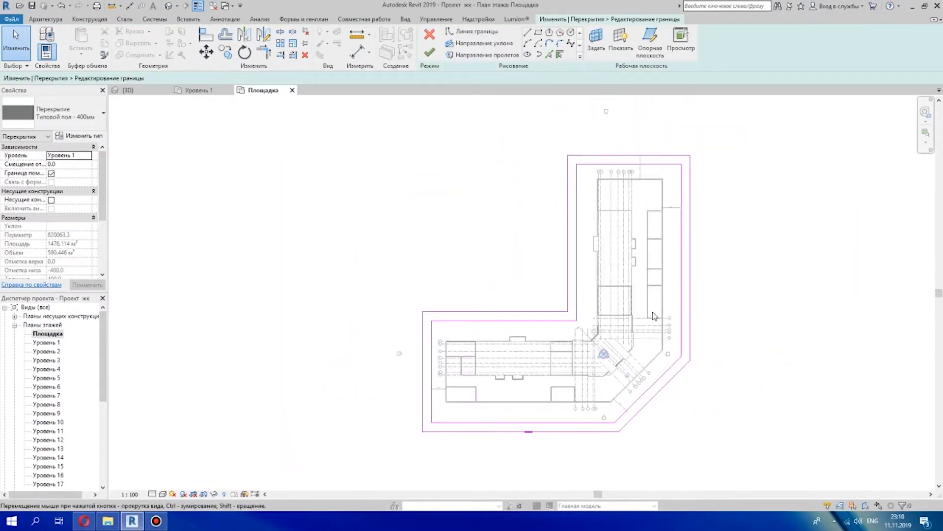
Sketch a new floor's thin rectangle, about 79800 mm long and 400 mm wide, along the outside of the strip's lower edge
scroll(531, 433, "up", 3)
left_click(499, 436)
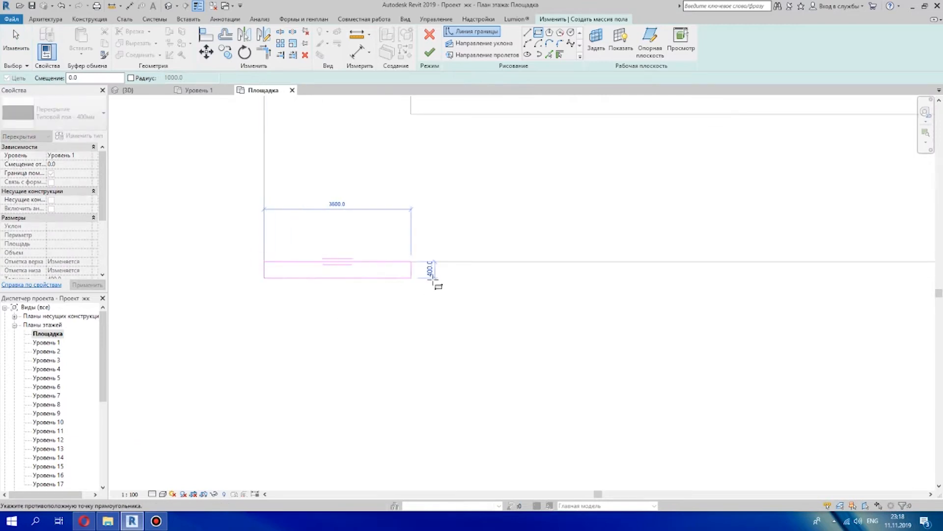
scroll(672, 373, "down", 3)
left_click(486, 346)
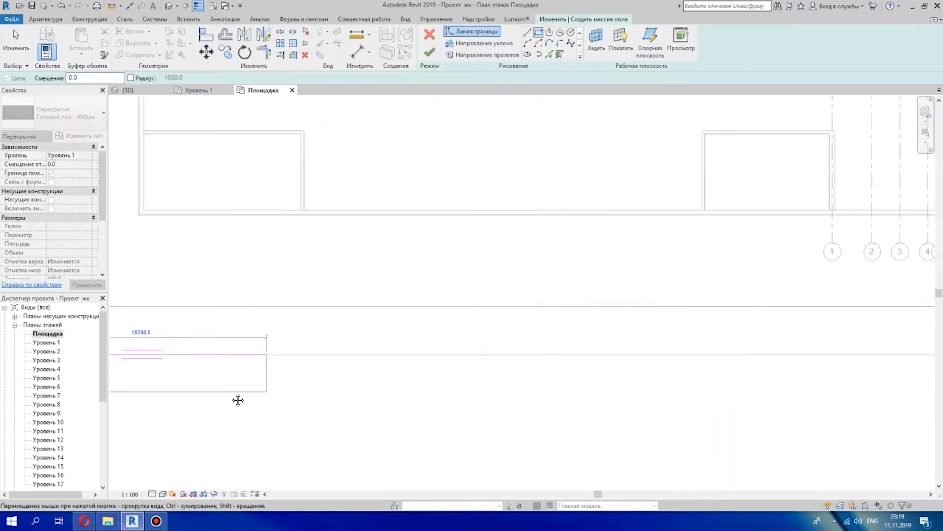
middle_click_drag(238, 400, 145, 381)
scroll(145, 381, "down", 3)
scroll(504, 366, "up", 4)
middle_click_drag(505, 366, 521, 407)
scroll(511, 348, "down", 3)
middle_click_drag(118, 345, 469, 302)
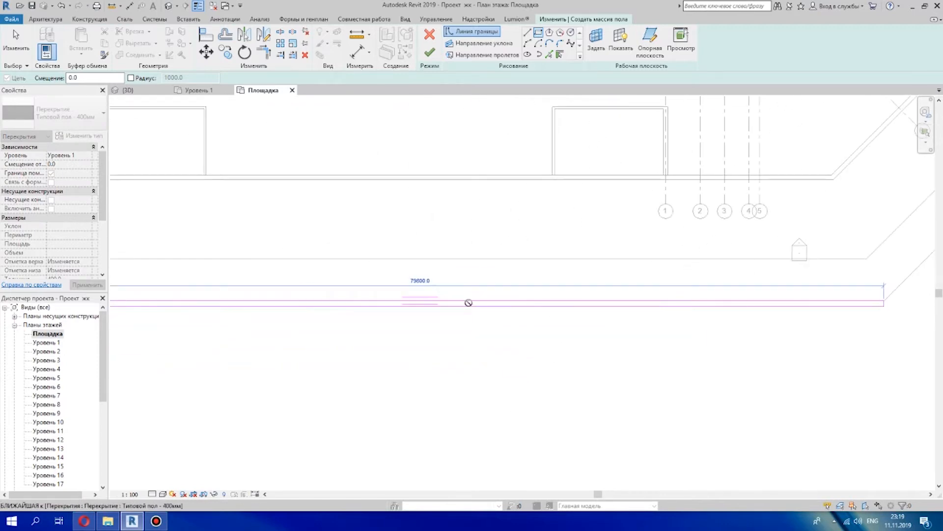
left_click(885, 306)
Stop drawing rectangles and undo the last sketch change at the thin rectangle's end near the diagonal corner
scroll(786, 315, "down", 3)
middle_click_drag(526, 315, 465, 324)
middle_click_drag(733, 319, 376, 426)
scroll(376, 426, "up", 3)
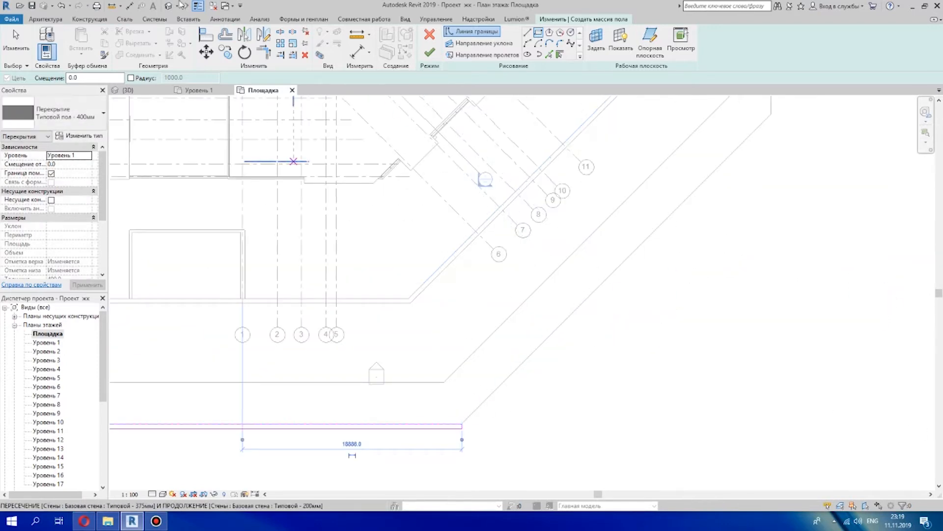
key("Escape")
scroll(465, 429, "up", 2)
left_click(455, 427)
key("ctrl+z")
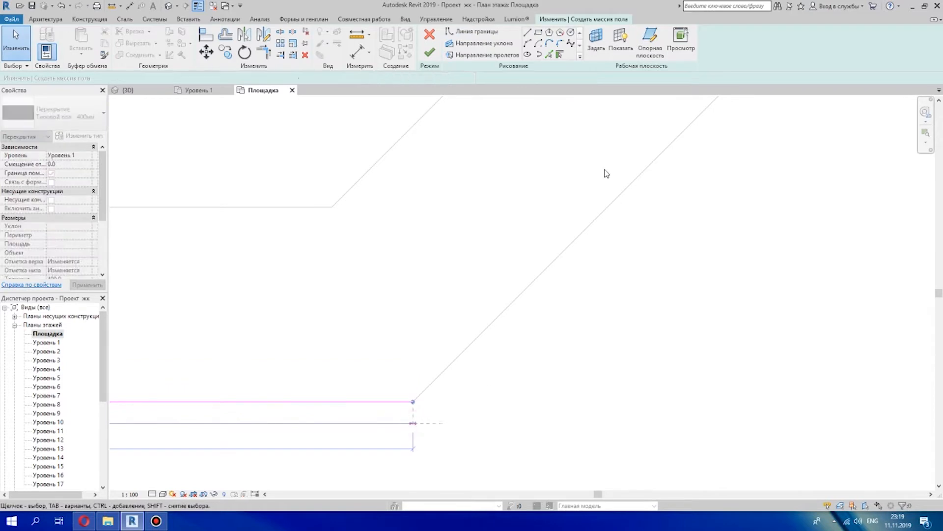
Trace a boundary line from the thin rectangle's end along the strip's outer edge up the diagonal to its upper corner
scroll(611, 192, "down", 2)
left_click(527, 32)
left_click(480, 322)
scroll(663, 162, "down", 2)
middle_click_drag(663, 162, 585, 393)
middle_click_drag(777, 192, 426, 377)
scroll(426, 376, "down", 2)
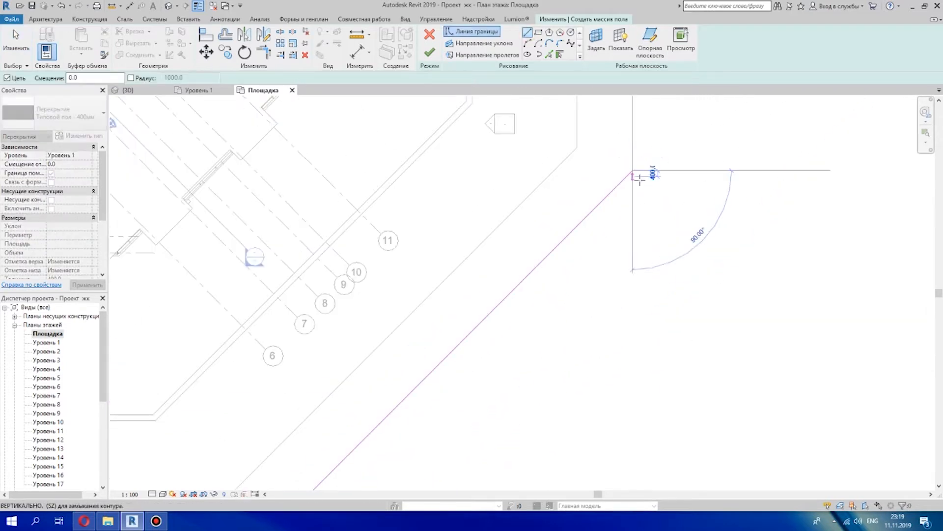
Draw the edging's parallel outer line, offset 400 mm, along the diagonal back to the lower corner
scroll(634, 177, "down", 4)
middle_click_drag(647, 175, 638, 422)
middle_click_drag(637, 152, 627, 312)
middle_click_drag(644, 379, 639, 148)
middle_click_drag(654, 423, 631, 142)
left_click(606, 432)
middle_click_drag(556, 428, 644, 190)
middle_click_drag(479, 411, 612, 236)
scroll(463, 380, "up", 3)
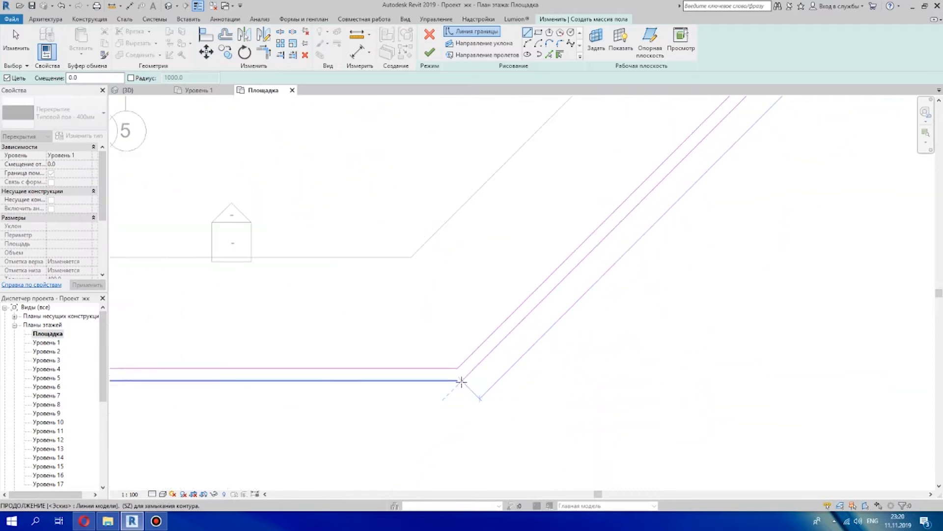
Continue the edging boundary up the upper wing's right side to its top corner
scroll(569, 369, "down", 6)
middle_click_drag(649, 295, 545, 366)
scroll(545, 366, "down", 1)
middle_click_drag(580, 216, 688, 389)
scroll(680, 387, "up", 3)
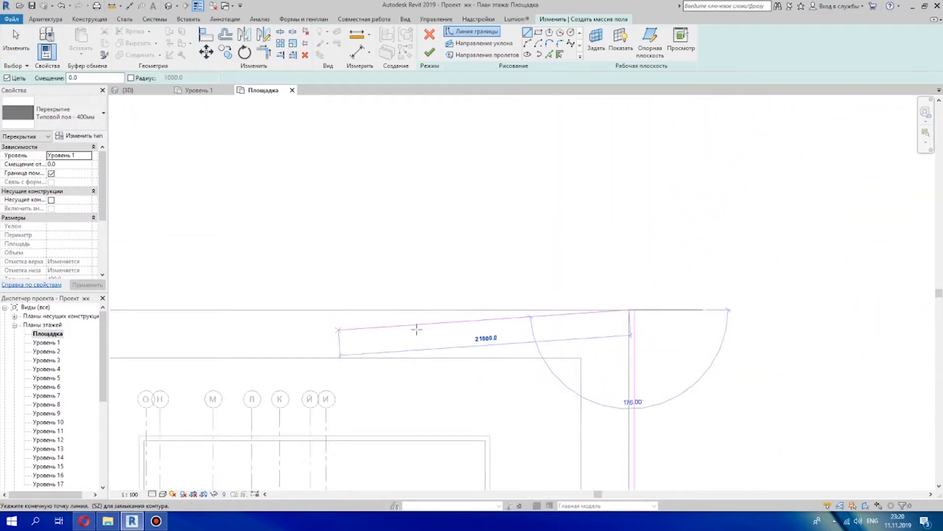
Trace the strip's outer edge across the upper wing's top end and down its courtyard side to the inner corner
middle_click_drag(417, 329, 700, 275)
scroll(357, 268, "up", 3)
left_click(331, 238)
scroll(339, 246, "down", 5)
middle_click_drag(383, 452, 411, 328)
scroll(384, 401, "up", 3)
left_click(396, 386)
Pick the strip's outer edges along the lower wing's courtyard side and left end as boundary lines
left_click(560, 54)
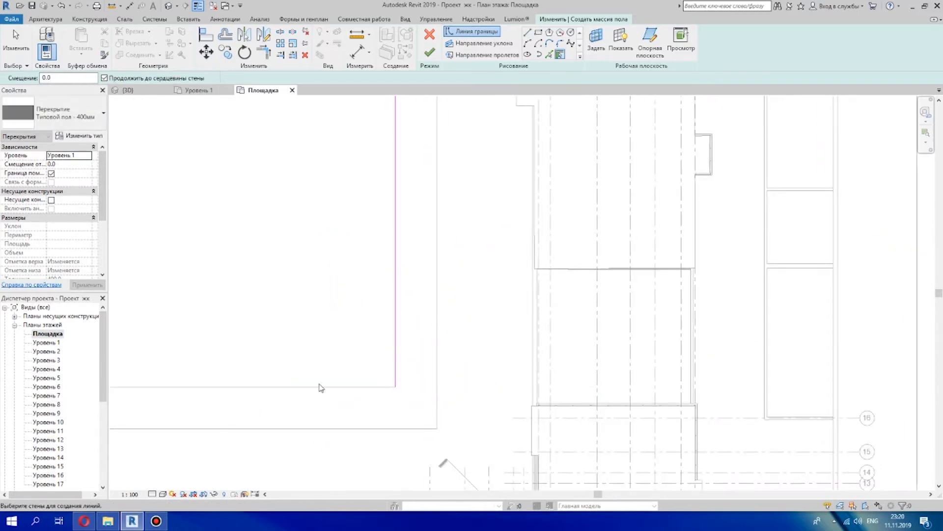
left_click(552, 54)
left_click(360, 387)
scroll(358, 379, "down", 3)
middle_click_drag(284, 408, 683, 150)
left_click(487, 280)
Draw the edging's outer line from the upper wing's top right corner around its top end and down the courtyard side
scroll(531, 264, "down", 3)
left_click(528, 32)
scroll(491, 312, "up", 4)
scroll(528, 295, "down", 5)
scroll(755, 140, "up", 5)
left_click(612, 412)
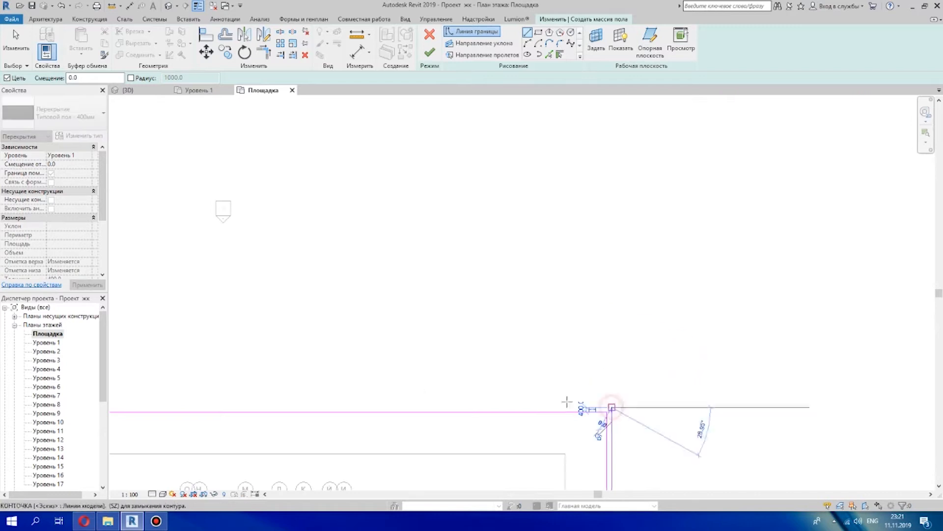
scroll(473, 396, "down", 1)
middle_click_drag(473, 418, 545, 157)
left_click(544, 468)
Continue the outer line around the lower wing's left end to its bottom-left corner and end the line chain
middle_click_drag(341, 339, 623, 72)
left_click(438, 201)
middle_click_drag(439, 416, 497, 259)
left_click(500, 363)
right_click(309, 230)
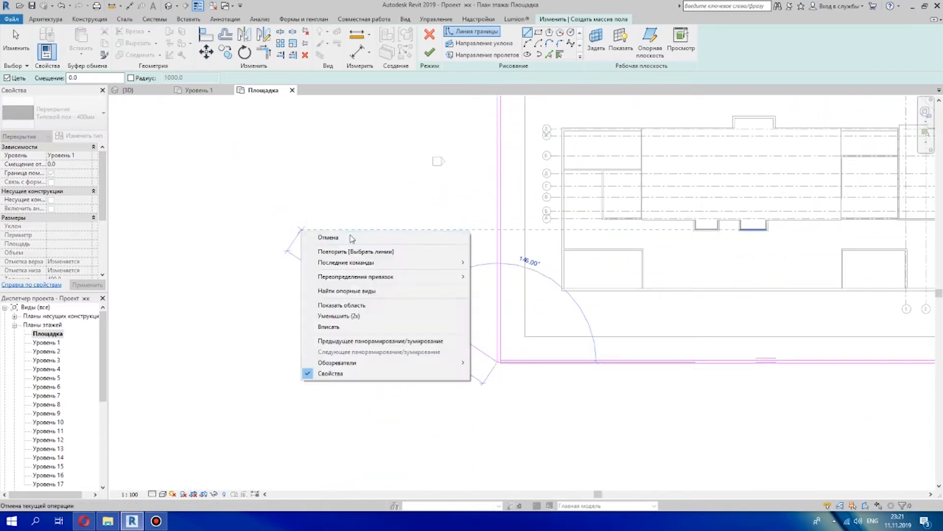
left_click(352, 238)
Move the outer bottom line's end to meet the left side's outer line at the lower wing's bottom-left corner
scroll(484, 355, "up", 4)
middle_click_drag(484, 355, 362, 287)
scroll(435, 308, "up", 2)
left_click(443, 322)
left_click_drag(440, 327, 423, 297)
scroll(464, 200, "down", 4)
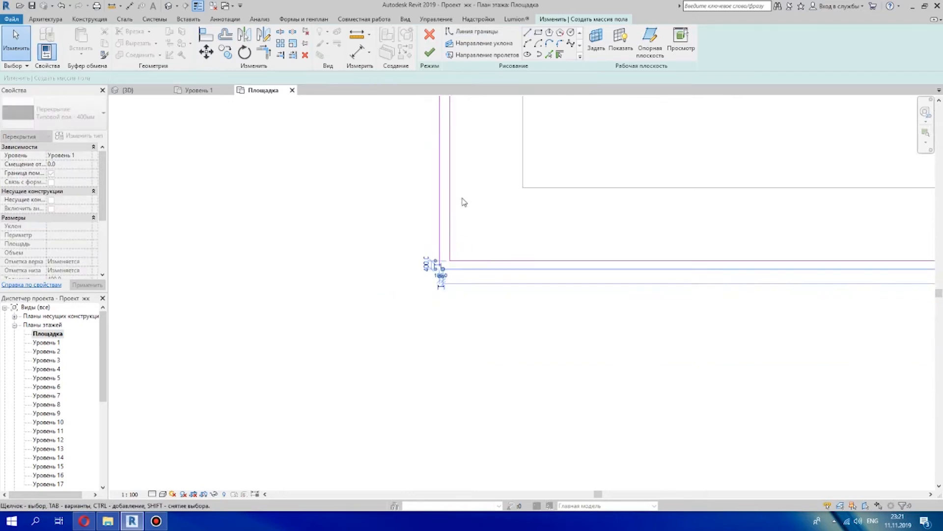
Adjust the outer line's end at the lower wing's upper-left corner to close the edging boundary there
middle_click_drag(569, 201, 502, 526)
scroll(498, 331, "down", 4)
scroll(506, 446, "up", 5)
scroll(325, 436, "up", 5)
left_click(298, 398)
left_click(318, 424)
left_click_drag(298, 404, 298, 424)
Set the gap between the edging's two lines along the lower wing's courtyard side to 400 mm
scroll(438, 357, "down", 5)
scroll(499, 314, "down", 4)
middle_click_drag(629, 118, 510, 274)
left_click(540, 385)
scroll(652, 399, "up", 5)
left_click(639, 368)
type("400")
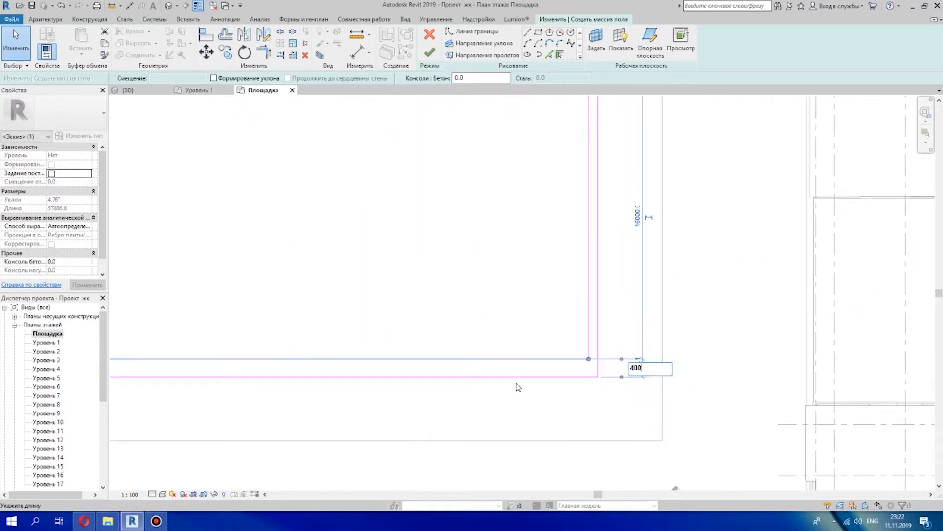
key("Return")
Set the gap between the edging's two lines across the upper wing's top end to 400 mm
scroll(518, 387, "down", 5)
middle_click_drag(545, 105, 490, 353)
left_click(489, 318)
scroll(537, 327, "down", 2)
scroll(521, 219, "up", 3)
middle_click_drag(739, 246, 604, 333)
scroll(514, 366, "up", 5)
left_click(512, 366)
type("400")
key("Return")
Review the closed edging boundary around both wings and finish the floor sketch
scroll(516, 344, "down", 2)
middle_click_drag(609, 128, 582, 428)
middle_click_drag(831, 255, 517, 337)
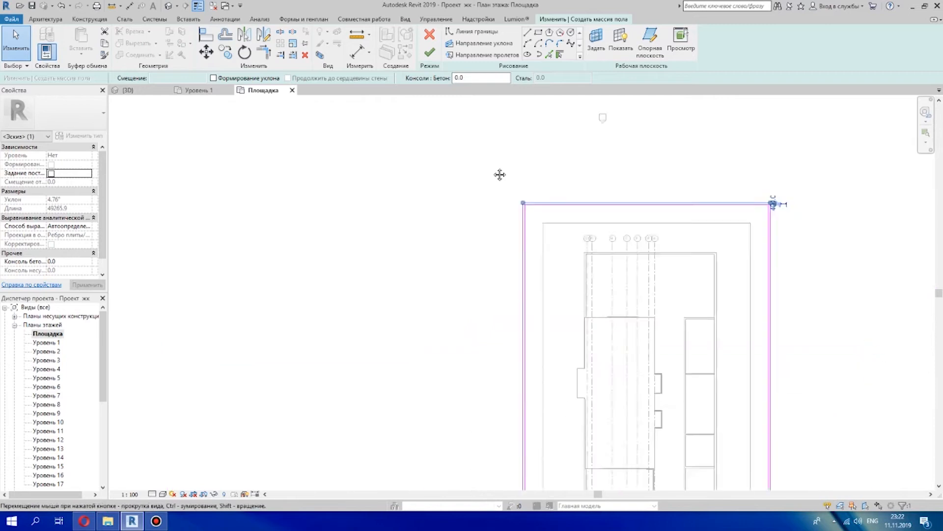
scroll(552, 199, "down", 4)
middle_click_drag(552, 199, 488, 103)
left_click(430, 53)
Examine the new edging floor beside the strip in the 3D view
left_click(129, 91)
scroll(512, 436, "up", 6)
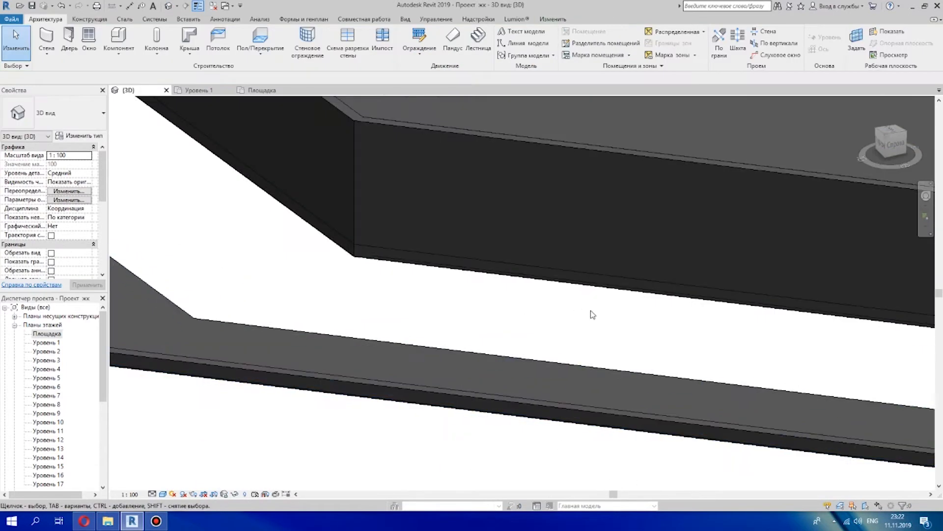
middle_click_drag(593, 311, 834, 269, "shift")
scroll(177, 200, "up", 3)
scroll(177, 201, "down", 3)
middle_click_drag(177, 200, 476, 298)
scroll(296, 279, "down", 3)
Try to start another floor on the Площадка plan from lines picked along the strip's inner edge
left_click(255, 90)
scroll(565, 221, "up", 3)
left_click(260, 37)
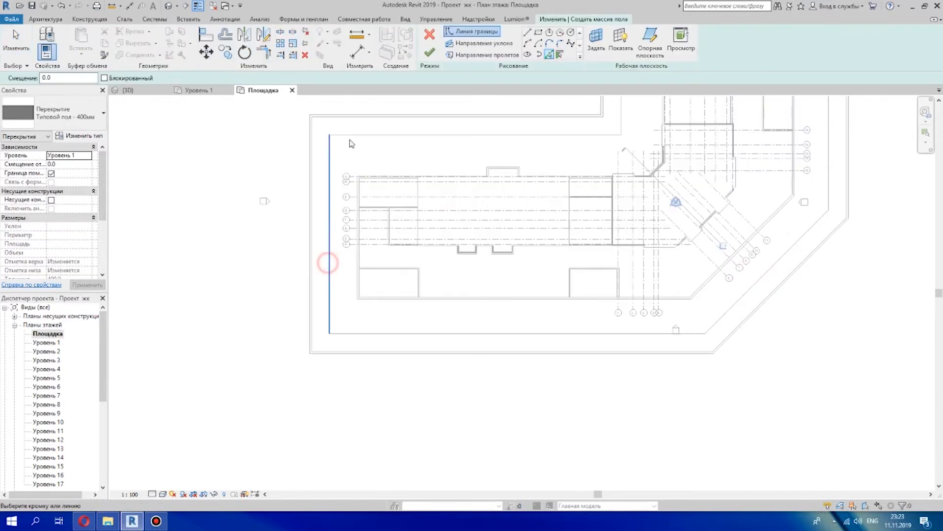
scroll(338, 244, "down", 2)
left_click(448, 290)
scroll(544, 337, "down", 3)
scroll(538, 255, "up", 3)
left_click(539, 255)
Try to draw a parallel boundary line just inside the picked edge at the lower wing's left end
left_click(527, 33)
scroll(130, 289, "up", 3)
scroll(248, 316, "down", 2)
scroll(256, 334, "up", 4)
left_click(262, 333)
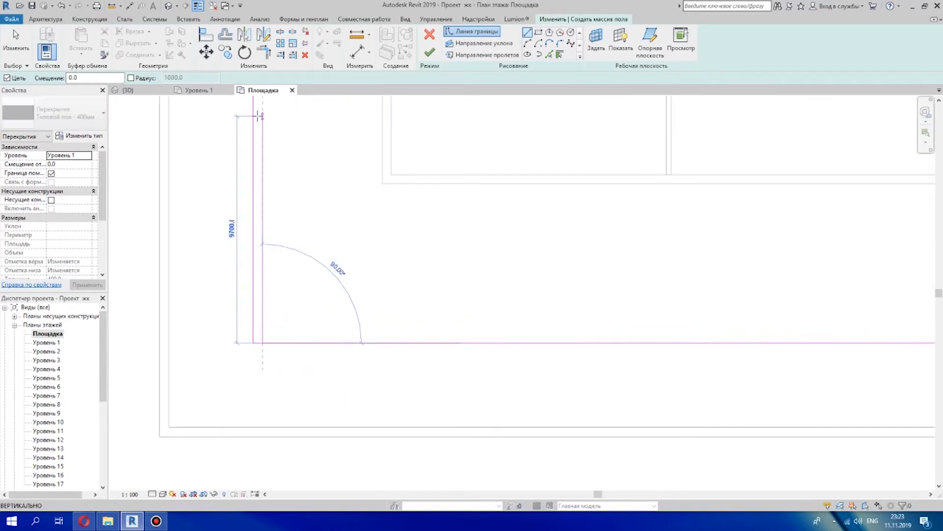
left_click(262, 132)
key("Escape")
key("Escape")
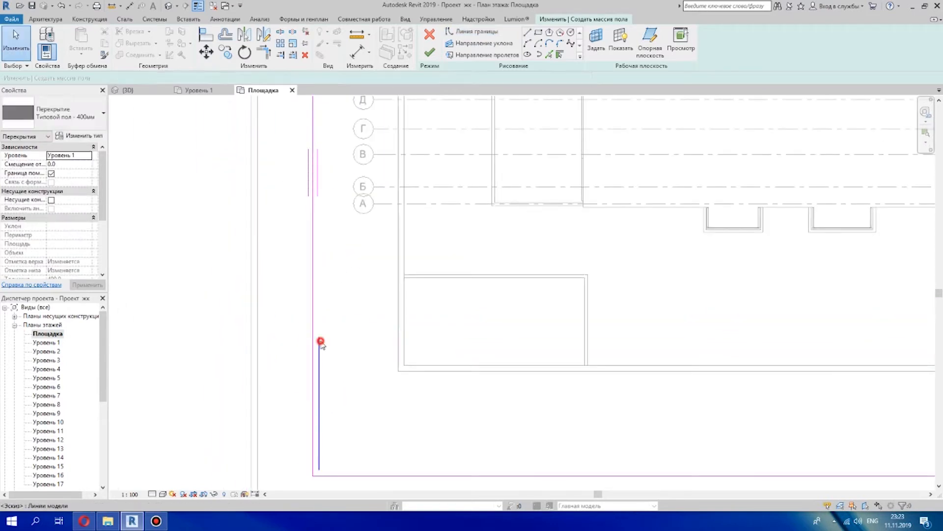
scroll(318, 344, "down", 3)
scroll(293, 381, "up", 4)
scroll(354, 417, "up", 3)
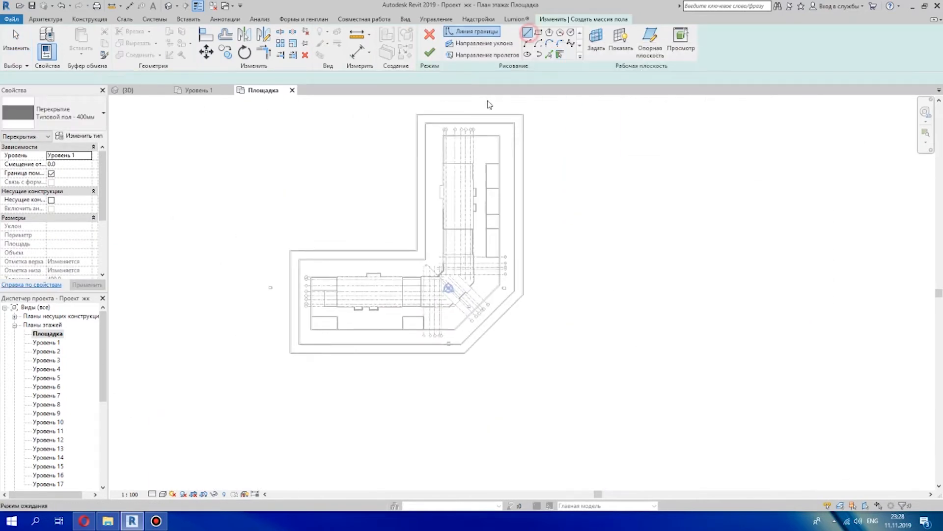
Pick the strip's inner edges and the outer outline of the building's base as boundary lines for a new floor
scroll(251, 352, "up", 4)
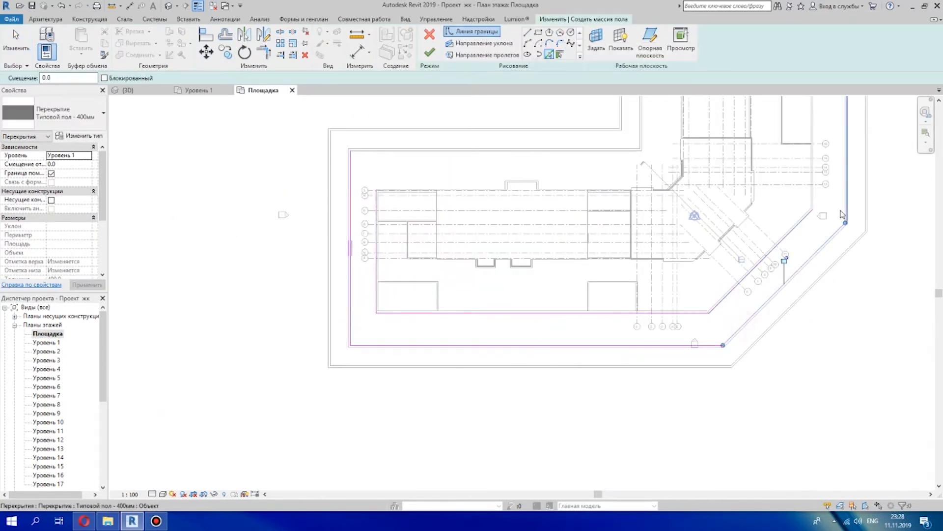
scroll(543, 217, "up", 2)
scroll(594, 336, "down", 2)
middle_click_drag(403, 364, 491, 337)
scroll(523, 396, "up", 5)
scroll(596, 354, "down", 2)
middle_click_drag(590, 379, 595, 200)
Pick the courtyard-side facade lines of both wings and the diagonal wall as boundaries, and try to finish the sketch
scroll(591, 281, "up", 3)
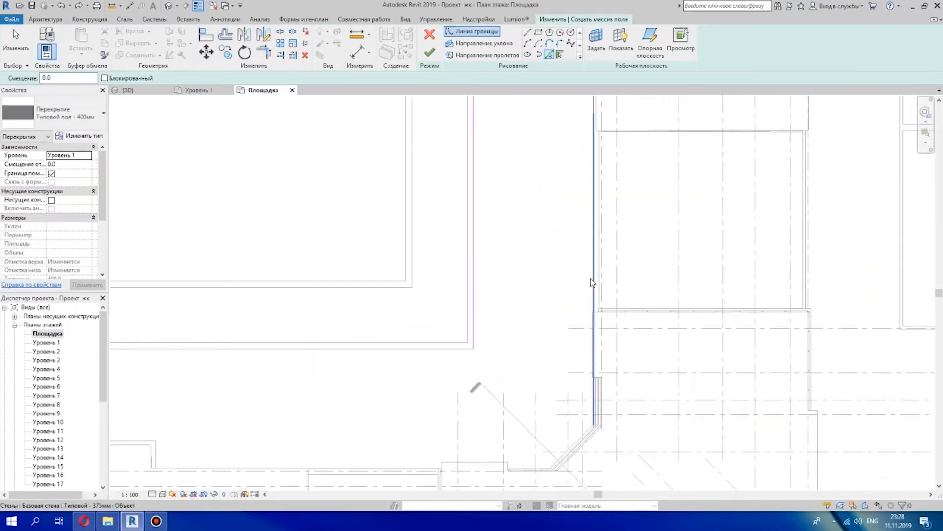
scroll(531, 472, "up", 2)
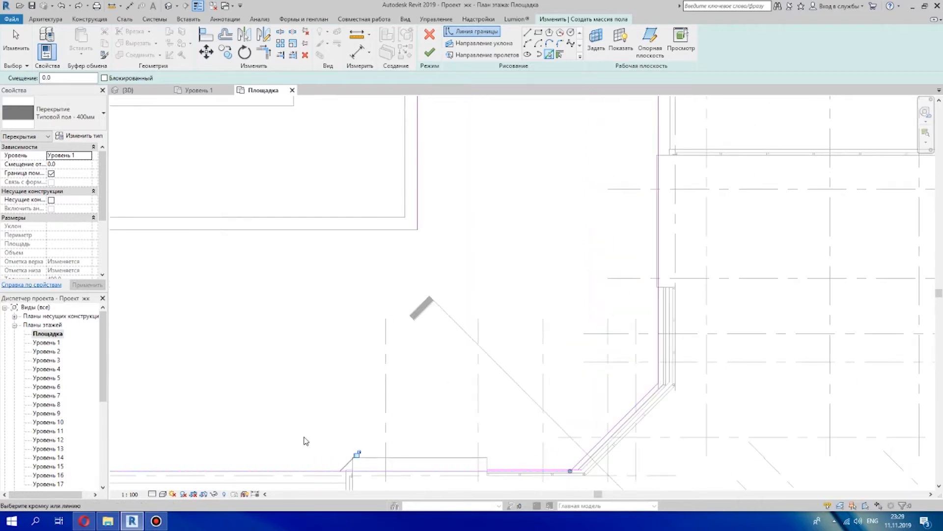
scroll(527, 443, "down", 3)
scroll(495, 367, "up", 2)
scroll(537, 364, "down", 2)
scroll(354, 420, "up", 3)
left_click(354, 421)
scroll(688, 348, "down", 5)
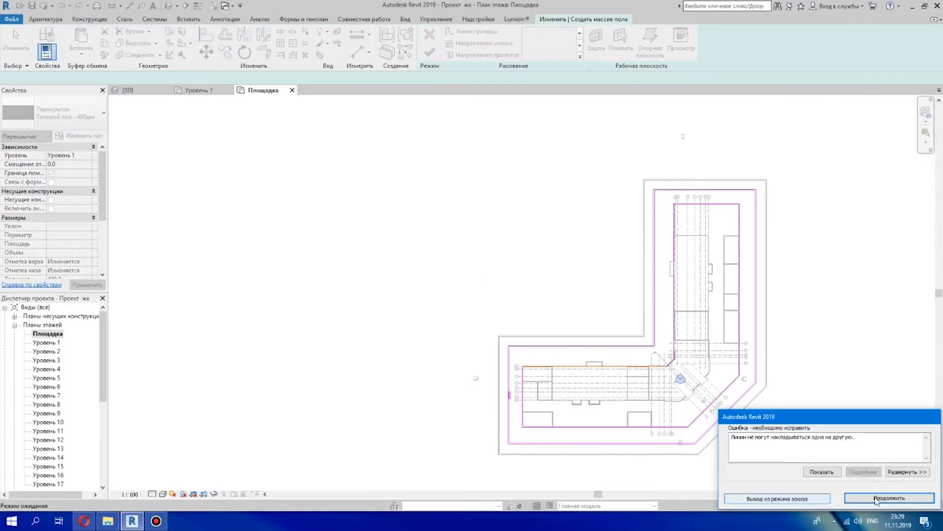
left_click(877, 499)
Resolve the overlapping boundary lines along the lower wing's courtyard facade near the diagonal wall
scroll(558, 386, "up", 8)
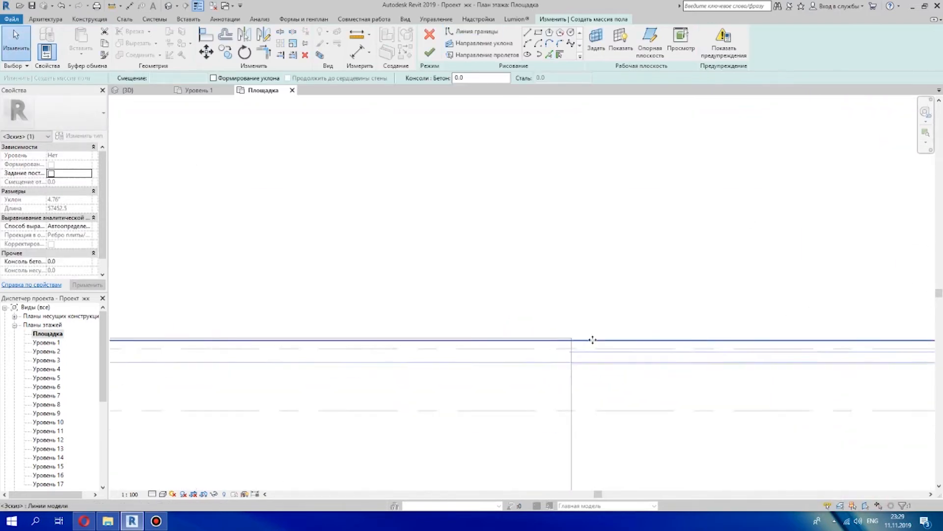
scroll(733, 374, "down", 5)
scroll(665, 402, "up", 3)
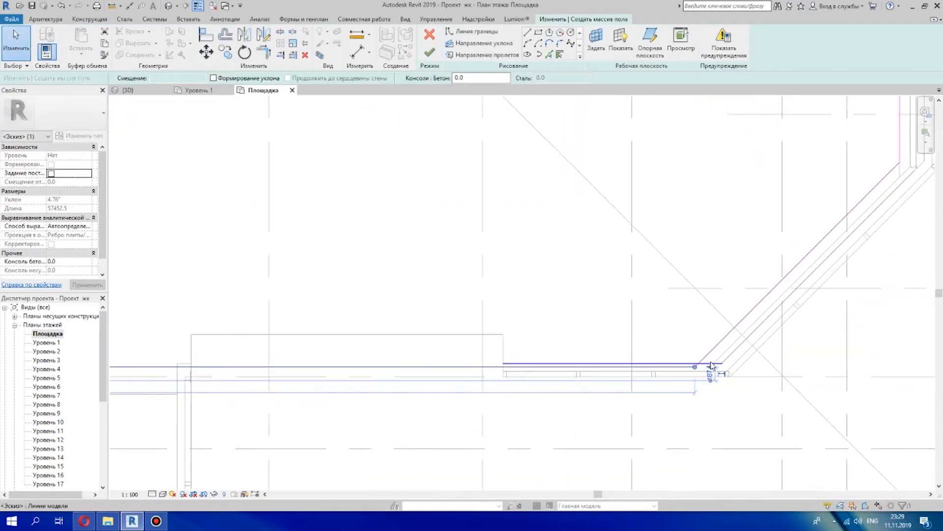
left_click(670, 363)
scroll(624, 310, "up", 5)
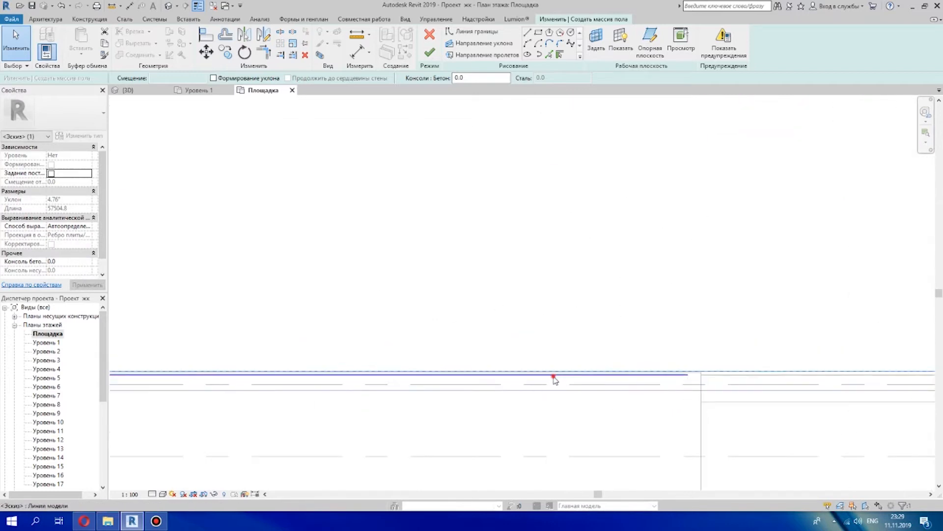
key("Escape")
scroll(696, 364, "up", 3)
Adjust the facade line's end at the lower wing's upper-left corner and try to finish the sketch again
left_click(696, 364)
scroll(667, 326, "down", 3)
scroll(550, 297, "up", 2)
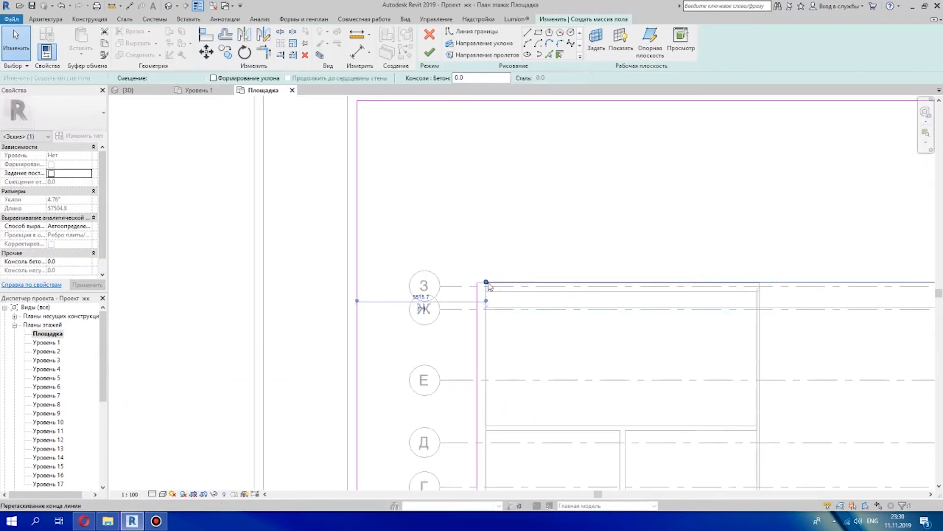
scroll(550, 298, "down", 5)
left_click(430, 52)
key("Return")
Clear the overlapping boundary lines along the upper wing's courtyard facade
scroll(558, 245, "up", 6)
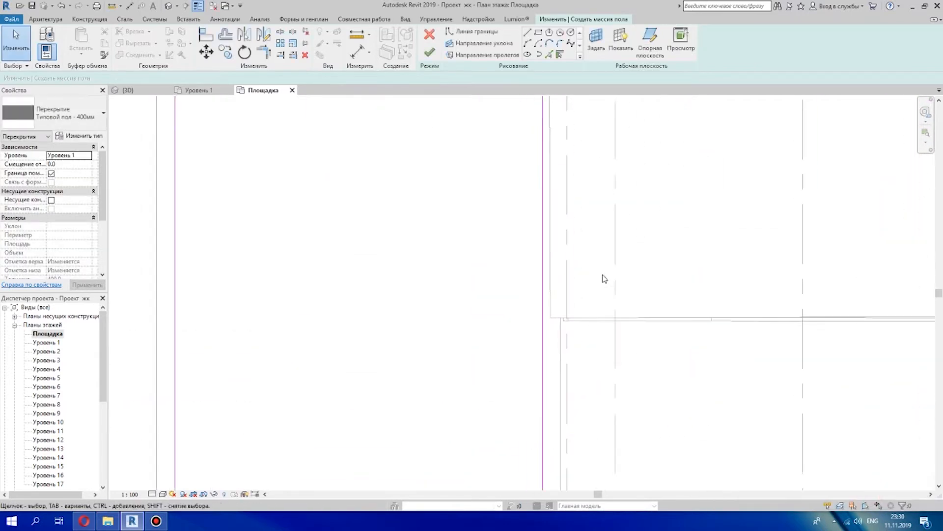
left_click(585, 222)
middle_click_drag(585, 222, 656, 406)
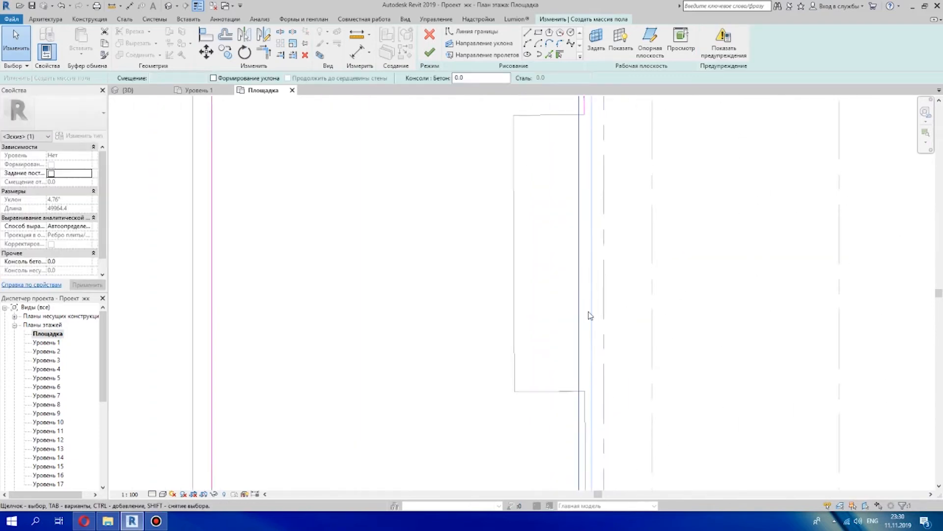
key("Escape")
scroll(639, 334, "down", 3)
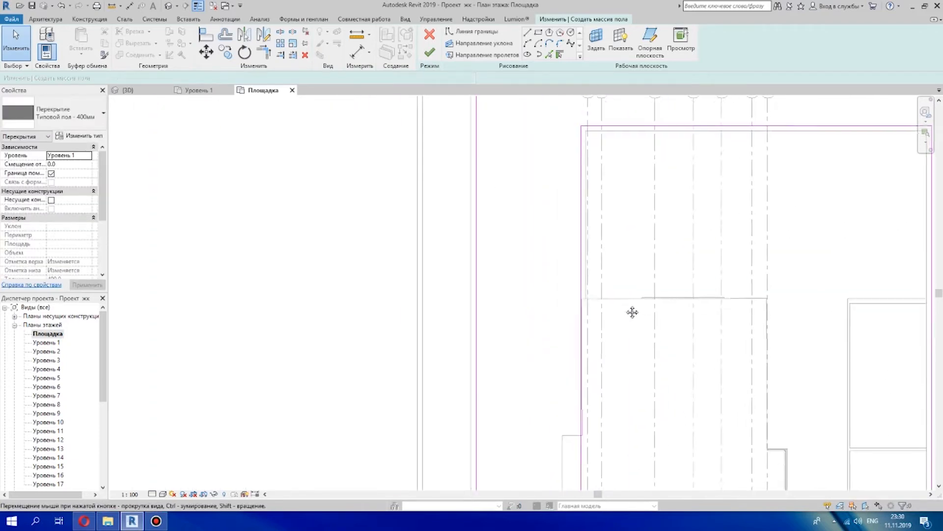
scroll(612, 249, "up", 4)
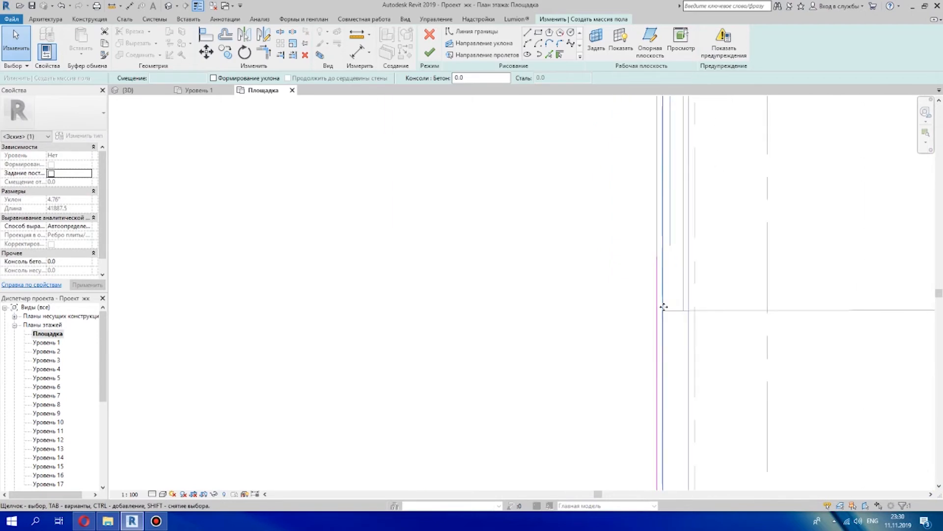
scroll(644, 289, "down", 3)
key("Escape")
Draw a vertical boundary line closing the upper wing's courtyard facade, finish the floor sketch and view it in 3D
left_click(527, 33)
scroll(544, 363, "up", 6)
left_click(561, 268)
scroll(563, 261, "down", 5)
scroll(570, 164, "down", 4)
scroll(533, 130, "up", 4)
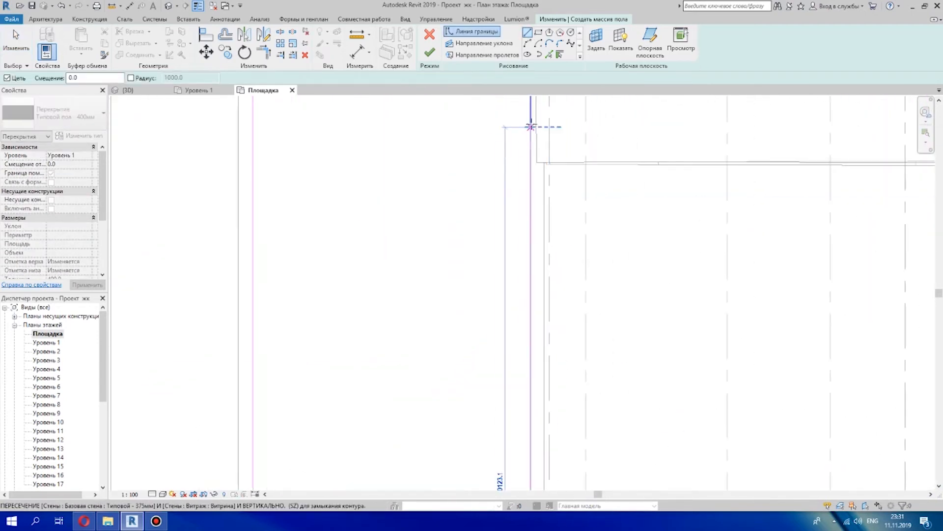
left_click(531, 132)
key("Escape")
scroll(580, 142, "down", 5)
left_click(430, 52)
scroll(434, 280, "down", 4)
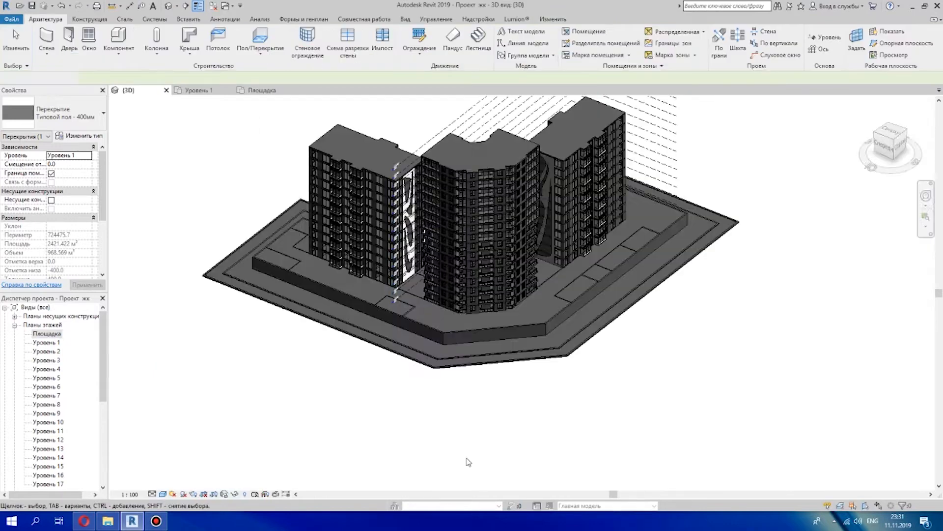
Select the inner ground floor around the building in 3D and set its height offset from the level to -200
scroll(467, 462, "up", 4)
middle_click_drag(466, 462, 807, 381, "shift")
middle_click_drag(295, 123, 366, 317)
scroll(365, 317, "up", 4)
scroll(366, 321, "up", 2)
left_click(584, 308)
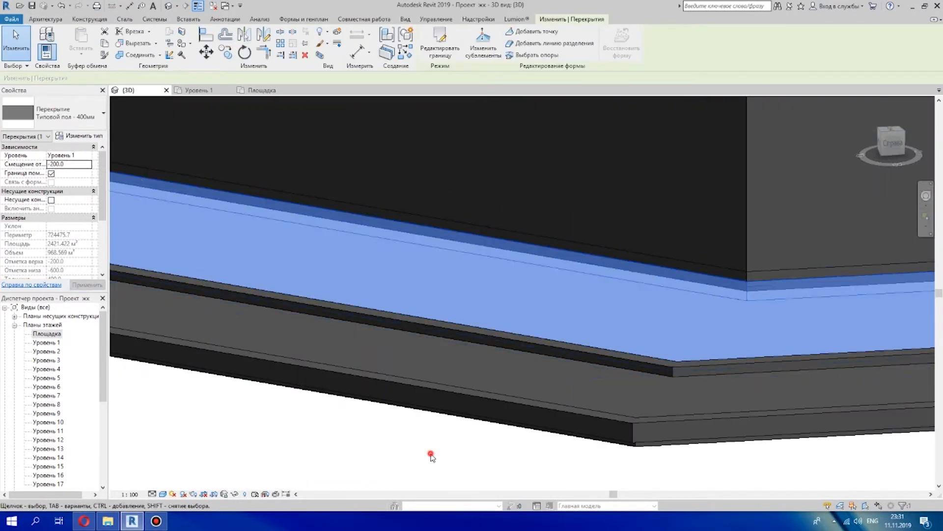
scroll(642, 295, "down", 5)
On the Площадка plan, create a rectangular floor about 14 m deep below the lower wing's outer edging, offset -200
left_click(537, 32)
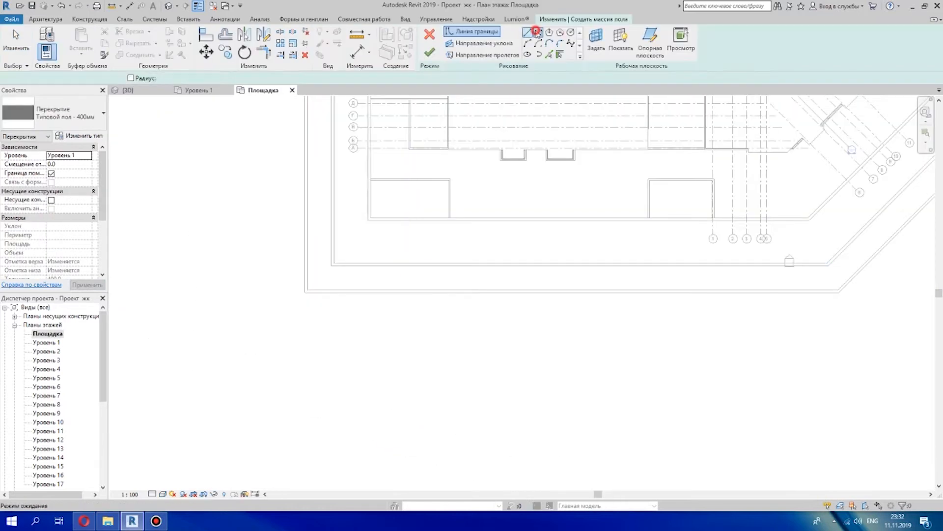
scroll(840, 386, "up", 1)
left_click(840, 385)
scroll(633, 385, "down", 5)
left_click(429, 54)
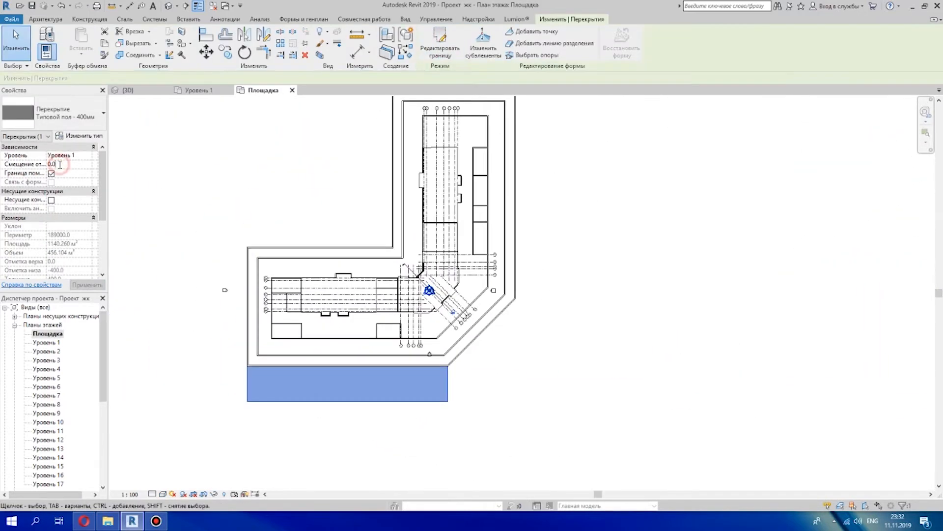
scroll(565, 147, "up", 3)
Create a rectangular floor about 14 m wide along the upper wing's right-hand outer edging, with a height offset of -200
left_click(244, 40)
scroll(506, 467, "down", 3)
scroll(442, 320, "up", 4)
middle_click_drag(591, 301, 591, 292)
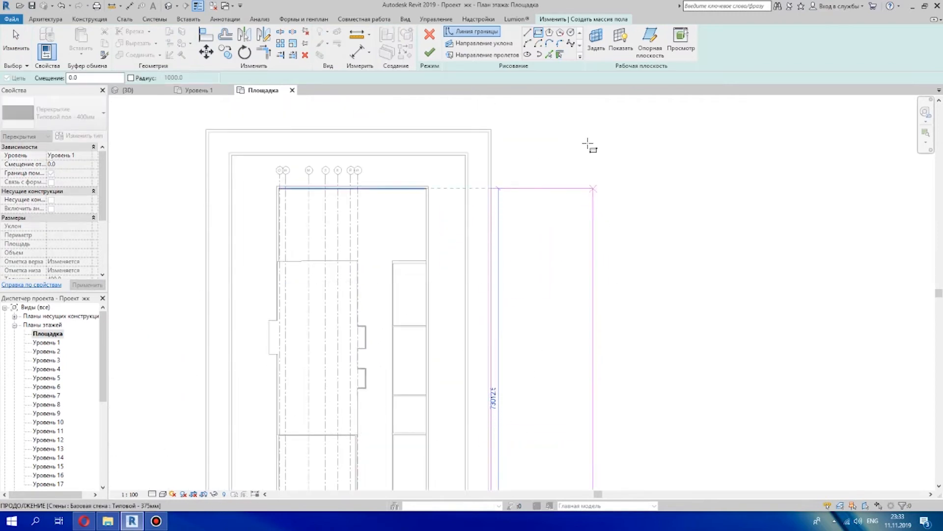
left_click(582, 128)
scroll(585, 130, "down", 5)
scroll(550, 442, "up", 7)
scroll(596, 312, "down", 5)
left_click(60, 164)
type("-2")
left_click(429, 52)
scroll(652, 354, "down", 3)
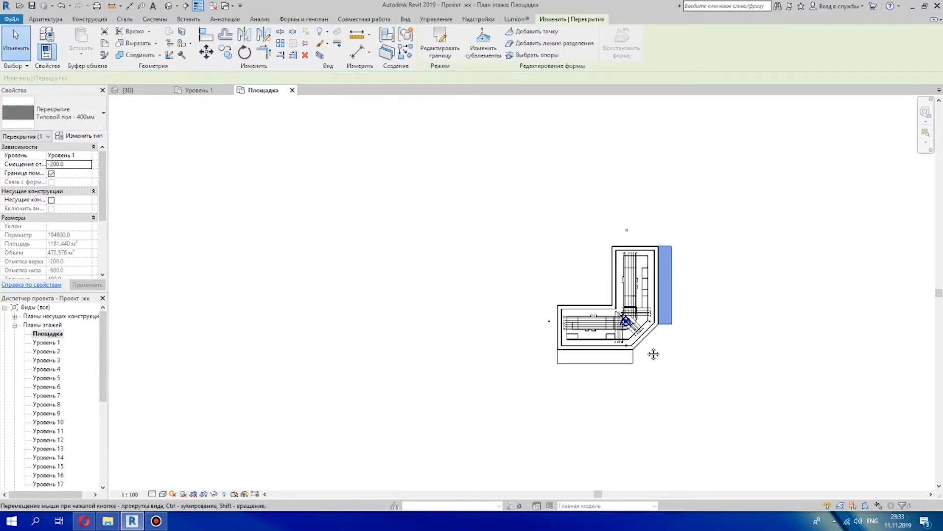
Edit the lower rectangular floor's boundary, align its left edge with the site edging's inner line and finish the sketch
scroll(464, 269, "up", 3)
left_click(439, 43)
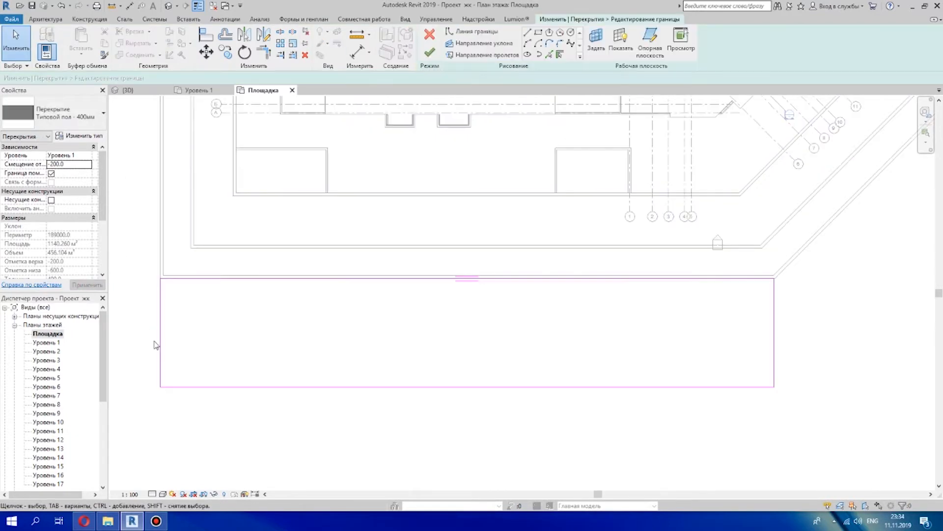
scroll(158, 302, "up", 4)
left_click(162, 314)
scroll(163, 314, "down", 4)
middle_click_drag(630, 391, 607, 442)
left_click(430, 50)
Edit the right-hand rectangular floor's boundary, shift its upper edge in to the edging's inner line and finish the sketch
scroll(607, 443, "down", 3)
middle_click_drag(828, 261, 603, 371)
middle_click_drag(624, 148, 549, 376)
left_click(440, 43)
scroll(550, 225, "up", 3)
left_click(525, 257)
left_click(430, 51)
scroll(655, 385, "down", 3)
Shorten the lower rectangular floor by moving its right edge away from the diagonal corner
middle_click_drag(655, 386, 564, 113)
scroll(432, 256, "up", 1)
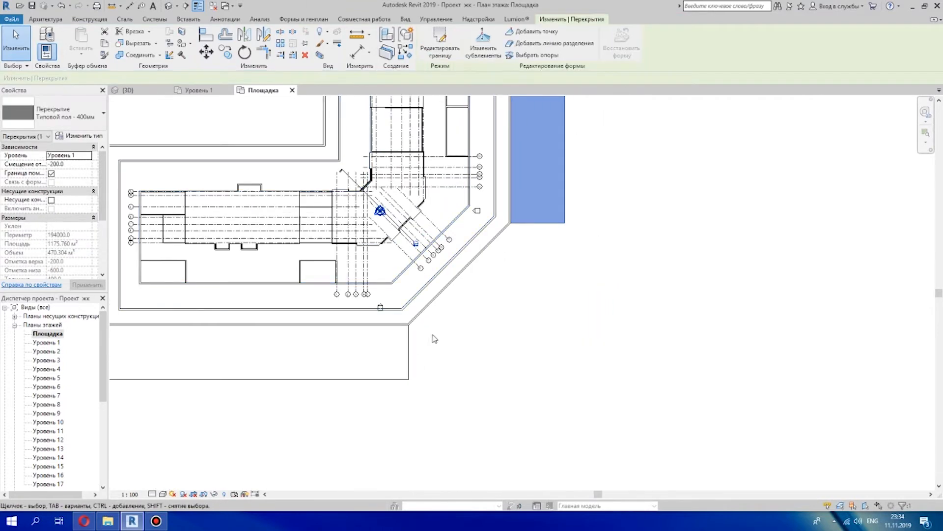
scroll(411, 346, "up", 5)
double_click(409, 338)
left_click_drag(408, 353, 355, 358)
left_click(430, 52)
scroll(498, 306, "down", 3)
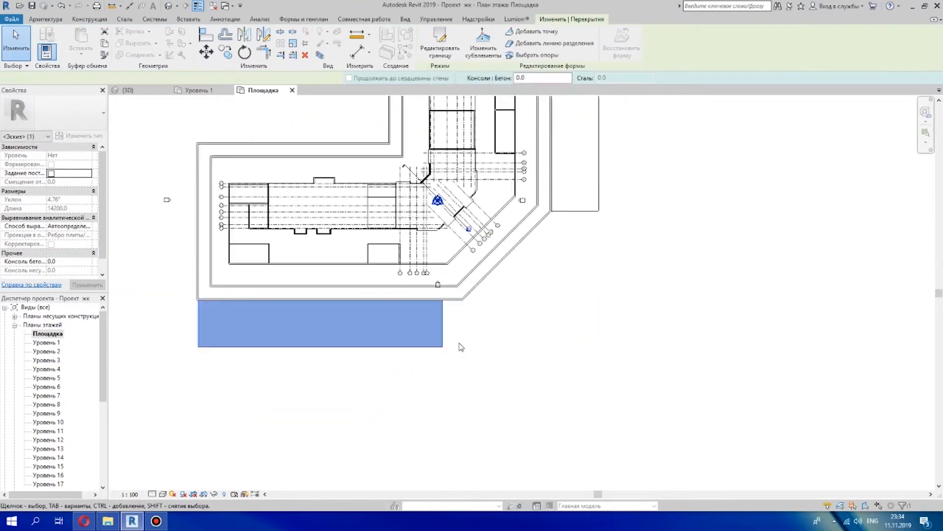
Dimension the gap between the lower floor's right edge and the edging's diagonal corner
scroll(459, 320, "up", 3)
left_click(462, 272)
left_click(529, 399)
left_click(130, 6)
left_click(424, 295)
scroll(468, 271, "up", 6)
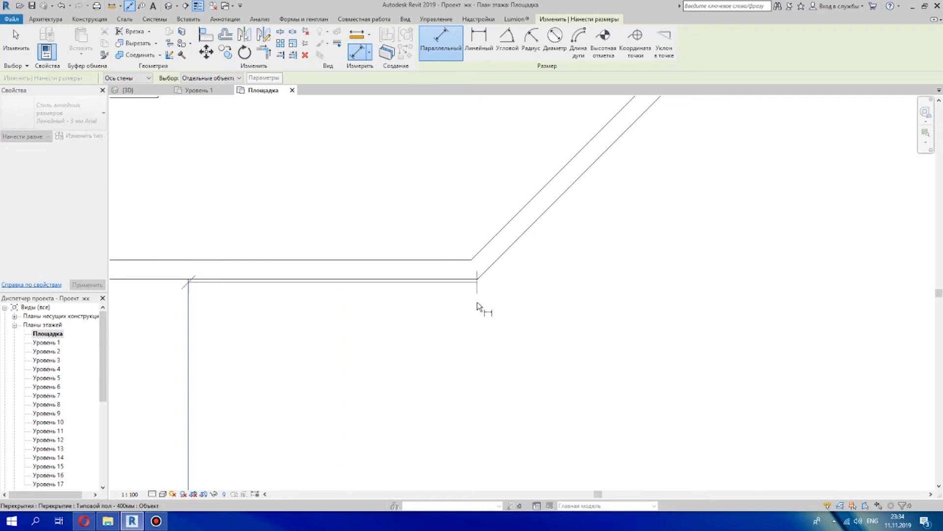
scroll(559, 327, "down", 1)
key("Escape")
Move the lower floor's right edge farther from the diagonal corner, to a gap of about 6.8 m
double_click(400, 393)
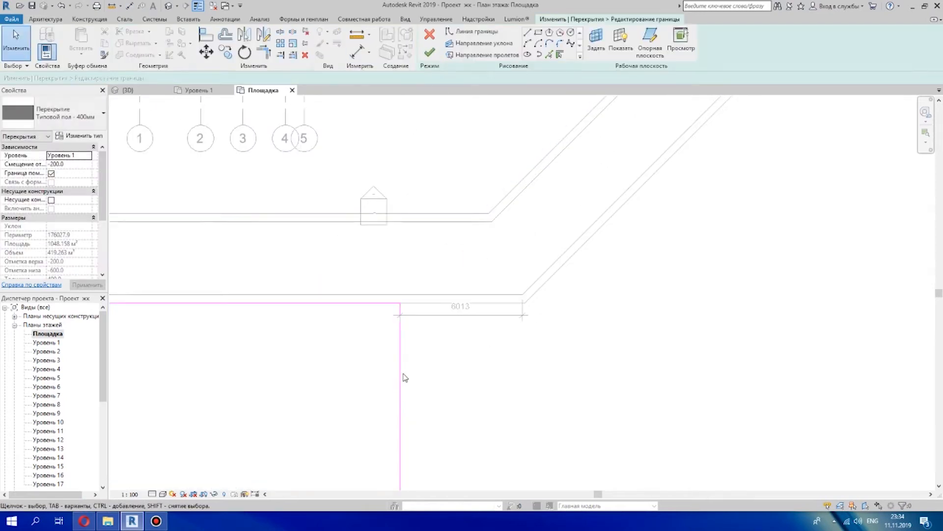
left_click_drag(395, 376, 379, 376)
scroll(437, 266, "down", 3)
left_click(435, 54)
scroll(450, 280, "up", 4)
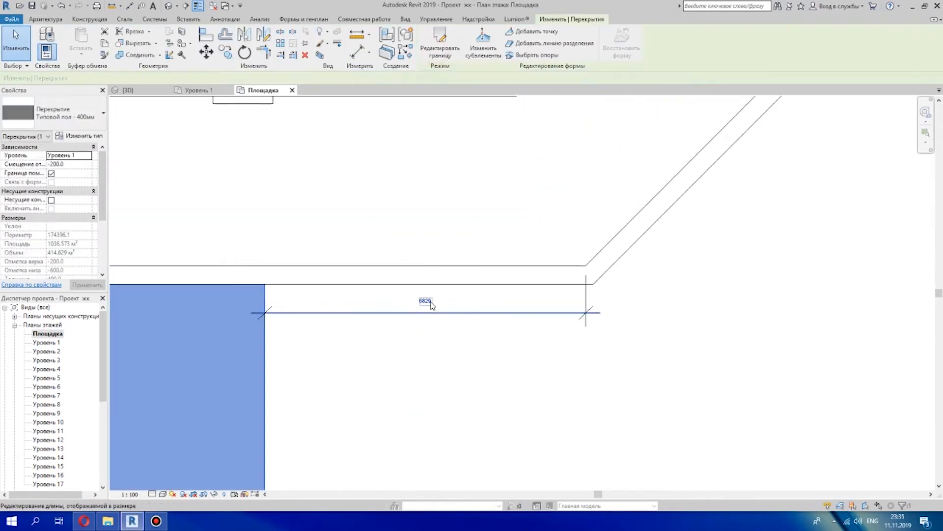
Reposition the lower floor's right edge about 7 m from the edging's outer corner, finish the sketch and remove the check dimension
scroll(427, 309, "down", 4)
scroll(421, 308, "up", 1)
left_click(438, 45)
left_click_drag(383, 343, 388, 343)
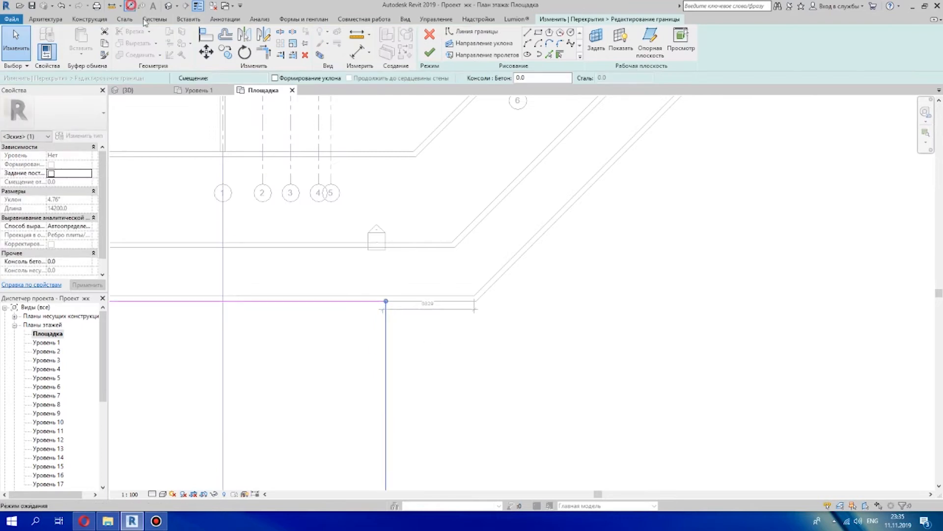
left_click(131, 6)
left_click(386, 319)
left_click(477, 302)
left_click(469, 347)
key("Escape")
left_click(386, 371)
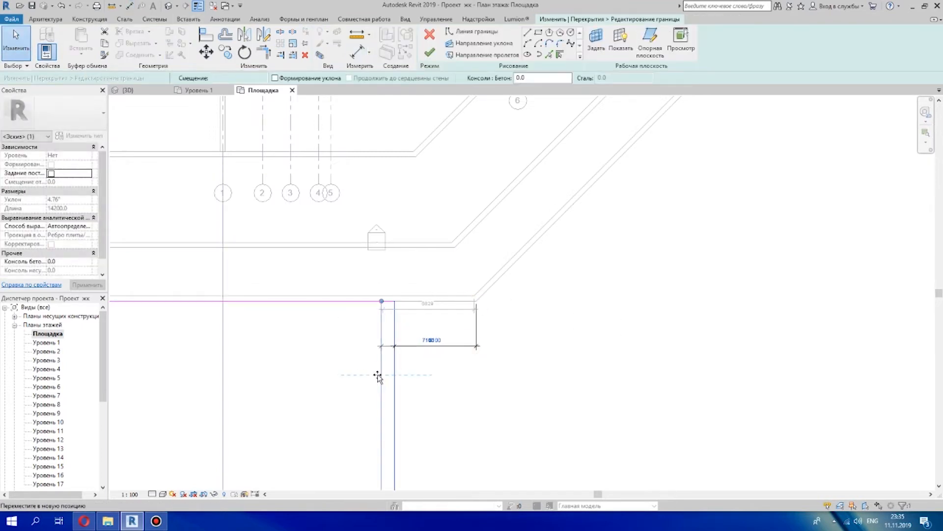
left_click(465, 384)
scroll(466, 383, "down", 3)
left_click(430, 53)
scroll(476, 378, "up", 3)
left_click(432, 344)
scroll(433, 344, "down", 3)
Edit the right-hand floor's boundary, moving its lower edge up to about 7 m from the diagonal corner, and finish the sketch
middle_click_drag(444, 187, 443, 407)
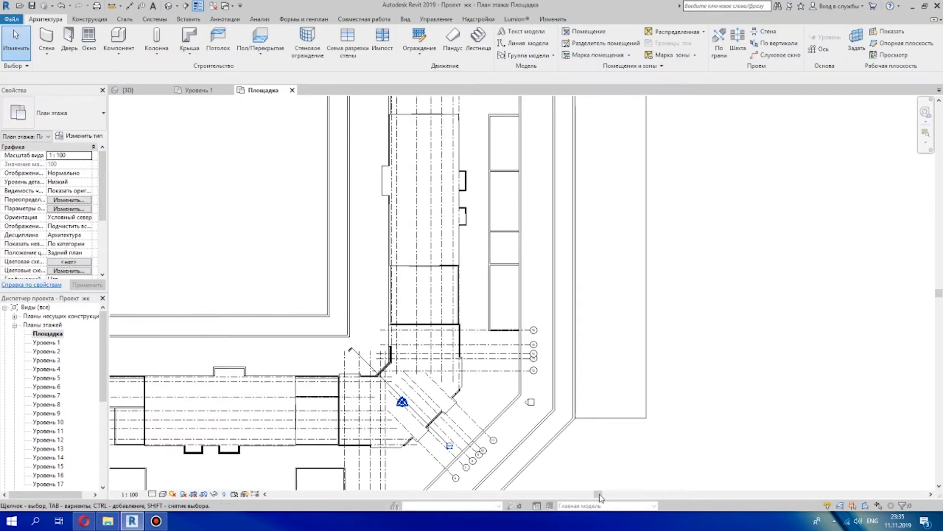
middle_click_drag(596, 416, 541, 287)
double_click(555, 288)
scroll(528, 286, "up", 4)
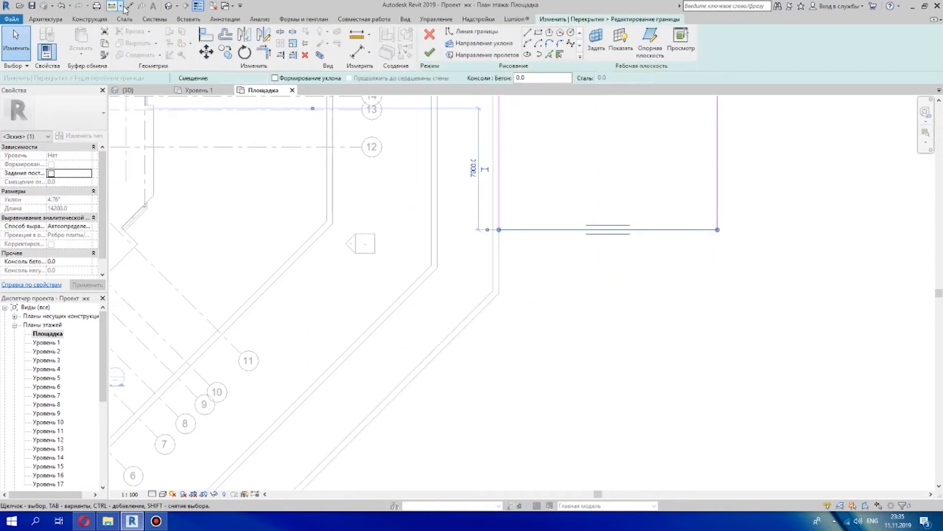
left_click(126, 6)
left_click(16, 40)
scroll(558, 184, "up", 1)
left_click(578, 236)
left_click_drag(579, 233, 580, 204)
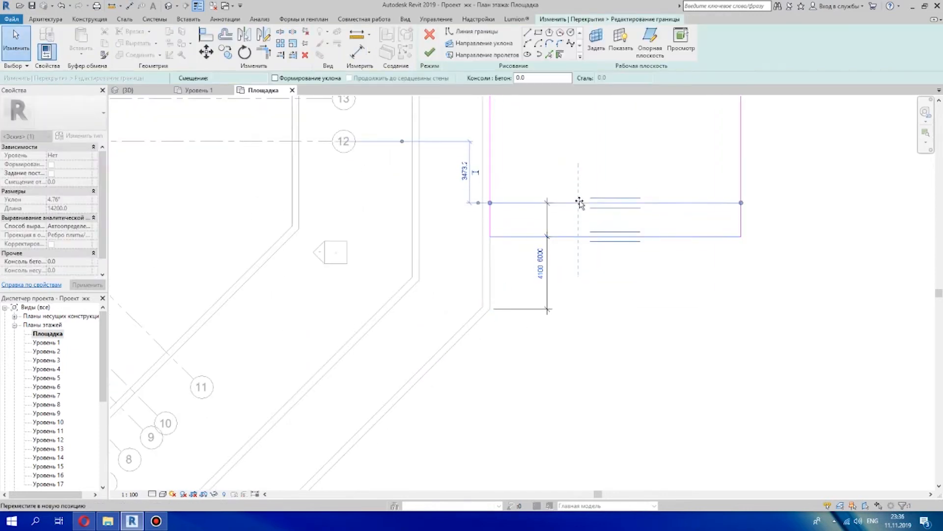
scroll(691, 309, "down", 4)
left_click(429, 53)
Start a new floor with a -200 offset and pick the lower rectangular floor's left and bottom edges as boundary lines
scroll(710, 177, "down", 2)
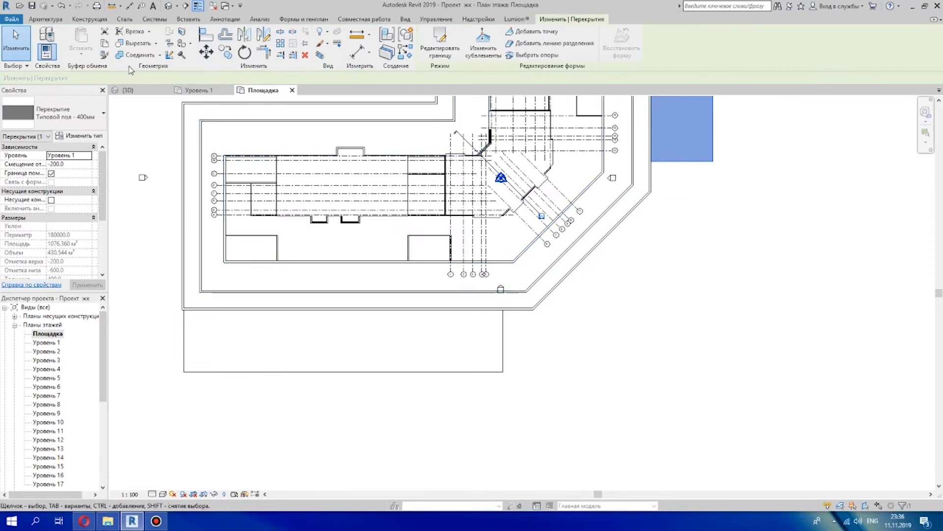
middle_click_drag(221, 145, 265, 140)
left_click(266, 304)
middle_click_drag(267, 356, 314, 295)
left_click(196, 189)
left_click(260, 41)
left_click(527, 32)
scroll(268, 294, "up", 6)
left_click(347, 347)
left_click(580, 366)
scroll(627, 374, "down", 3)
middle_click_drag(647, 384, 539, 363)
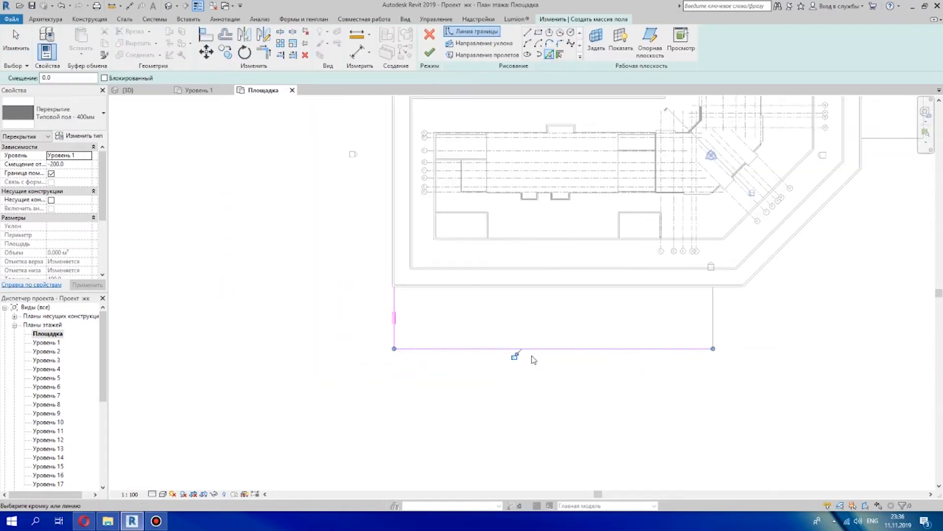
Draw the lower floor's parallel edging boundary lines down the left side and along the bottom to its right end
scroll(381, 286, "up", 1)
left_click(529, 35)
scroll(392, 286, "up", 5)
left_click(419, 271)
middle_click_drag(408, 425, 398, 199)
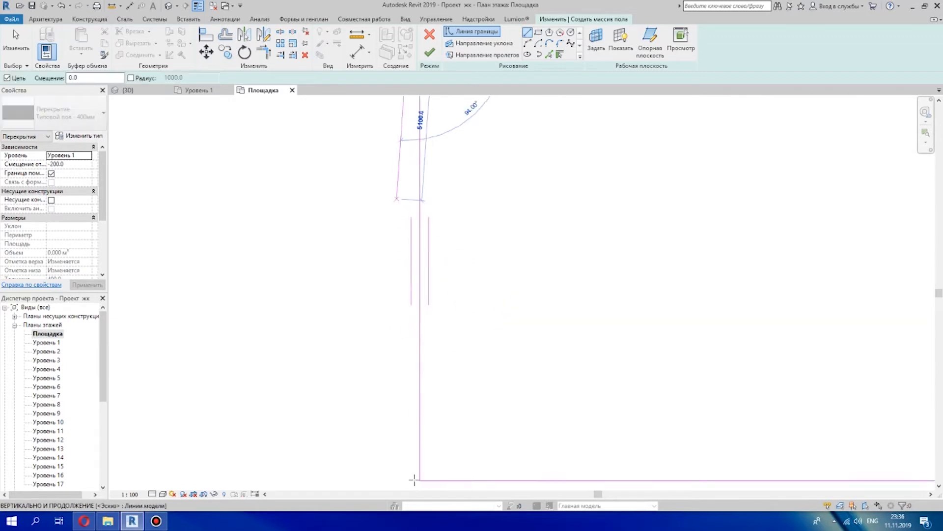
middle_click_drag(413, 480, 421, 342)
left_click(422, 361)
scroll(432, 363, "down", 3)
middle_click_drag(639, 368, 276, 404)
middle_click_drag(811, 413, 442, 408)
scroll(688, 403, "up", 3)
left_click(618, 370)
key("Escape")
scroll(703, 368, "down", 7)
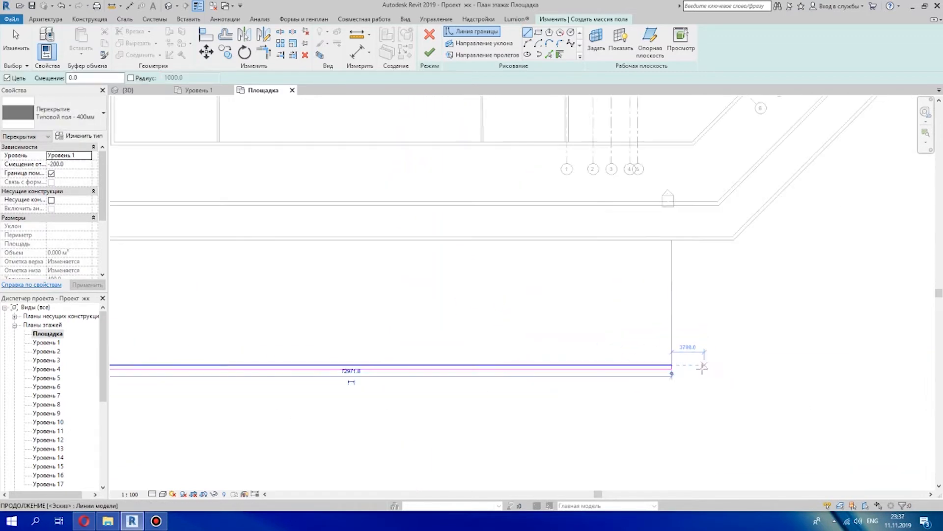
Close the edging sketch with a 400 mm line at its upper-left end and finish the floor
left_click(430, 53)
left_click(887, 497)
scroll(455, 370, "up", 5)
middle_click_drag(455, 370, 427, 378)
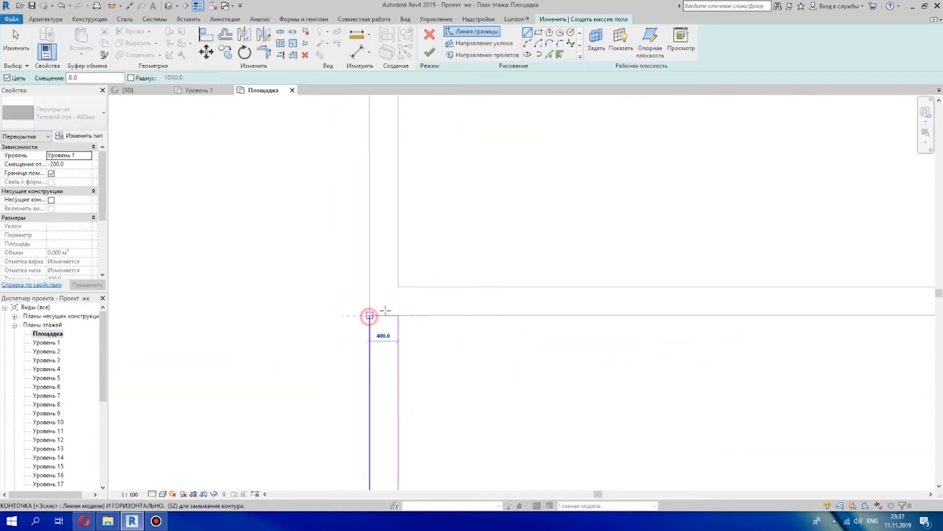
left_click(385, 309)
scroll(545, 343, "down", 5)
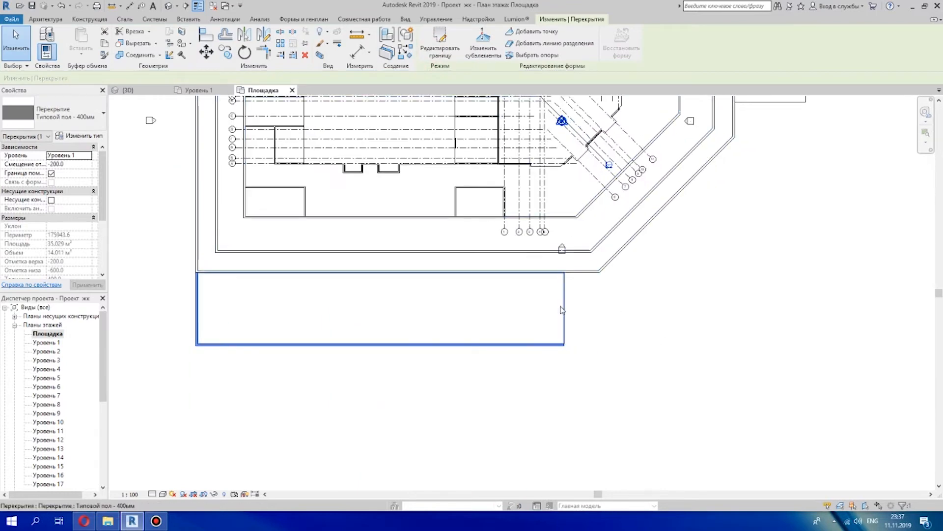
left_click(435, 48)
left_click(431, 48)
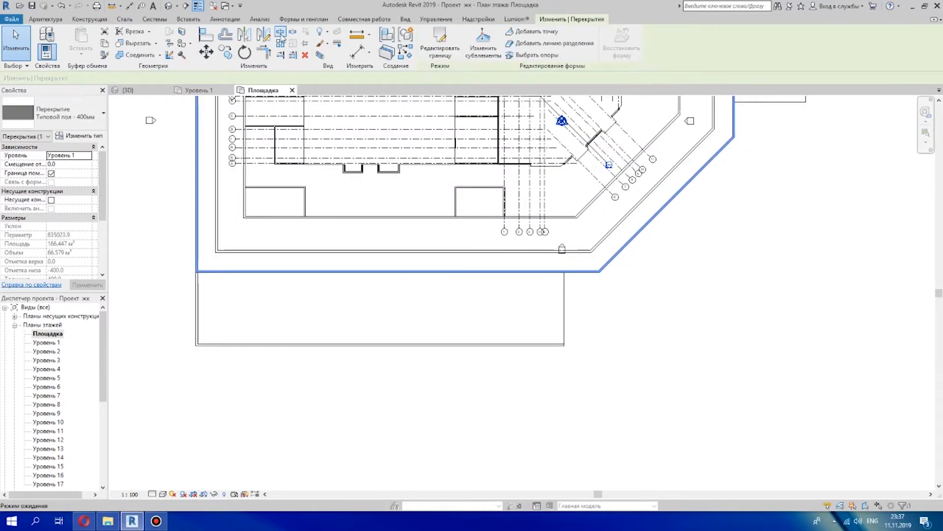
left_click(281, 32)
scroll(574, 275, "up", 5)
left_click(573, 257)
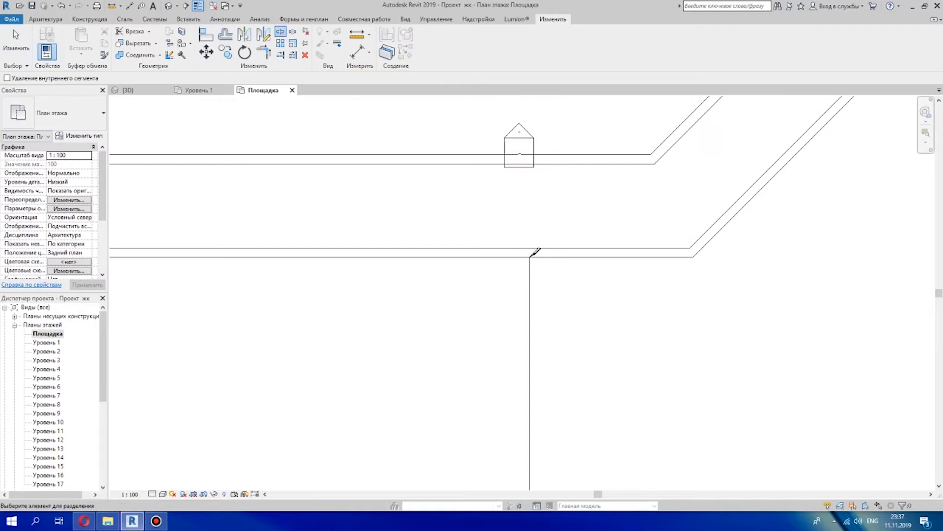
left_click(293, 34)
key("Escape")
scroll(779, 405, "down", 2)
Edit the main site edging's boundary and split its lower lines in line with the lower floor's right edge
left_click(703, 322)
scroll(702, 305, "down", 3)
left_click(440, 48)
key("s")
key("l")
scroll(668, 339, "up", 5)
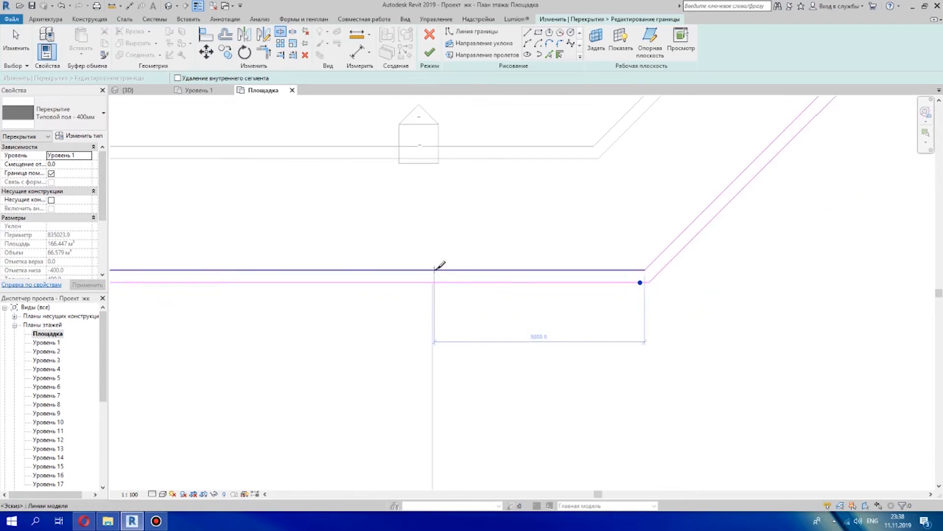
left_click(401, 310)
scroll(629, 320, "down", 2)
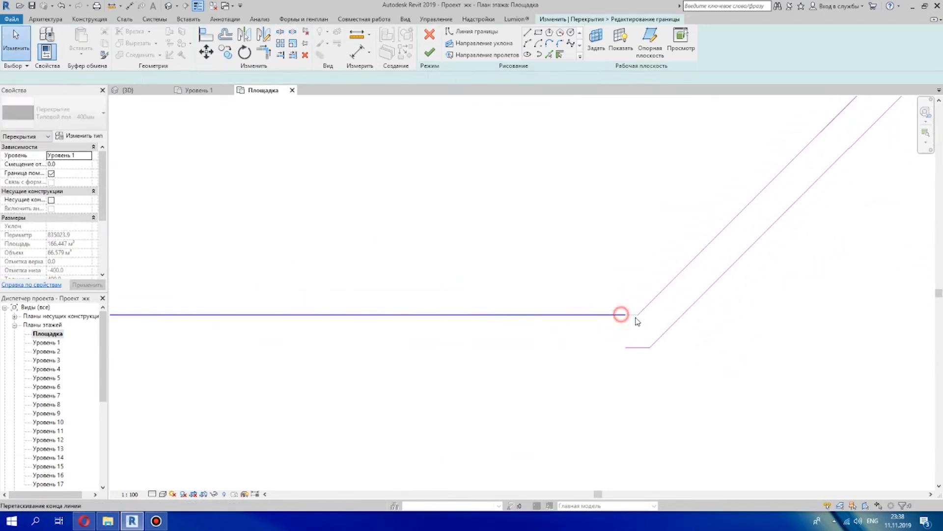
Split the edging line near the diagonal corner and delete the segment between the lower floor and the corner
key("s")
key("l")
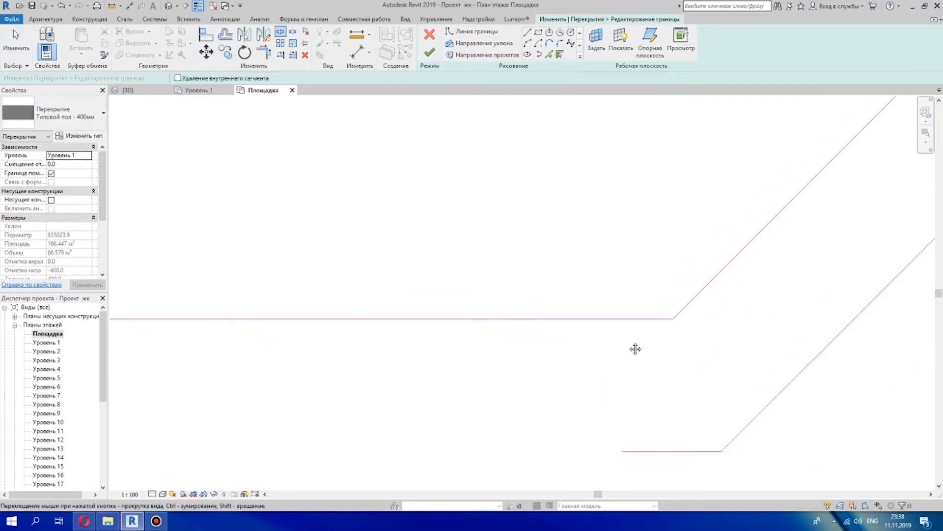
left_click(16, 51)
scroll(857, 334, "down", 4)
left_click(535, 275)
key("Delete")
Draw short boundary lines closing the edging at both ends of the gap between the lower floor and the diagonal corner
scroll(438, 216, "up", 2)
left_click(527, 32)
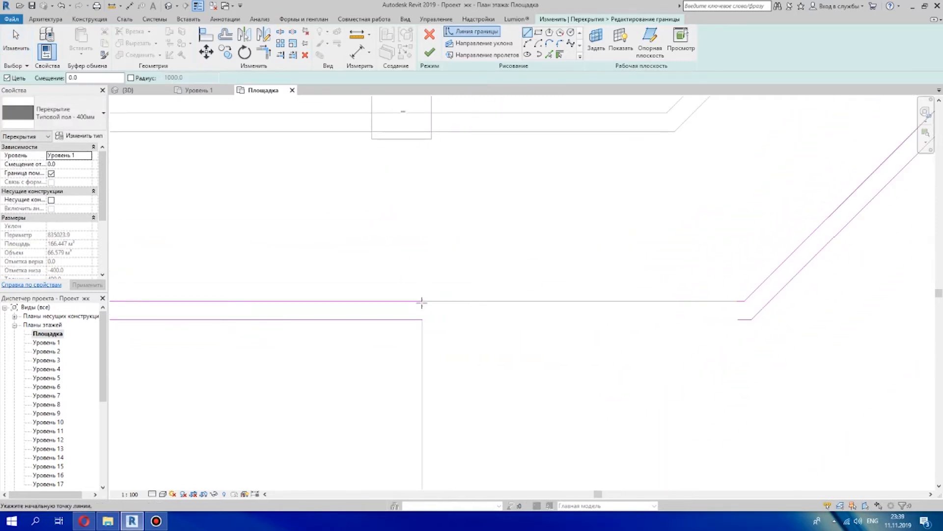
scroll(738, 301, "up", 3)
left_click(737, 299)
scroll(742, 341, "up", 4)
left_click(723, 343)
scroll(734, 264, "down", 6)
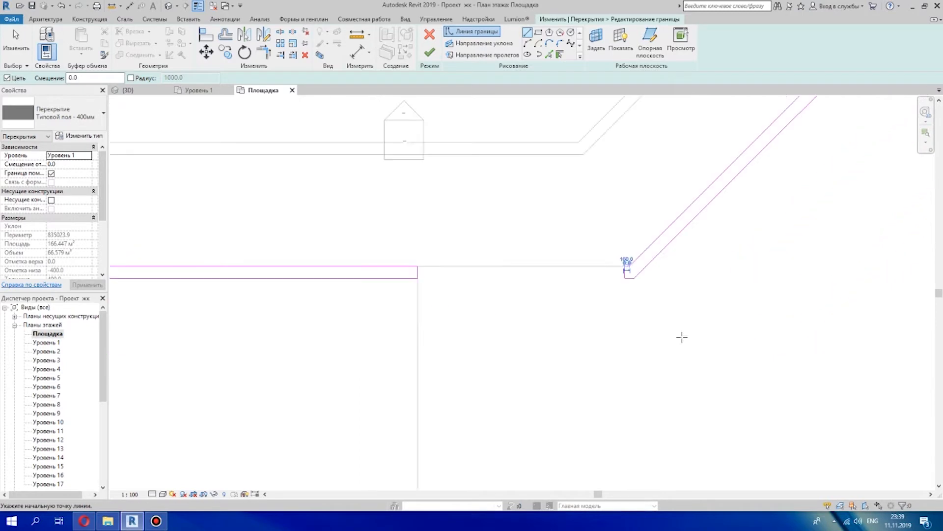
Finish editing the main site edging's boundary with the gap beside the diagonal corner closed off
scroll(486, 162, "down", 3)
left_click(429, 52)
scroll(556, 194, "up", 1)
scroll(547, 226, "down", 8)
scroll(634, 352, "up", 5)
scroll(598, 291, "up", 1)
Dimension the edging gaps on both sides of the diagonal corner, beside the lower floor and below the right-hand floor
left_click(130, 6)
scroll(560, 259, "up", 2)
left_click(510, 272)
left_click(668, 275)
left_click(683, 277)
scroll(858, 162, "down", 3)
left_click(680, 317)
left_click(681, 181)
left_click(688, 223)
middle_click_drag(668, 232, 628, 247)
left_click(12, 19)
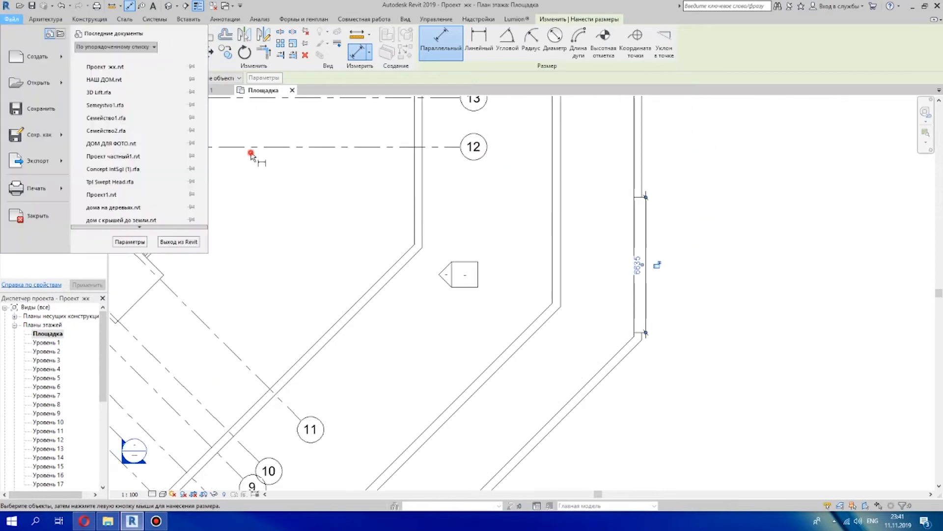
left_click(266, 141)
left_click(16, 39)
Edit the main site edging's boundary and dimension the right-hand gap between its two short end lines
left_click(643, 191)
left_click(441, 42)
left_click(130, 6)
left_click(637, 332)
scroll(630, 296, "up", 2)
left_click(646, 124)
left_click(588, 315)
left_click(588, 315)
key("Escape")
key("Escape")
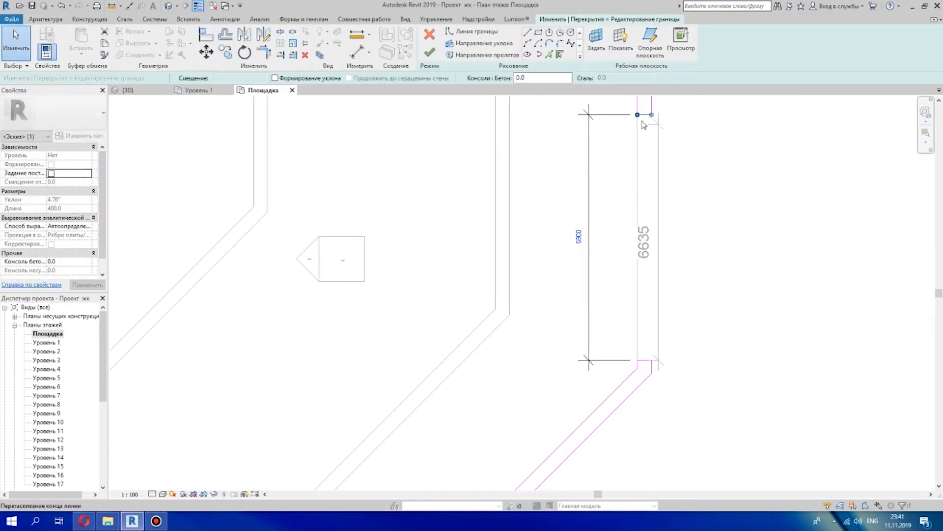
Set the right-hand edging gap to 6500 mm, finish the boundary and delete the dimension in the gap
type("6500")
key("Return")
scroll(706, 222, "down", 5)
left_click(429, 53)
left_click(681, 216)
key("Delete")
Edit the right rectangular floor's boundary so its lower edge lines up with the edging's end at the gap, and finish
scroll(742, 185, "down", 8)
left_click(755, 158)
middle_click_drag(600, 498, 589, 500)
scroll(511, 251, "down", 1)
left_click(440, 42)
scroll(615, 410, "up", 6)
left_click(635, 206)
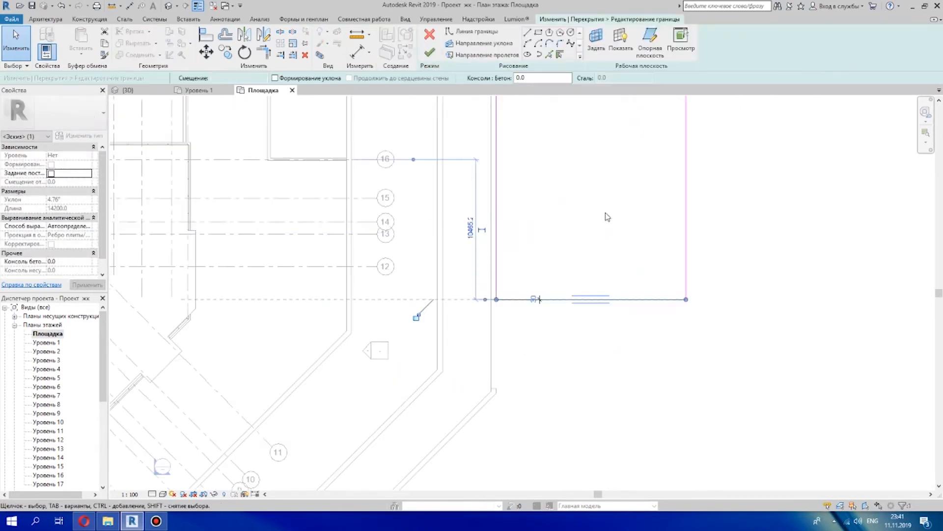
left_click(429, 52)
scroll(582, 280, "down", 6)
scroll(701, 169, "down", 4)
left_click(737, 256)
middle_click_drag(737, 255, 686, 464)
Start a new edging floor and pick the right rectangular floor's upper and outer edges as boundary lines
left_click(38, 19)
left_click(266, 39)
scroll(613, 238, "up", 8)
left_click(549, 54)
scroll(568, 212, "up", 4)
left_click(578, 217)
left_click(683, 341)
scroll(678, 349, "down", 5)
middle_click_drag(592, 190, 540, 385)
Draw parallel boundary lines from the existing edging's corner around the rectangular floor and close them at its lower outer corner
left_click(528, 32)
scroll(501, 261, "up", 6)
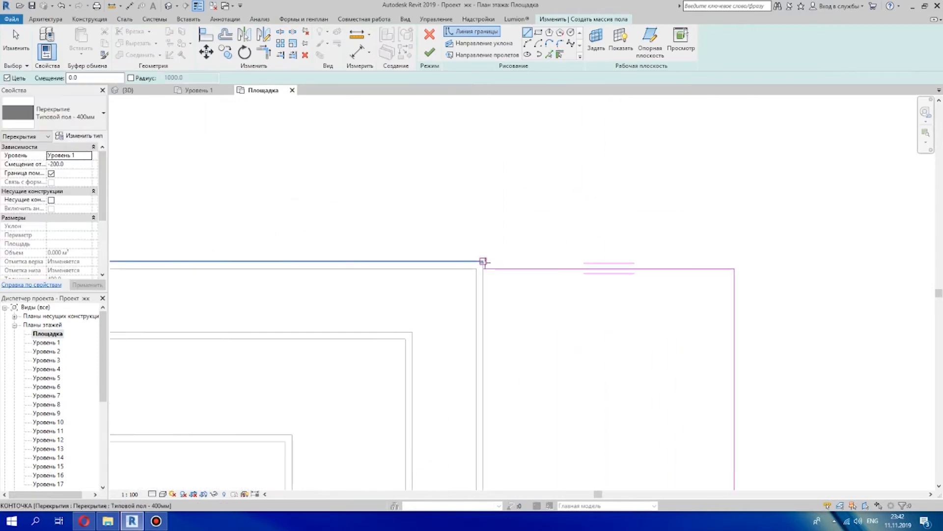
middle_click_drag(768, 393, 732, 232)
scroll(733, 455, "down", 3)
middle_click_drag(727, 455, 635, 147)
scroll(635, 312, "up", 2)
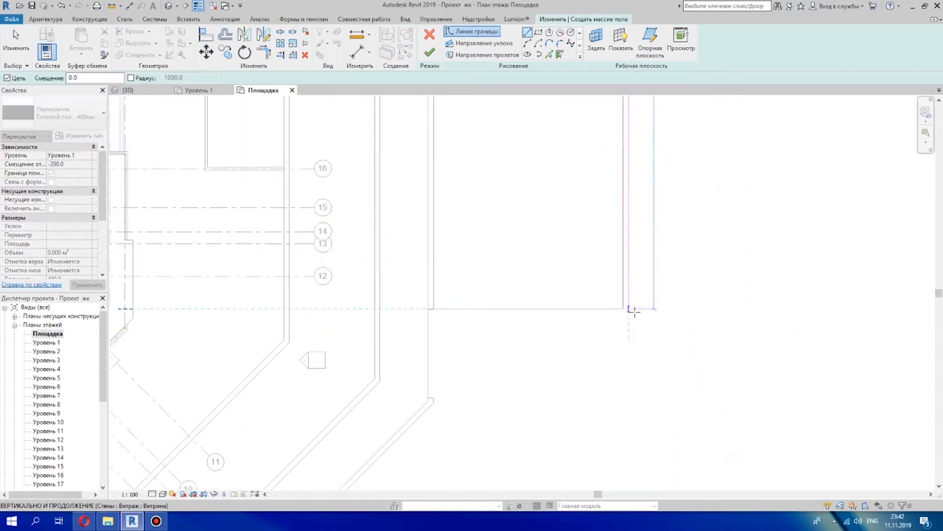
left_click(623, 308)
Close the edging outline with a short line at its upper inner end and finish the floor
scroll(644, 305, "down", 4)
scroll(636, 266, "up", 3)
mouse_move(577, 154)
middle_mouse_down()
mouse_move(565, 388)
mouse_move(531, 195)
middle_mouse_up()
scroll(483, 339, "up", 4)
left_click(483, 341)
left_click(483, 316)
left_click(432, 54)
scroll(556, 344, "down", 6)
scroll(541, 219, "down", 1)
Open the 3D view and place 4800 x 2400 mm 90-degree parking spaces in rows along the rectangular floors
left_click(169, 6)
middle_click_drag(484, 369, 444, 99, "shift")
left_click(306, 19)
left_click(407, 42)
left_click(262, 90)
left_click(408, 42)
scroll(275, 346, "up", 4)
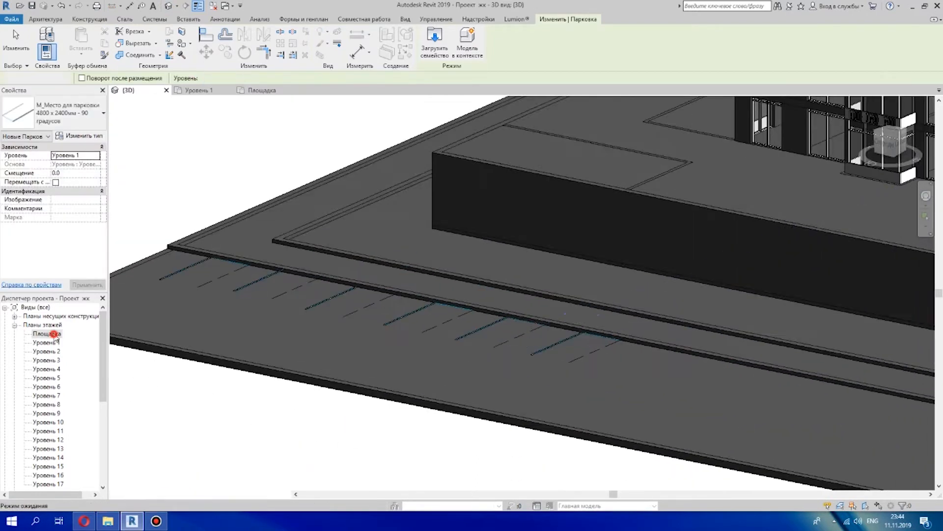
Delete the parking spaces in the lower part of the row nearest the building on the left parking floor
left_click(500, 171)
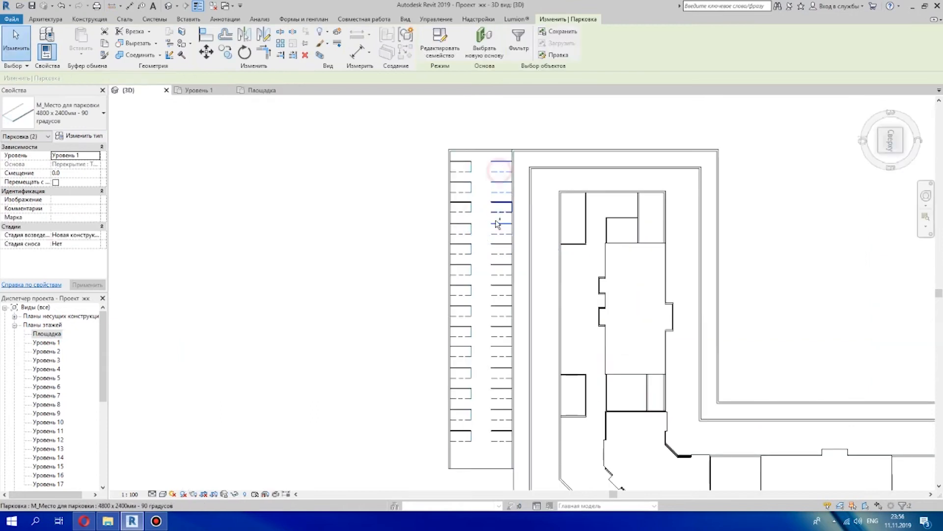
key("Escape")
middle_click_drag(520, 432, 502, 391)
left_click(481, 392)
key("Delete")
Edit the left parking floor's boundary and shorten its building-side edge to just below the remaining parking spaces
left_click(495, 322)
left_click(435, 43)
scroll(530, 222, "up", 2)
middle_click_drag(470, 371, 465, 302)
left_click(467, 425)
mouse_move(477, 424)
left_mouse_down()
mouse_move(457, 392)
mouse_move(478, 173)
mouse_move(478, 181)
left_mouse_up()
left_click(477, 393)
scroll(476, 174, "up", 4)
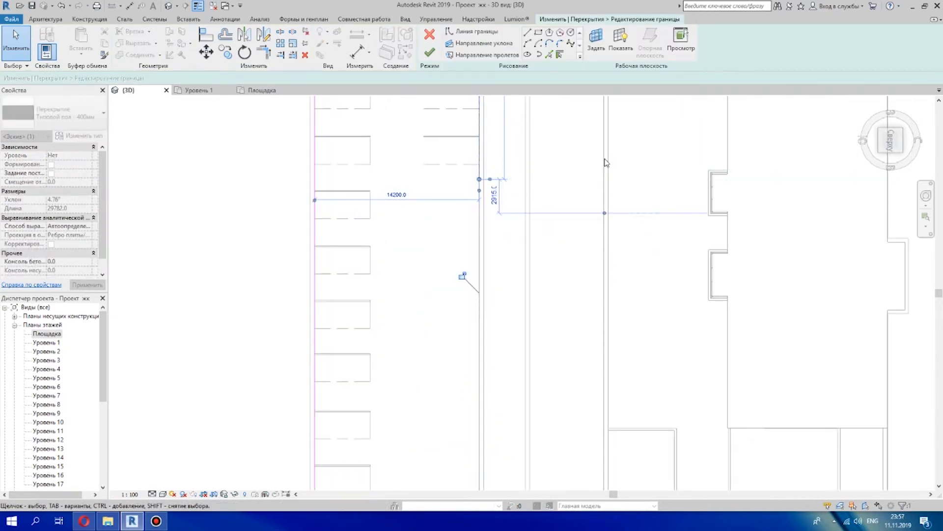
Draw a stepped boundary that narrows the lower part of the left parking floor and finish the floor
scroll(614, 109, "down", 2)
left_click(528, 32)
left_click(527, 155)
middle_click_drag(489, 428, 506, 359)
left_click(510, 413)
scroll(614, 211, "down", 2)
middle_click_drag(617, 209, 574, 315)
scroll(529, 164, "down", 1)
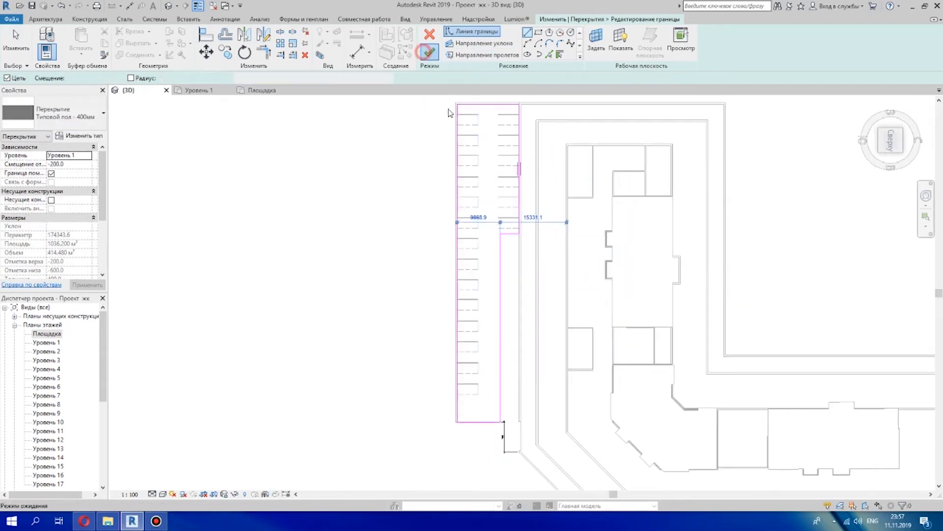
left_click(426, 53)
scroll(548, 211, "down", 1)
Start a new edging floor and pick the two edges of the left parking floor's step as boundary lines
left_click(45, 19)
left_click(211, 40)
left_click(549, 54)
scroll(486, 282, "up", 4)
left_click(561, 150)
left_click(550, 266)
scroll(594, 310, "down", 2)
middle_click_drag(592, 331, 557, 313)
Draw parallel inner edging lines along the step's horizontal and vertical edges, meeting the main edging at the upper end
left_click(527, 32)
scroll(524, 413, "up", 3)
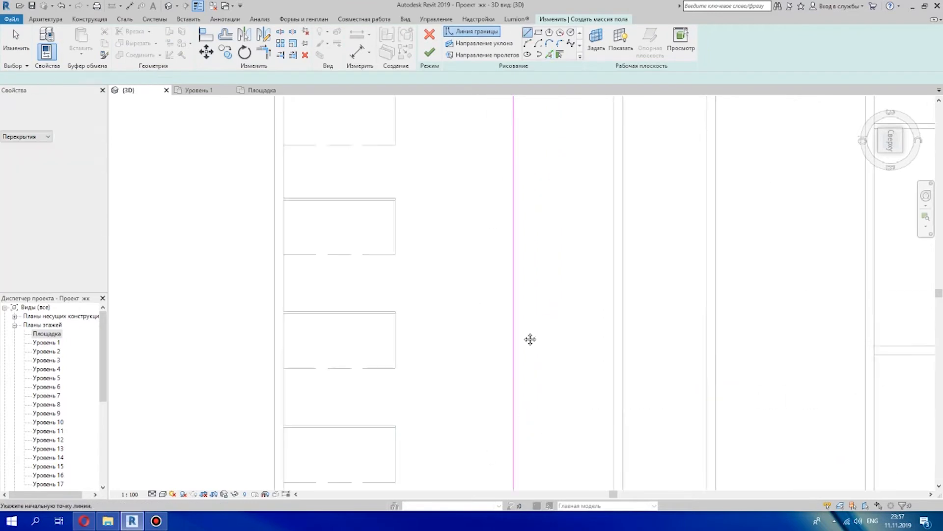
middle_click_drag(484, 109, 413, 404)
middle_click_drag(440, 104, 395, 427)
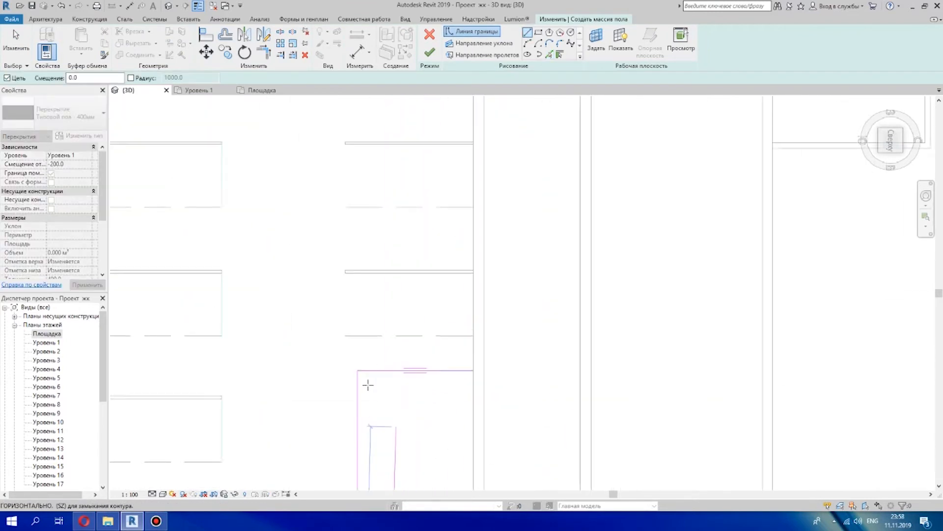
left_click(473, 364)
key("Escape")
scroll(537, 322, "down", 6)
scroll(491, 330, "up", 5)
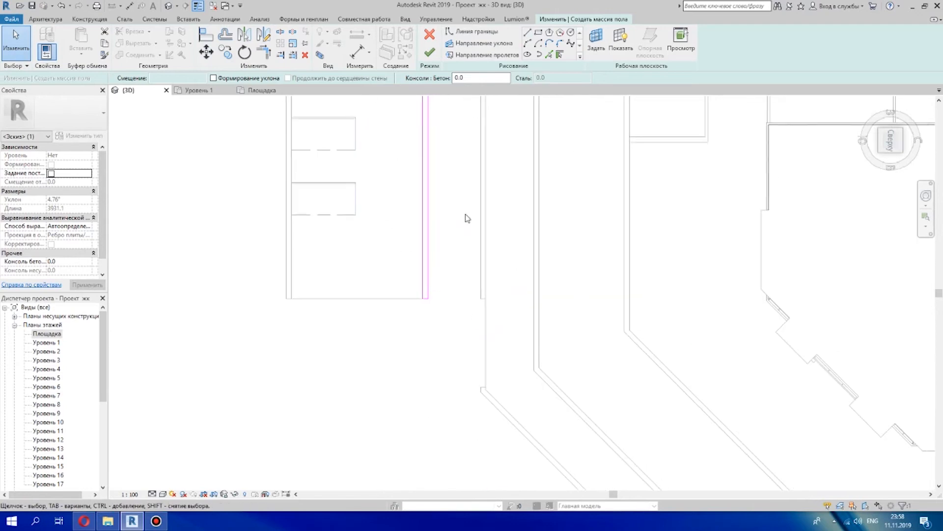
Draw the lower edging lines from the narrowed parking floor's edge across to the main site edging
left_click(527, 33)
scroll(455, 282, "up", 3)
scroll(351, 322, "down", 3)
middle_click_drag(351, 322, 407, 419)
scroll(429, 404, "up", 2)
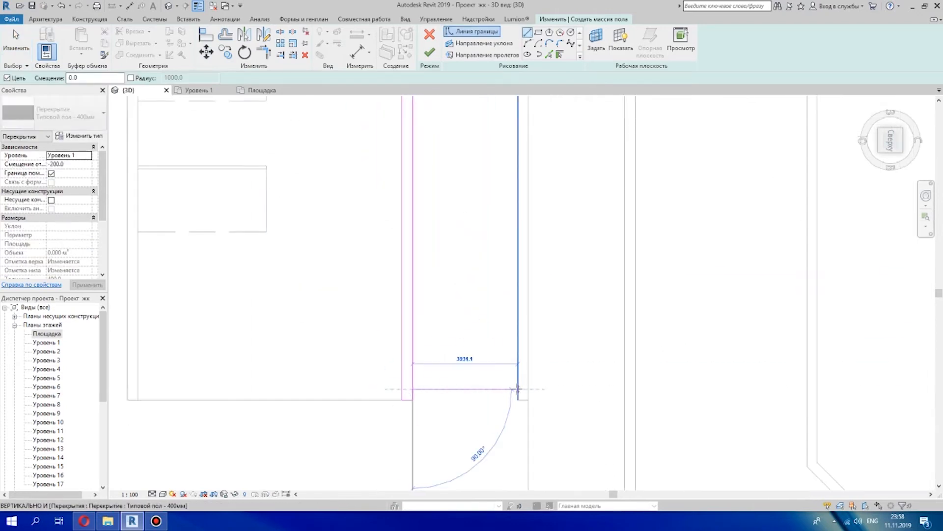
scroll(416, 399, "up", 2)
right_click(527, 396)
left_click(575, 229)
left_click(363, 409)
right_click(396, 388)
left_click(466, 217)
left_click(388, 388)
right_click(385, 382)
left_click(431, 210)
Adjust the line ends at the lower corners into a closed edging outline and finish the floor
left_click(17, 40)
left_click(387, 325)
left_click_drag(387, 409, 387, 360)
left_click(449, 409)
scroll(500, 415, "up", 2)
left_click(639, 433)
scroll(652, 411, "down", 9)
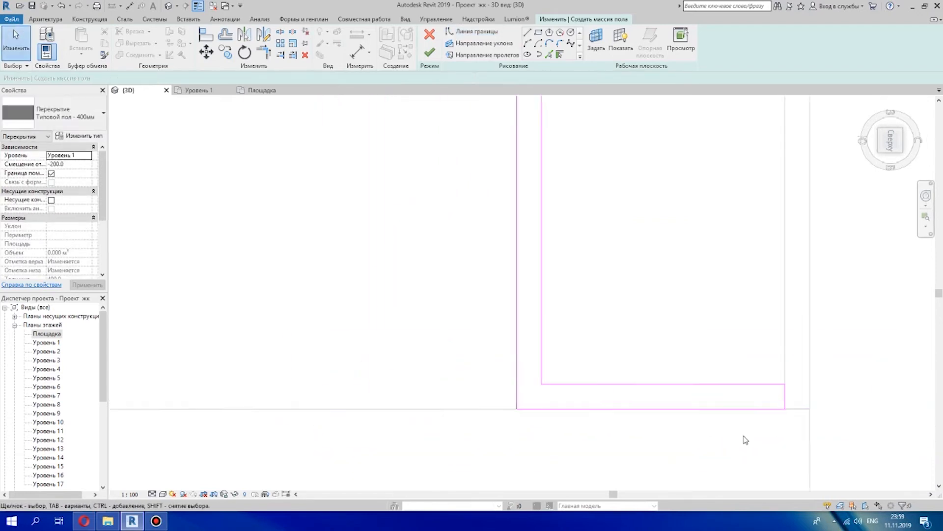
left_click(430, 53)
Start a new edging floor and pick the lower parking floor's long upper edge as a boundary line
scroll(590, 221, "down", 2)
middle_click_drag(570, 312, 492, 314)
scroll(836, 383, "up", 1)
mouse_move(835, 384)
middle_mouse_down()
mouse_move(552, 312)
mouse_move(546, 302)
middle_mouse_up()
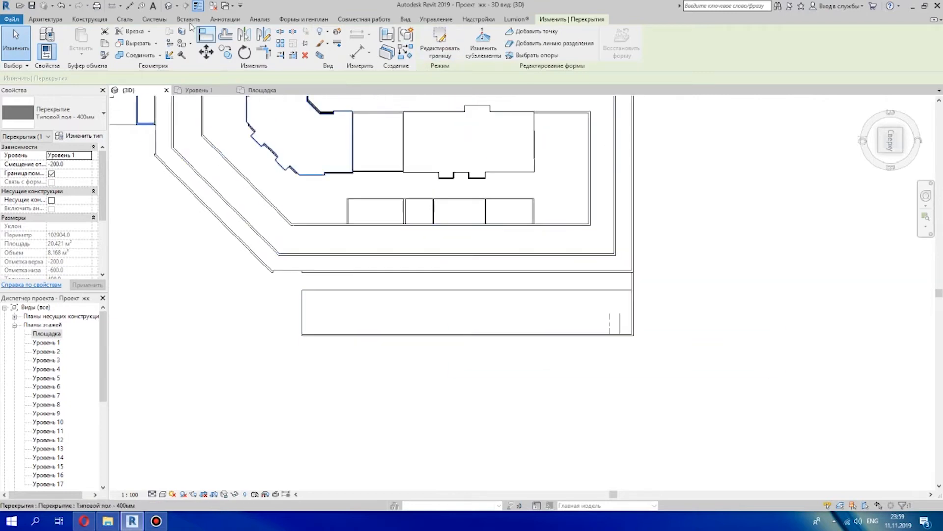
left_click(45, 19)
left_click(216, 38)
scroll(462, 273, "up", 2)
left_click(433, 309)
scroll(511, 301, "down", 2)
Draw the outer and inner edging lines along the strip's short end and the parking floor's upper edge, ending at the main edging
left_click(527, 32)
scroll(257, 329, "up", 3)
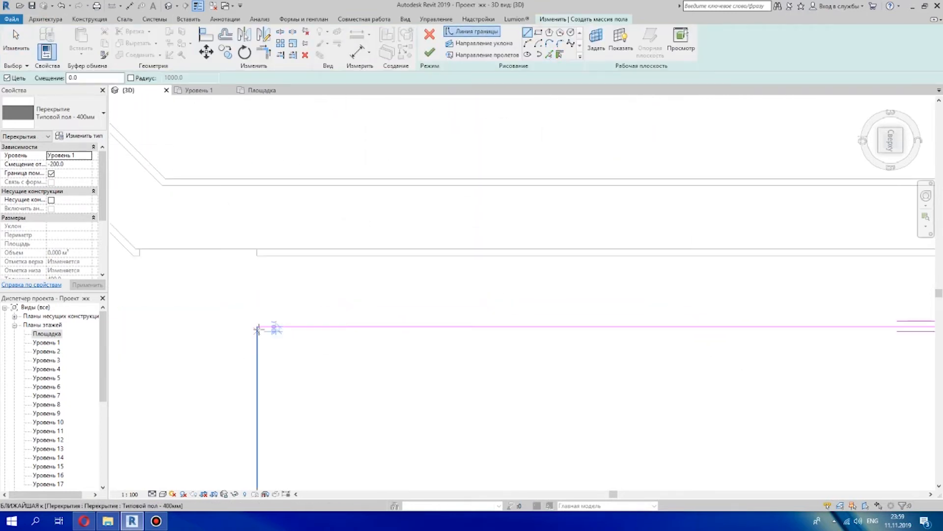
left_click(321, 272)
scroll(321, 356, "down", 5)
left_click(321, 420)
middle_click_drag(831, 419, 273, 387)
middle_click_drag(827, 381, 484, 350)
scroll(482, 353, "up", 2)
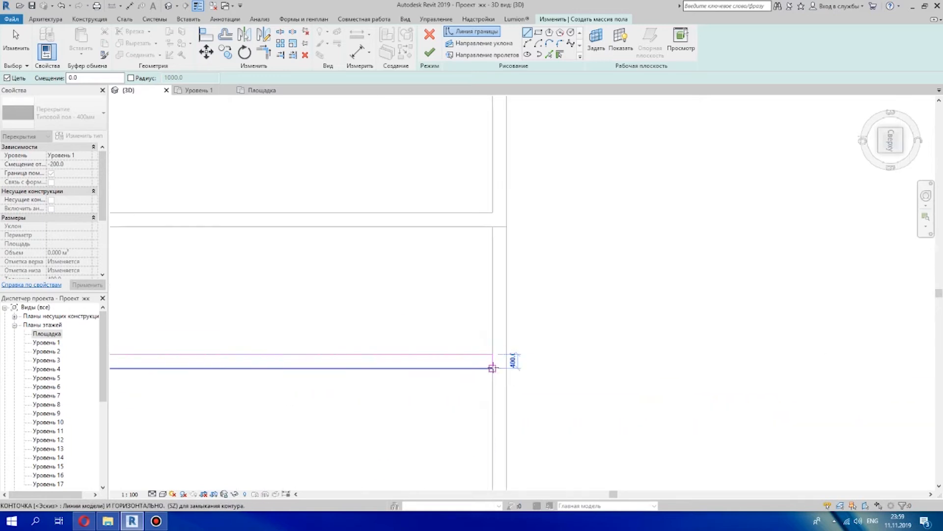
left_click(493, 368)
scroll(375, 352, "down", 3)
scroll(398, 381, "up", 2)
key("Escape")
key("Escape")
scroll(373, 352, "up", 2)
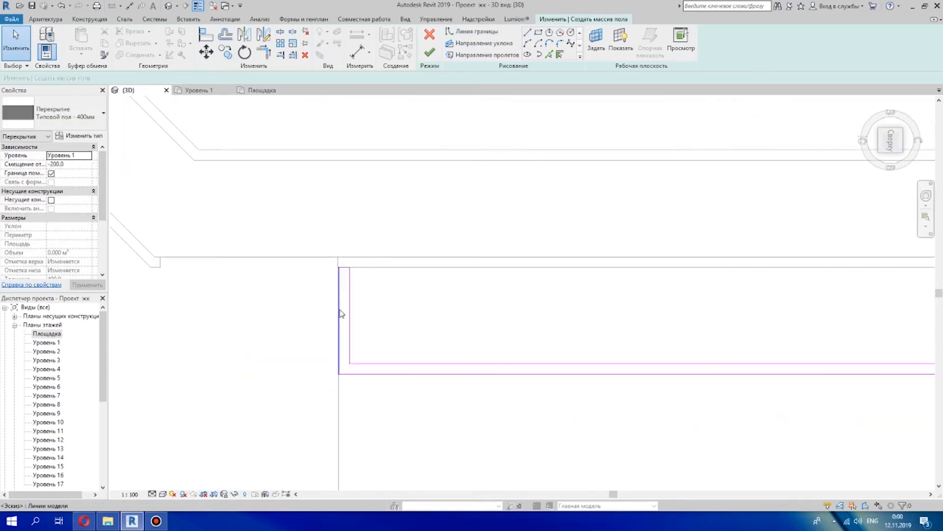
Correct the width of the new edging's short end and finish the floor
left_click(338, 315)
scroll(344, 301, "up", 5)
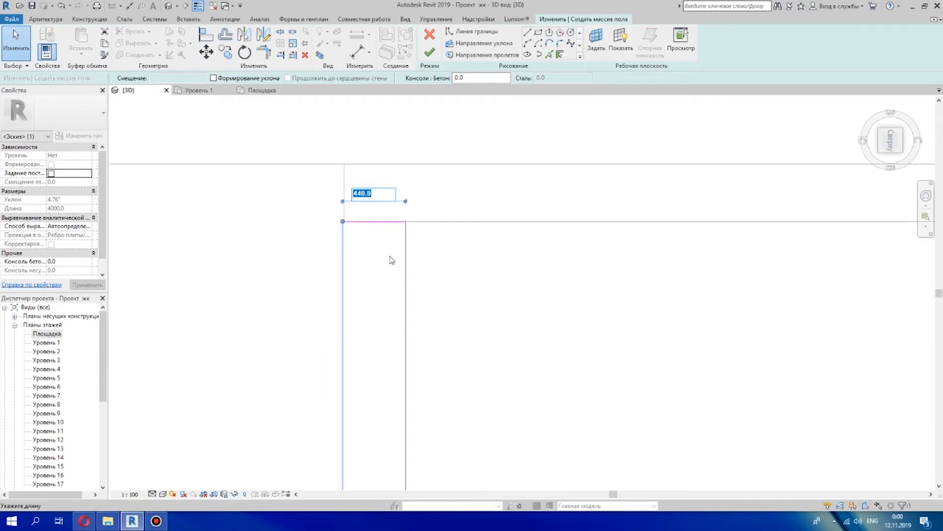
left_click(430, 53)
left_click(433, 49)
Align the main edging's end line with the new edging strip's outer edge and finish the boundary edit
left_click(418, 219)
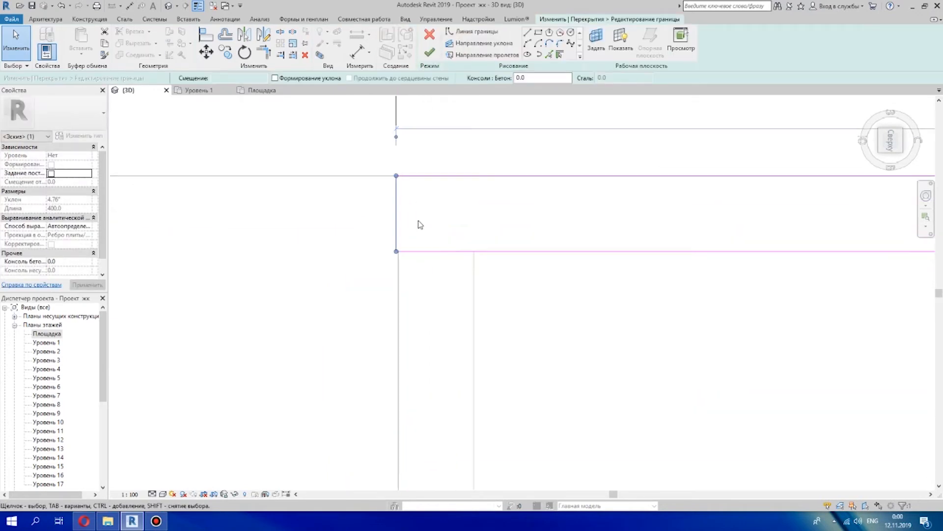
scroll(390, 223, "up", 2)
scroll(389, 223, "down", 2)
left_click(430, 53)
scroll(482, 417, "down", 5)
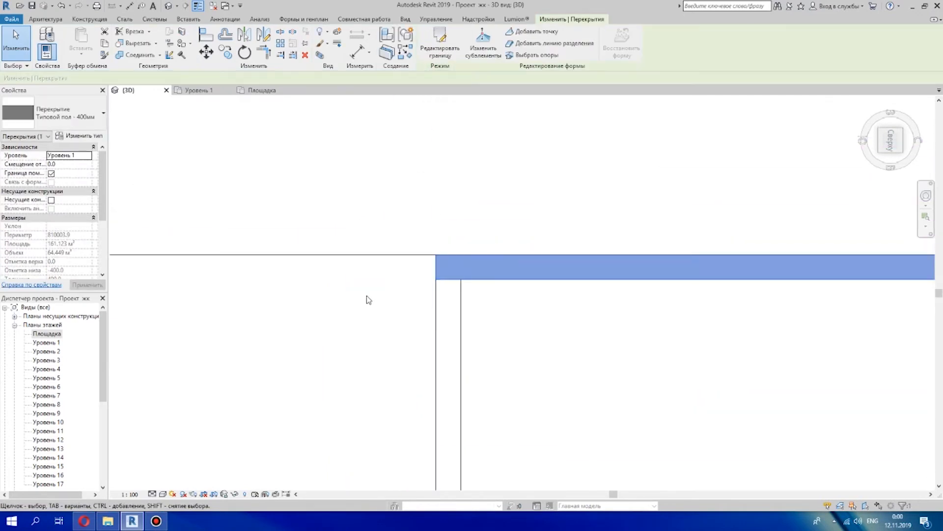
Reopen the main edging's boundary, shift its other 400 mm end line onto the adjacent edge and finish the edit
scroll(523, 341, "up", 5)
double_click(523, 341)
scroll(512, 398, "up", 2)
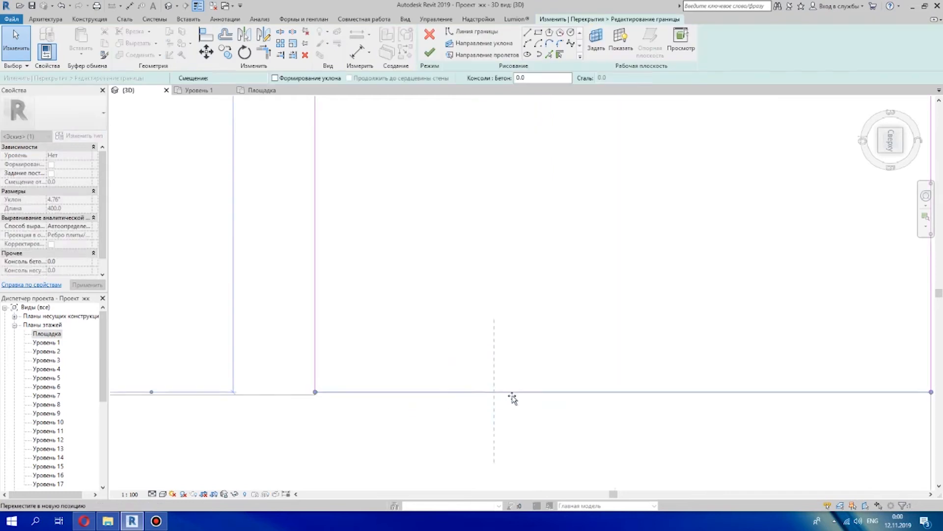
left_click(432, 52)
scroll(653, 417, "down", 6)
middle_click_drag(704, 396, 533, 328)
Place another 4800 x 2400 mm 90-degree parking space beside the existing one and pick a base point for copying it
left_click(411, 48)
scroll(540, 315, "up", 6)
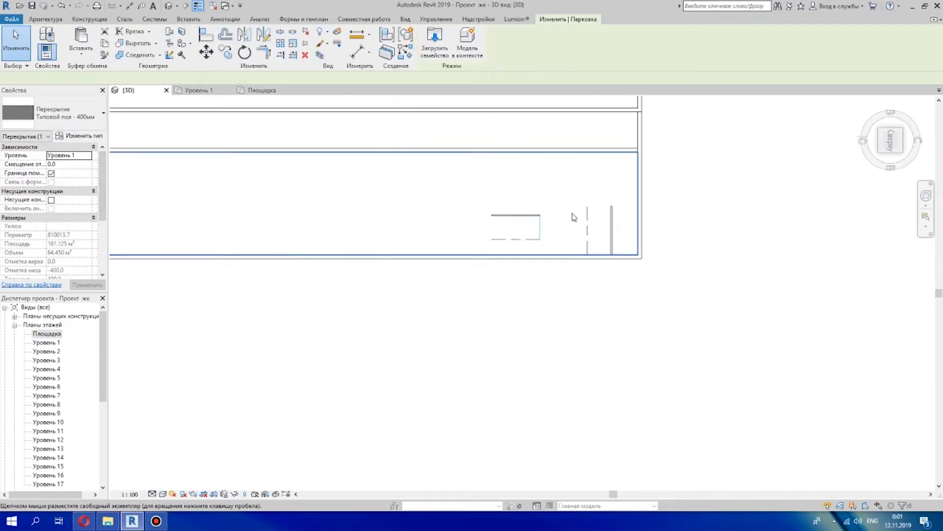
left_click(582, 231)
key("Escape")
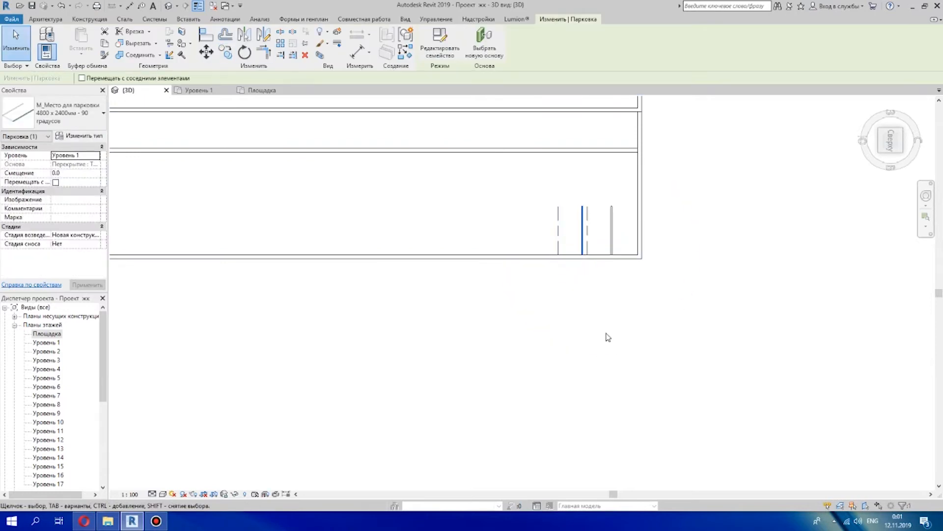
key("c")
key("o")
left_click(563, 287)
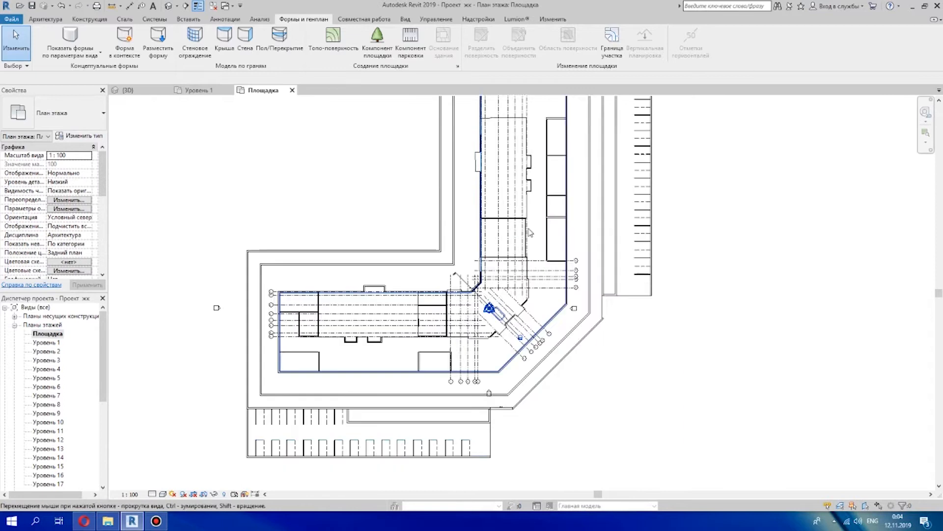
Create a rectangular path floor crossing the strip between the main edging and the lower parking area, and adjust its width
key("s")
key("b")
scroll(321, 347, "up", 5)
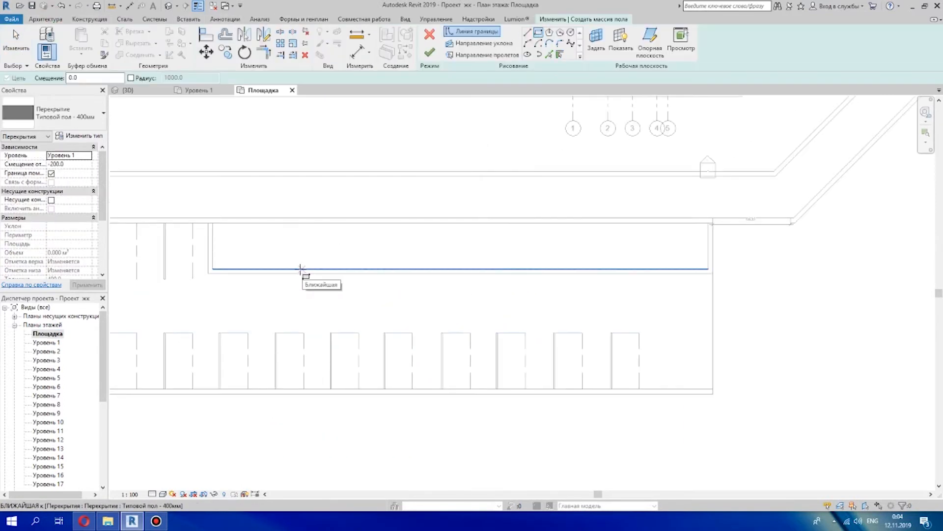
left_click(330, 224)
scroll(281, 247, "down", 5)
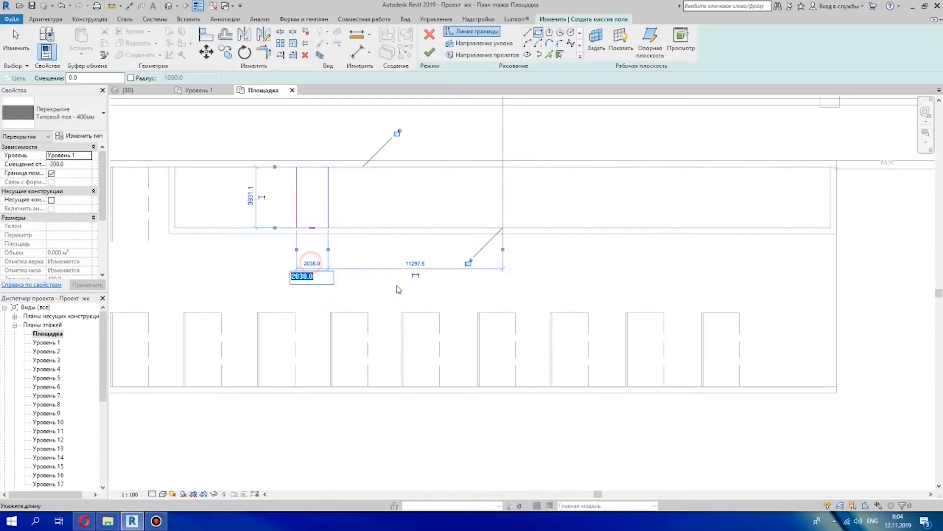
left_click(430, 53)
Correct the crossing path's boundary and copy the path floor farther along the strip
scroll(374, 246, "up", 3)
double_click(255, 242)
scroll(259, 246, "up", 3)
scroll(275, 249, "down", 3)
left_click(430, 53)
scroll(377, 208, "down", 2)
left_click_drag(367, 270, 575, 269, "ctrl")
scroll(661, 326, "down", 1)
key("Escape")
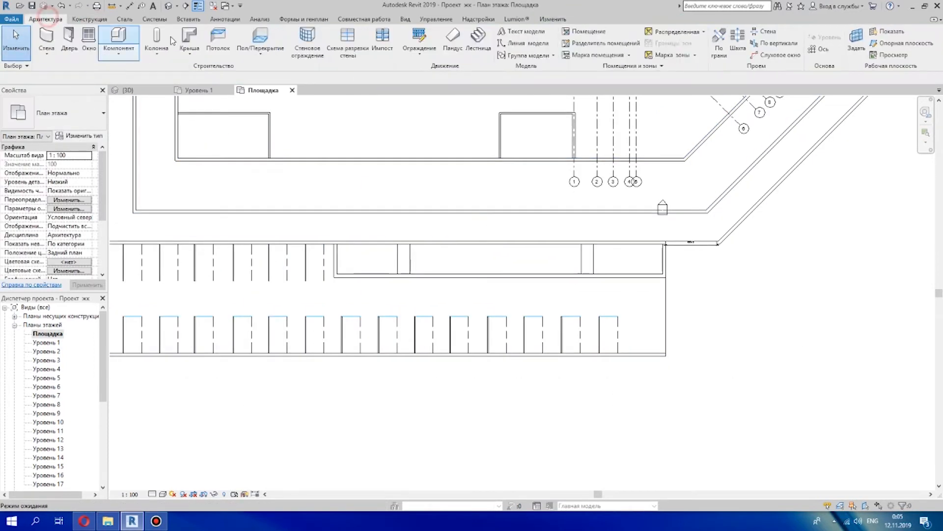
Create a new floor with narrow edging rectangles along both long sides of the first crossing path, setting a rectangle's width to 400 mm
left_click(261, 36)
scroll(421, 295, "up", 3)
left_click(421, 308)
left_click(490, 172)
left_click(505, 313)
scroll(468, 309, "up", 3)
left_click(464, 318)
type("400")
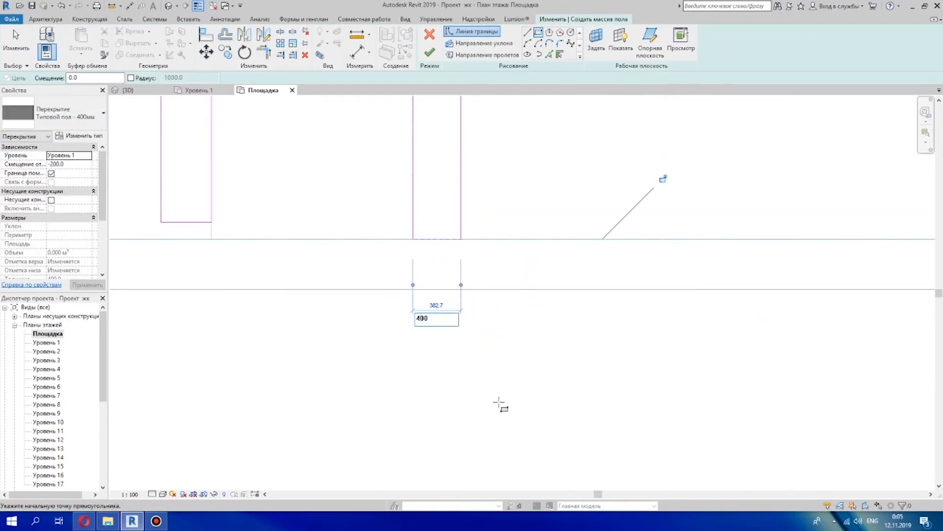
left_click(429, 52)
Narrow both edging strips beside the crossing path to 200 mm and finish the boundary edit
scroll(589, 243, "down", 3)
scroll(329, 217, "up", 4)
scroll(329, 217, "up", 2)
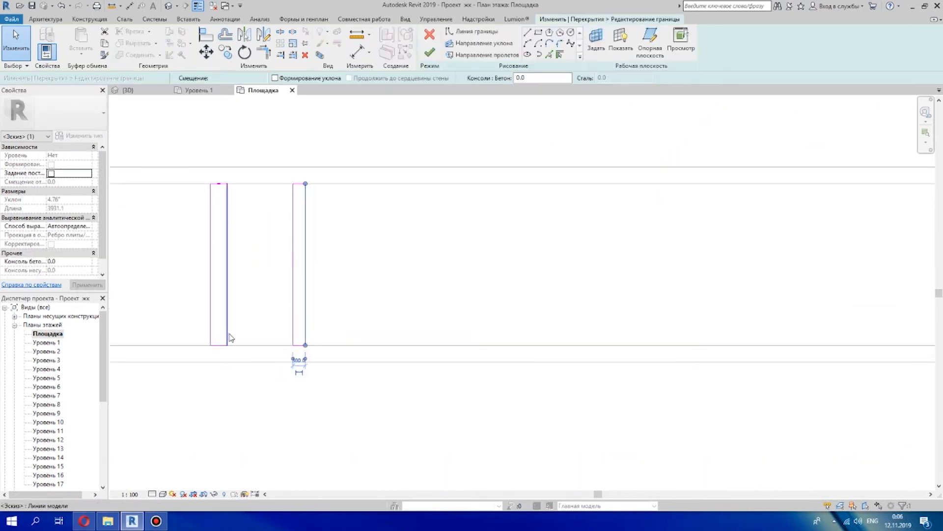
left_click(430, 52)
scroll(664, 312, "down", 3)
scroll(338, 274, "up", 3)
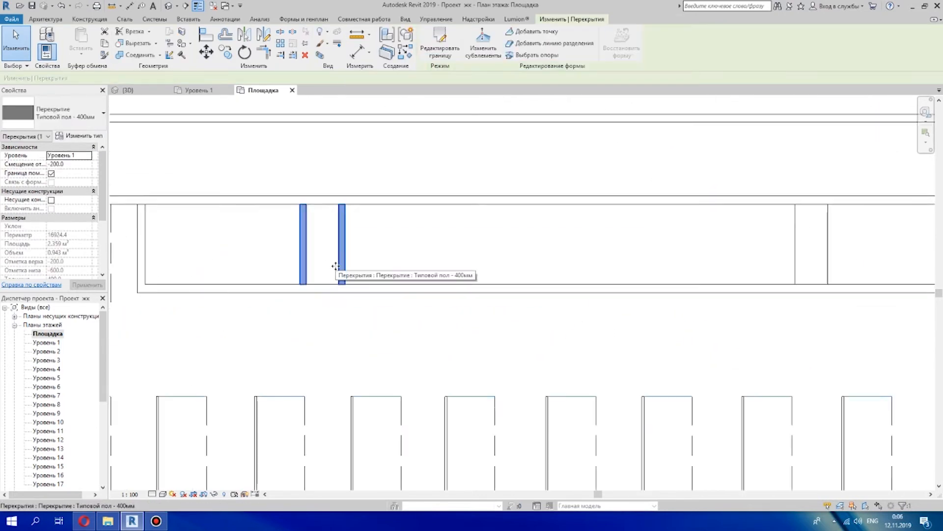
double_click(352, 273)
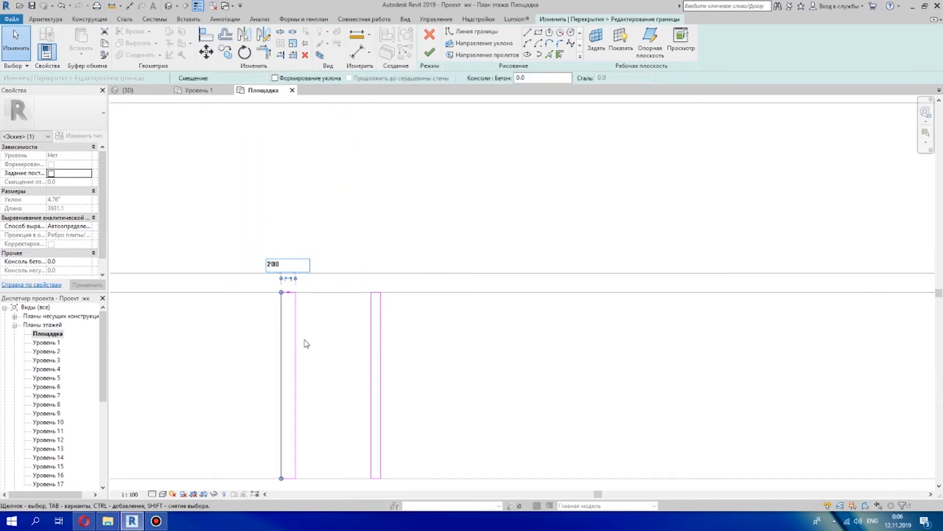
key("Return")
scroll(348, 286, "down", 3)
left_click(430, 52)
Copy the pair of edging strips onto the second path of the lower strip and view the site in 3D
scroll(275, 298, "down", 3)
scroll(309, 314, "up", 2)
left_click(226, 53)
left_click(299, 342)
left_click(670, 342)
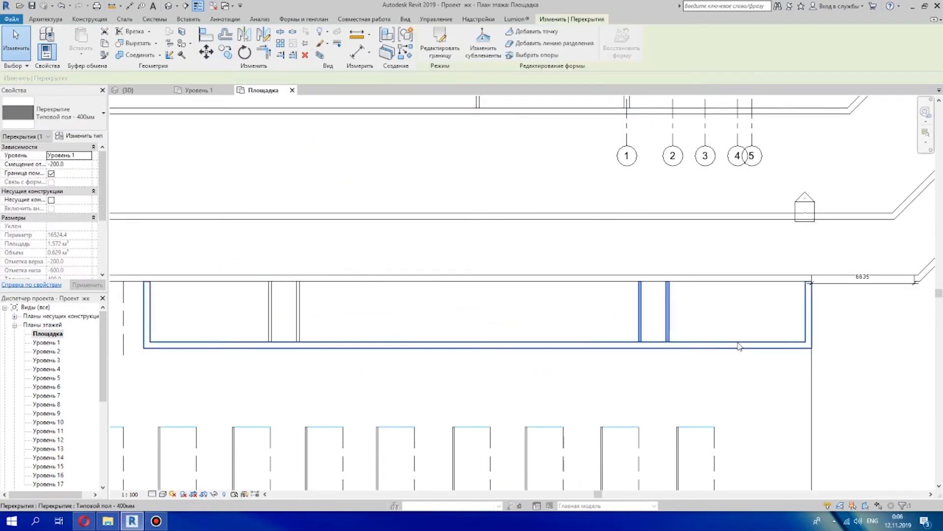
scroll(687, 339, "down", 5)
left_click(168, 6)
middle_click_drag(266, 400, 294, 373, "shift")
Create an edging floor about 3600 mm long along the upper edge of the vertical strip's lower path, with zero level offset
scroll(344, 221, "up", 3)
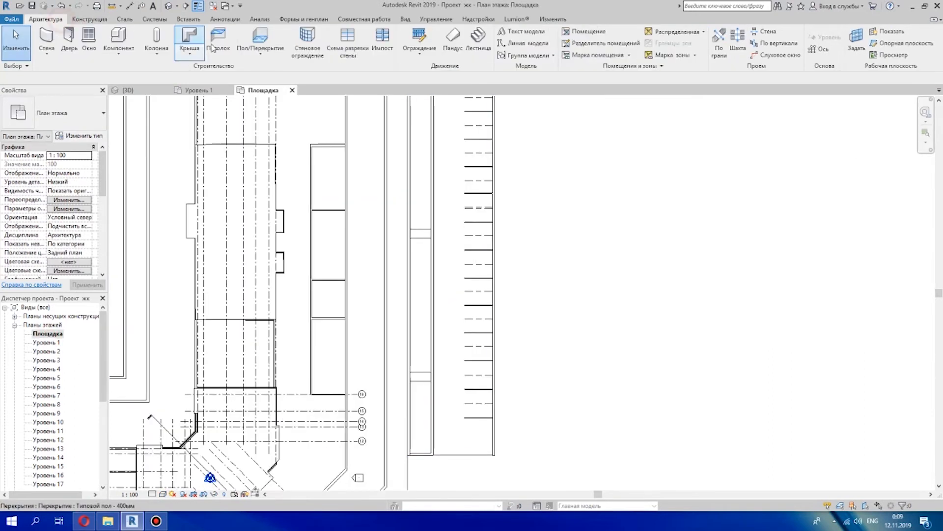
left_click(261, 39)
scroll(413, 379, "up", 6)
left_click(436, 325)
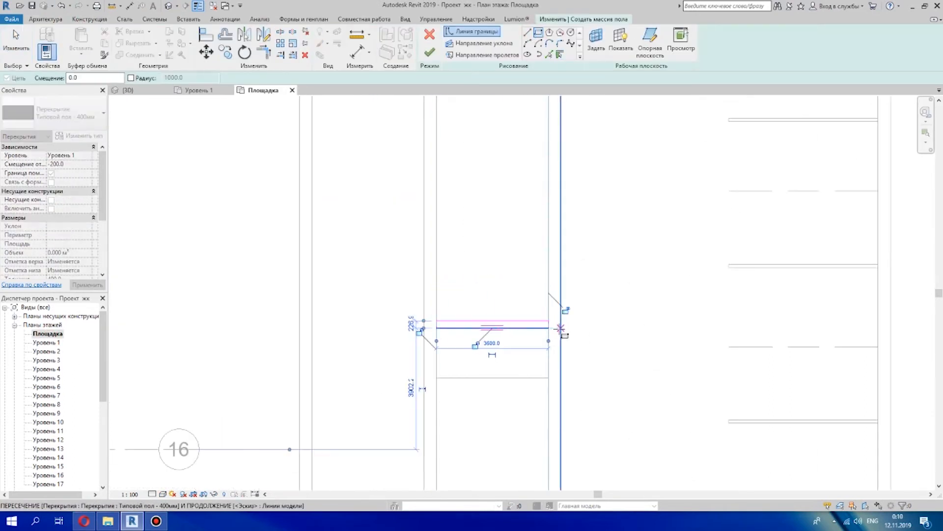
left_click(429, 53)
scroll(430, 344, "up", 5)
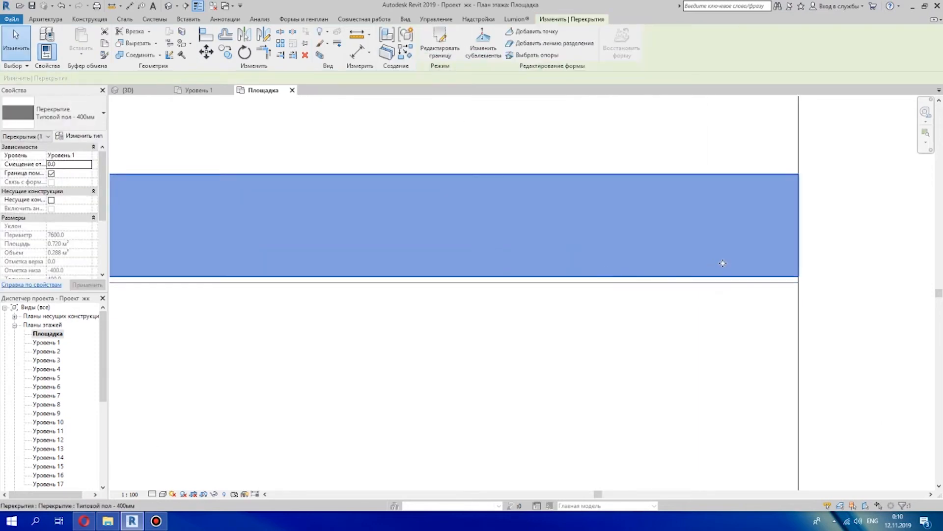
key("ctrl+Tab")
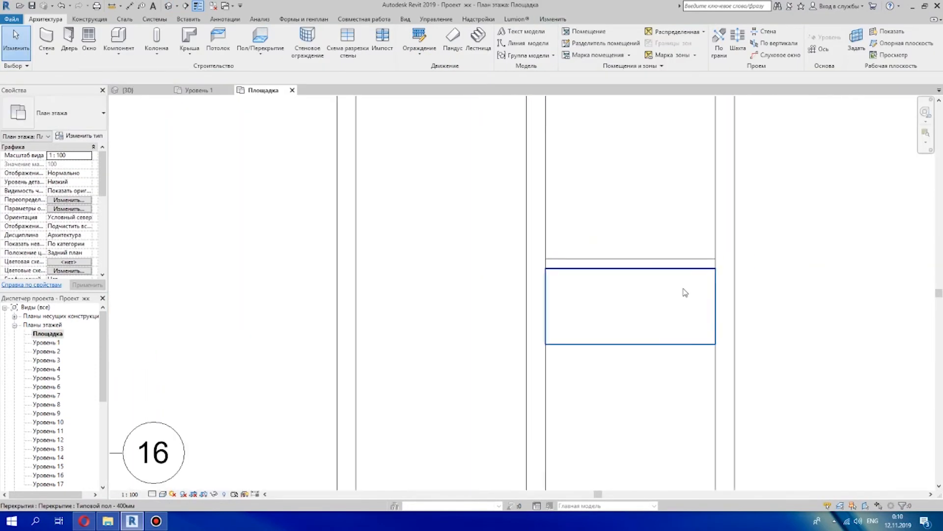
Add a second edging rectangle, about 3600 by 230 mm, along the same path's lower edge and finish the boundary
middle_click_drag(686, 292, 459, 284)
double_click(459, 285)
scroll(491, 335, "up", 2)
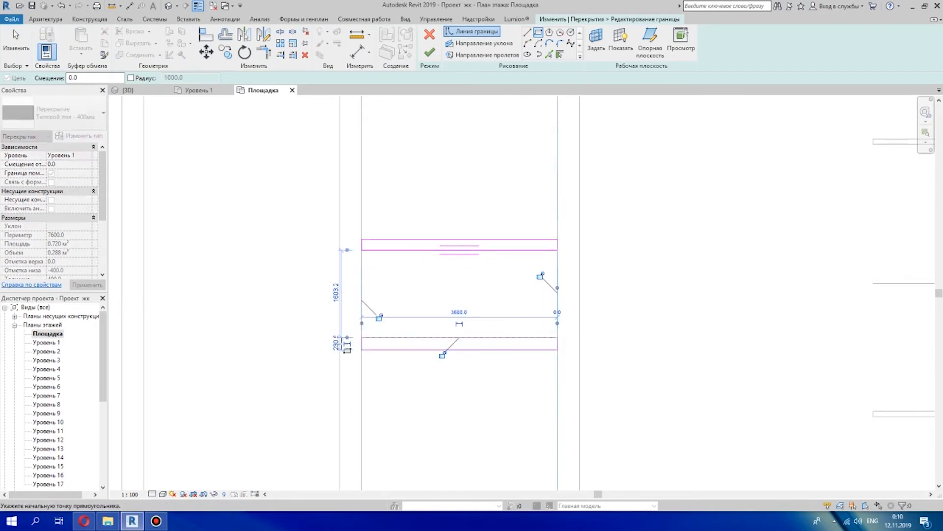
scroll(507, 366, "up", 2)
left_click(430, 52)
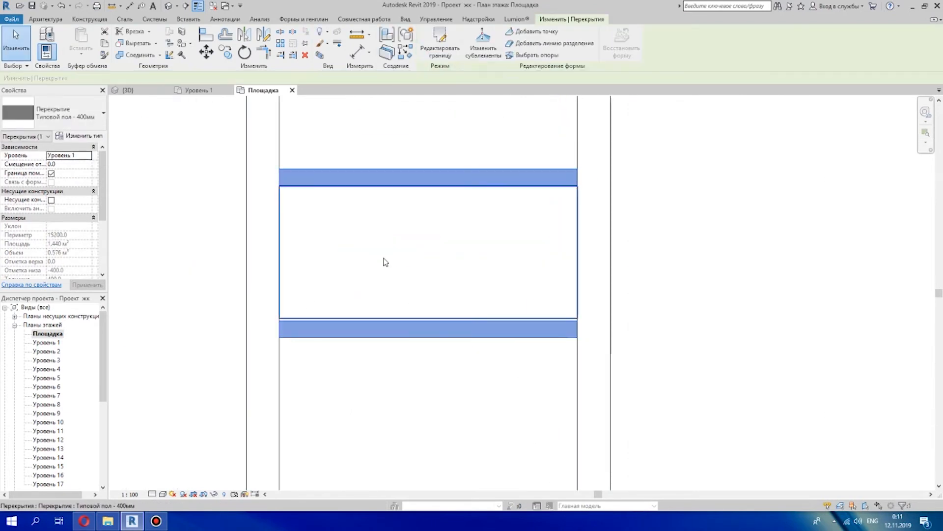
Adjust the lower edging rectangle's long lines so it sits flush against the path, and finish the boundary
scroll(387, 230, "up", 2)
double_click(331, 319)
scroll(369, 343, "down", 1)
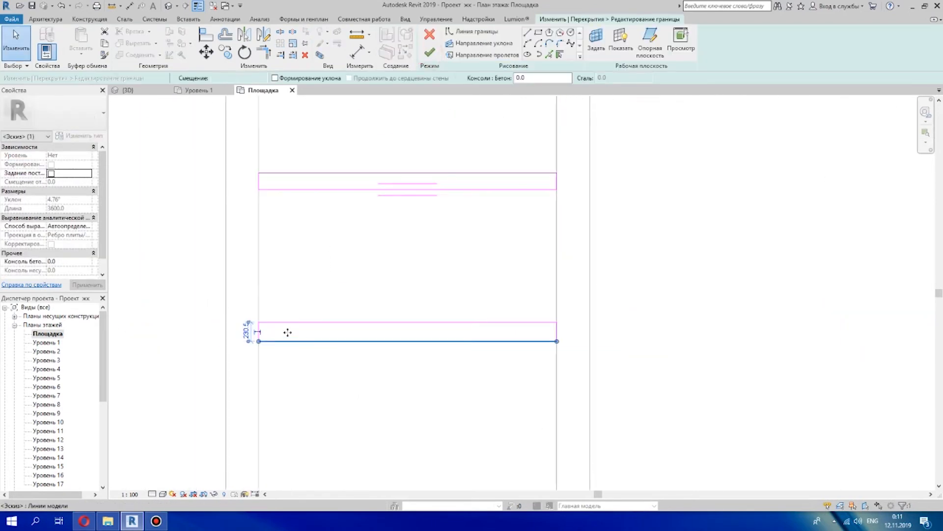
left_click(429, 52)
Copy the edging strips onto the vertical strip's upper crossing path and check the whole site in 3D
scroll(522, 270, "down", 3)
left_click(225, 53)
left_click(539, 263)
scroll(561, 183, "down", 4)
middle_click_drag(585, 175, 533, 432)
left_click(504, 139)
scroll(447, 352, "down", 6)
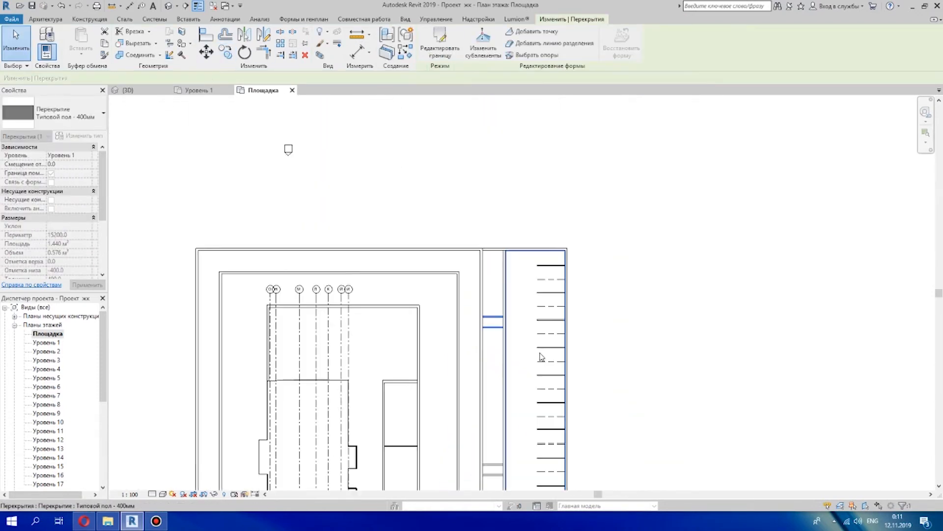
left_click(170, 6)
middle_click_drag(520, 315, 484, 349, "shift")
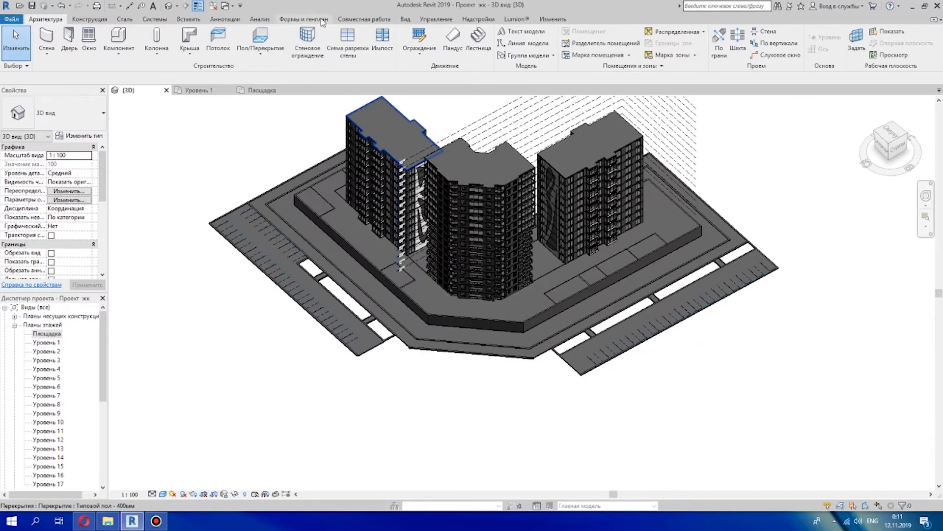
Open the Площадка plan and sketch a slanted path floor about 21800 mm long, running outward from the diagonal site edging
double_click(47, 334)
scroll(431, 348, "up", 3)
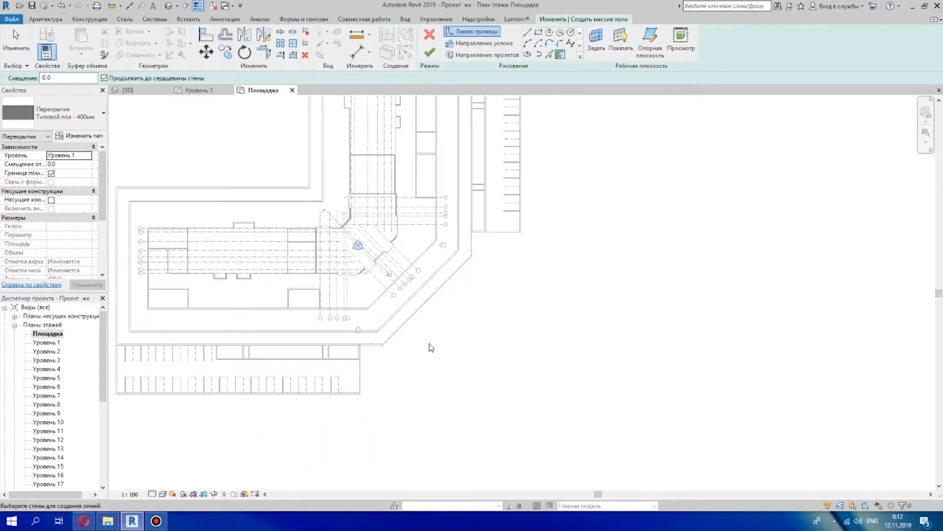
scroll(418, 334, "up", 4)
left_click(528, 32)
scroll(406, 325, "up", 3)
left_click(348, 357)
right_click(397, 344)
left_click(427, 350)
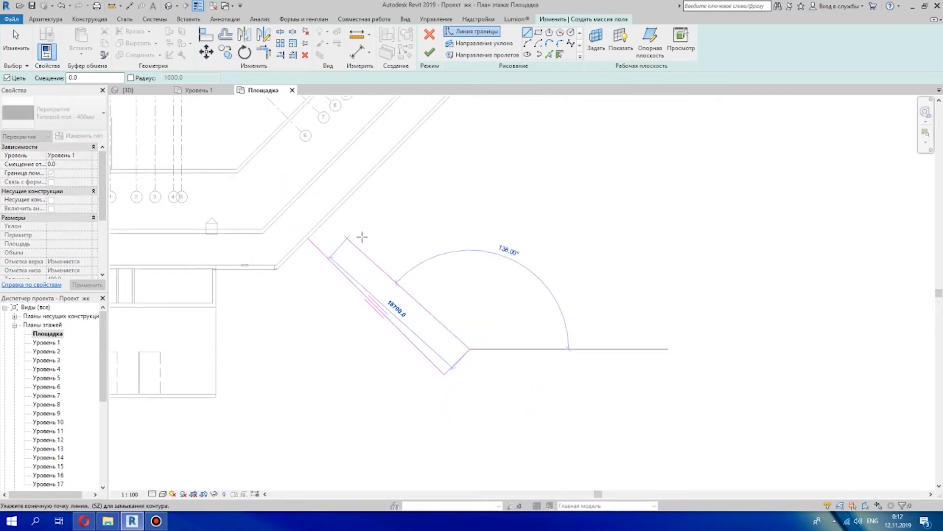
scroll(325, 239, "down", 6)
key("Escape")
Set the slanted path's width to 4000 mm, finish the floor and open its level offset for editing
scroll(421, 246, "up", 1)
left_click(420, 308)
left_click(444, 354)
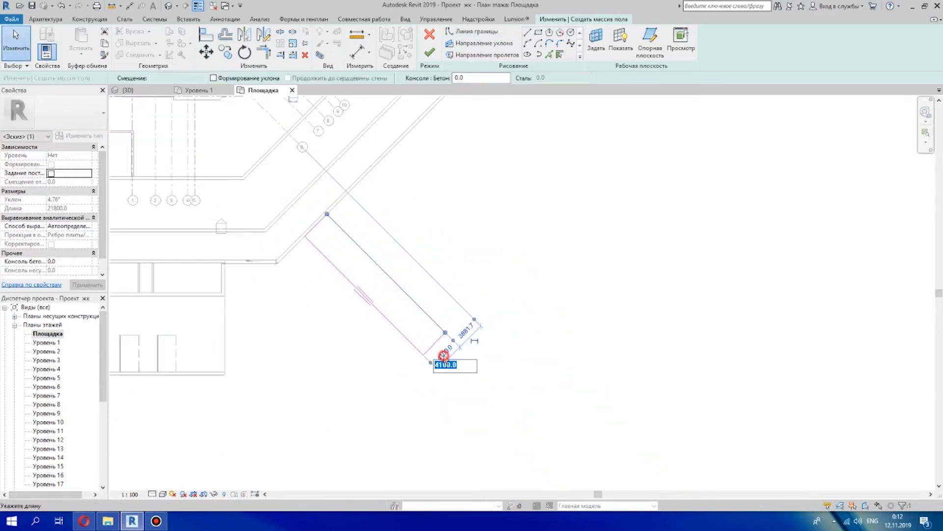
scroll(639, 295, "down", 4)
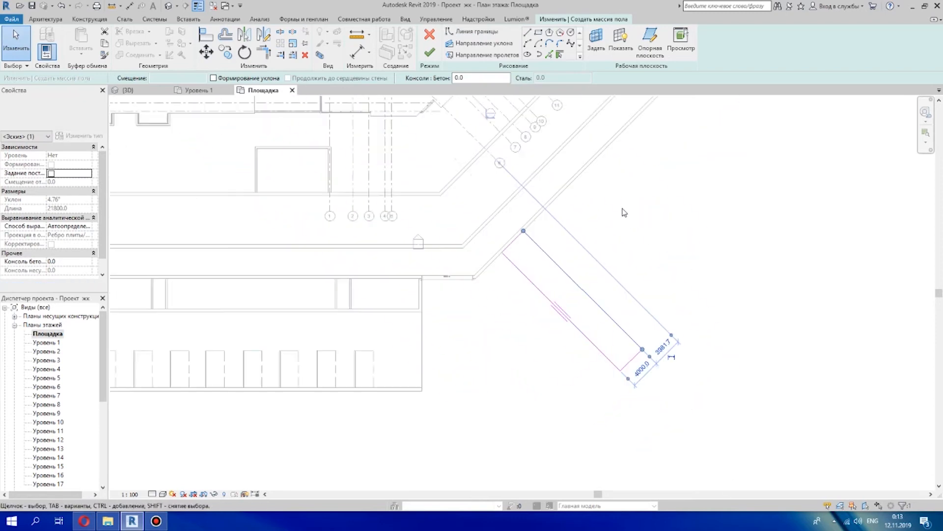
left_click(430, 52)
left_click(59, 164)
Copy the slanted path floor farther up along the diagonal site edging
scroll(640, 380, "up", 1)
middle_click_drag(640, 380, 481, 319)
left_click(480, 340)
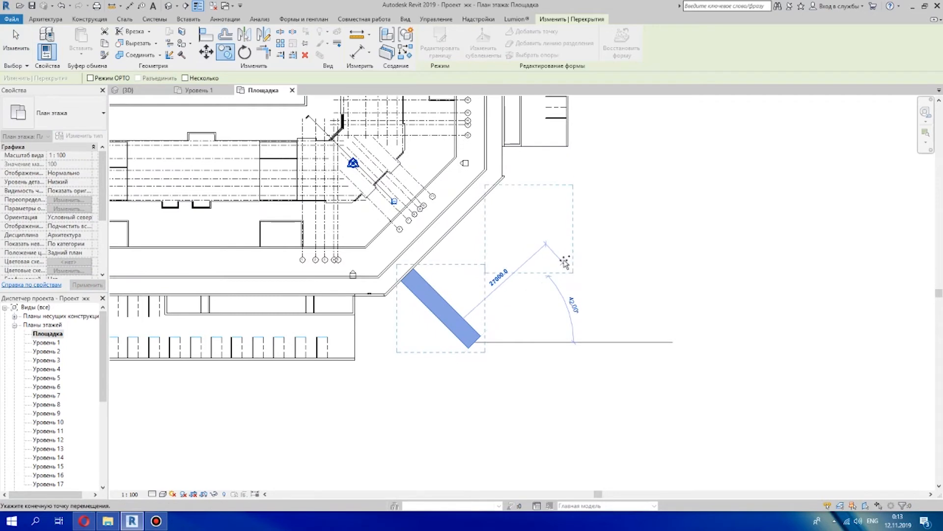
scroll(582, 255, "up", 1)
Start a new edging floor and draw a narrow outline along the lower long side of the first slanted path
left_click(45, 19)
left_click(260, 39)
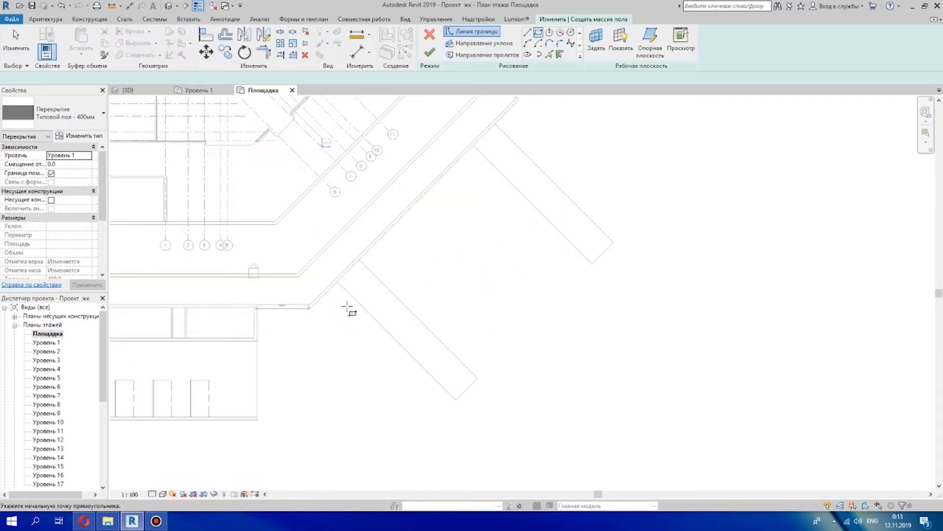
scroll(344, 301, "up", 6)
left_click(310, 227)
key("Escape")
left_click(384, 313)
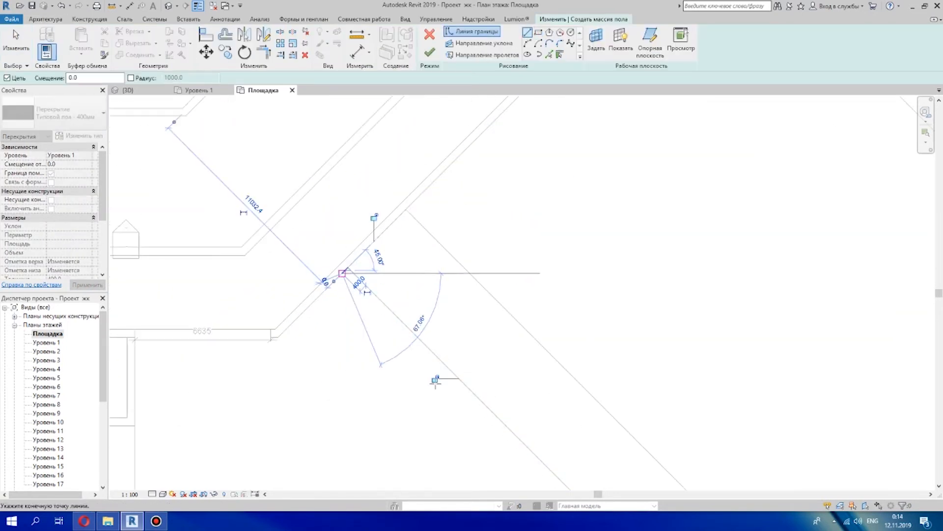
middle_click_drag(197, 113, 295, 281)
left_click(471, 419)
left_click(467, 425)
Complete the lower edging outline and draw a matching 400 mm wide outline along the upper long side of the first slanted path
scroll(344, 204, "up", 1)
left_click(471, 402)
left_click(466, 409)
middle_click_drag(237, 165, 449, 344)
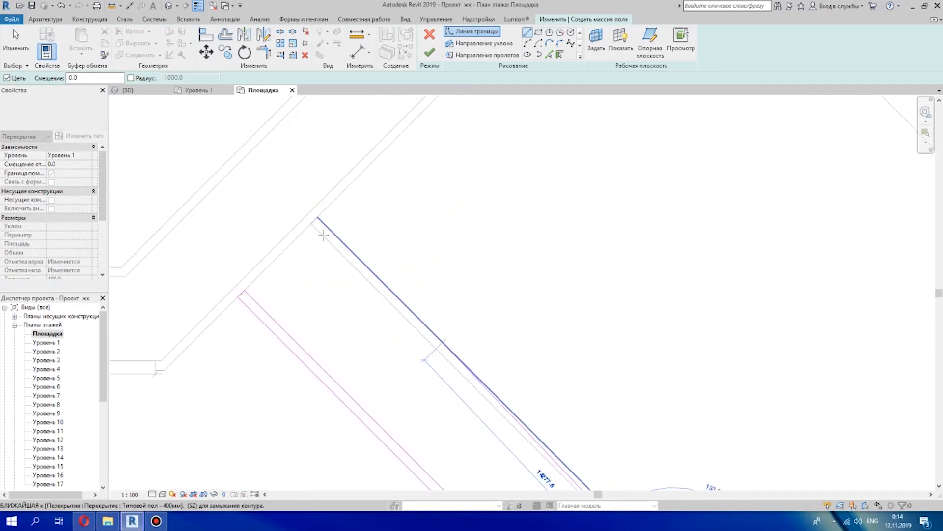
left_click(310, 224)
scroll(292, 214, "down", 3)
middle_click_drag(395, 290, 423, 256)
scroll(498, 370, "up", 2)
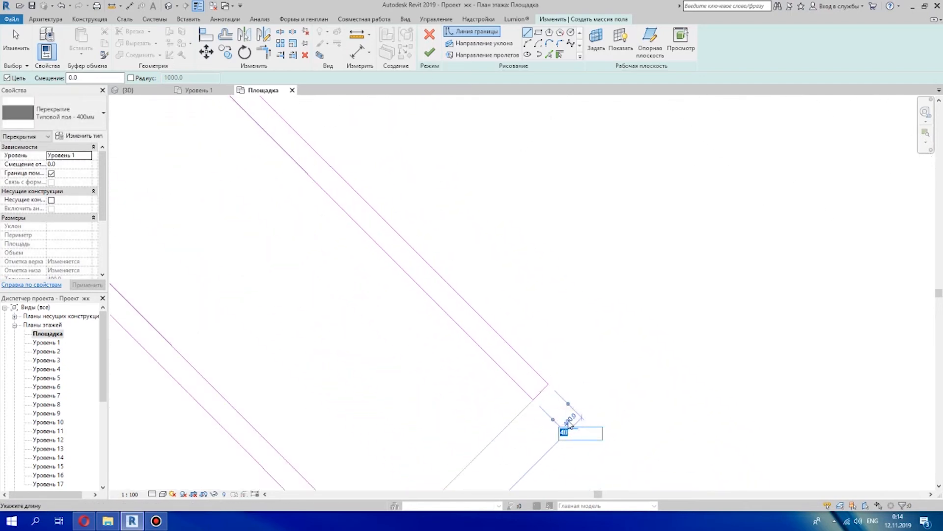
Align the upper outline's inner long line with the slanted path's edge and finish the edging floor
left_click(207, 35)
scroll(411, 189, "up", 2)
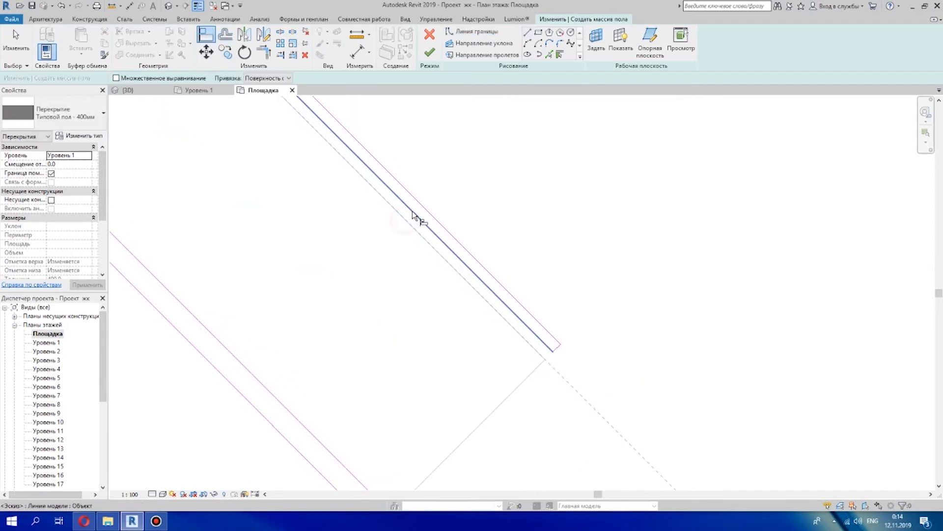
left_click(500, 254)
scroll(536, 295, "up", 2)
scroll(400, 398, "down", 3)
left_click(429, 52)
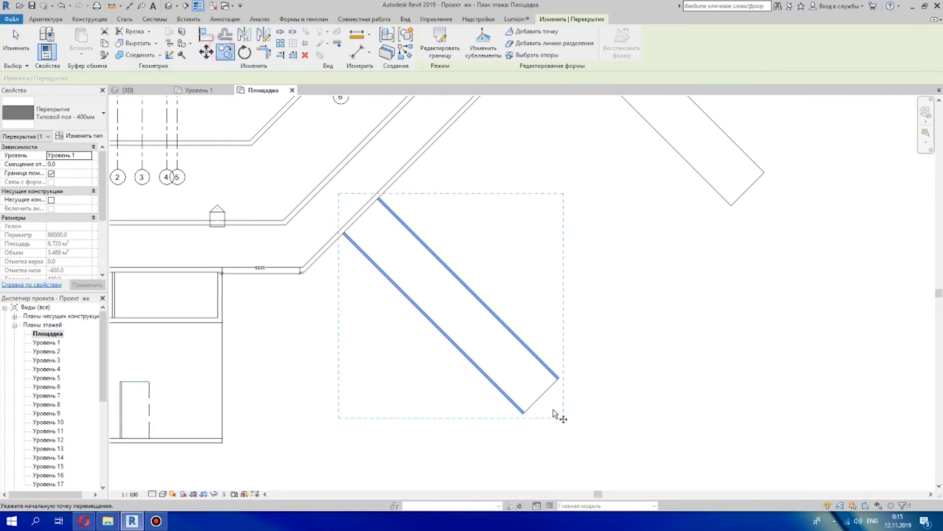
Copy the pair of edging strips onto the long sides of the second slanted path
scroll(737, 182, "down", 5)
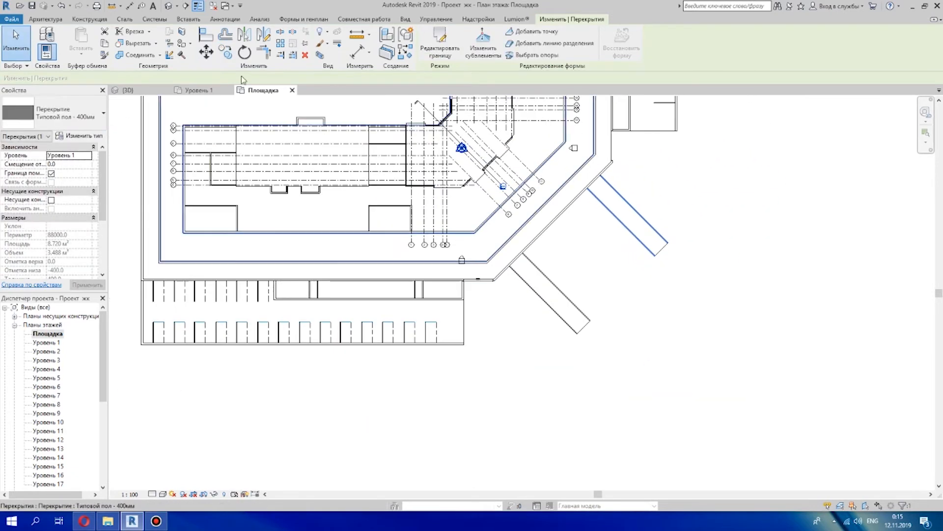
double_click(451, 151)
Create a rectangular path floor 6600 mm wide and 19400 mm long, running down from the site edging beside the lower parking area
scroll(455, 152, "up", 5)
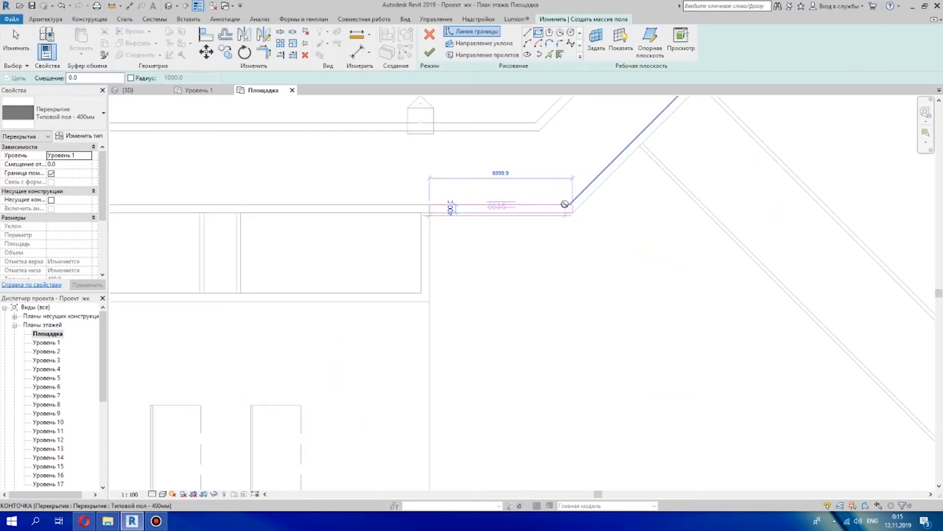
scroll(573, 210, "up", 3)
middle_click_drag(572, 258, 598, 339)
scroll(598, 339, "down", 2)
scroll(579, 415, "down", 1)
middle_click_drag(579, 415, 565, 314)
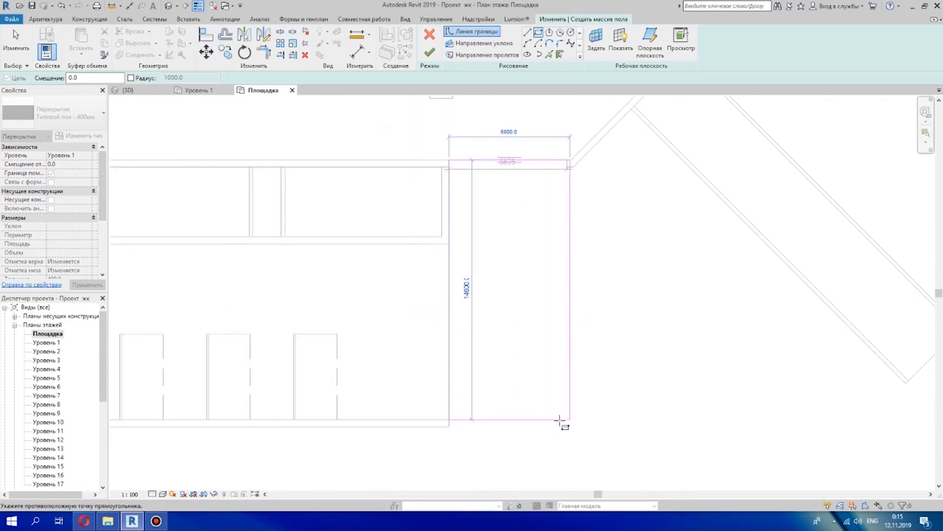
left_click(566, 419)
scroll(475, 374, "down", 2)
left_click(22, 49)
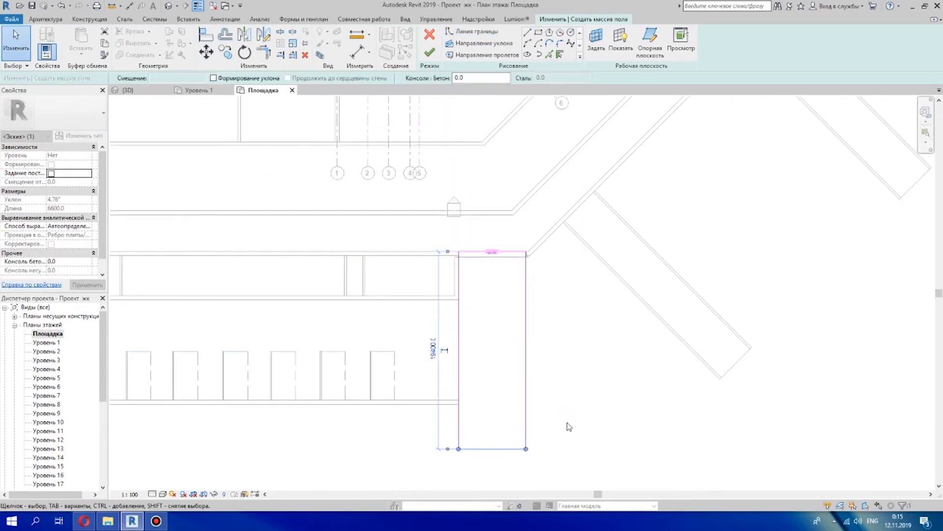
scroll(474, 260, "up", 10)
left_click(429, 52)
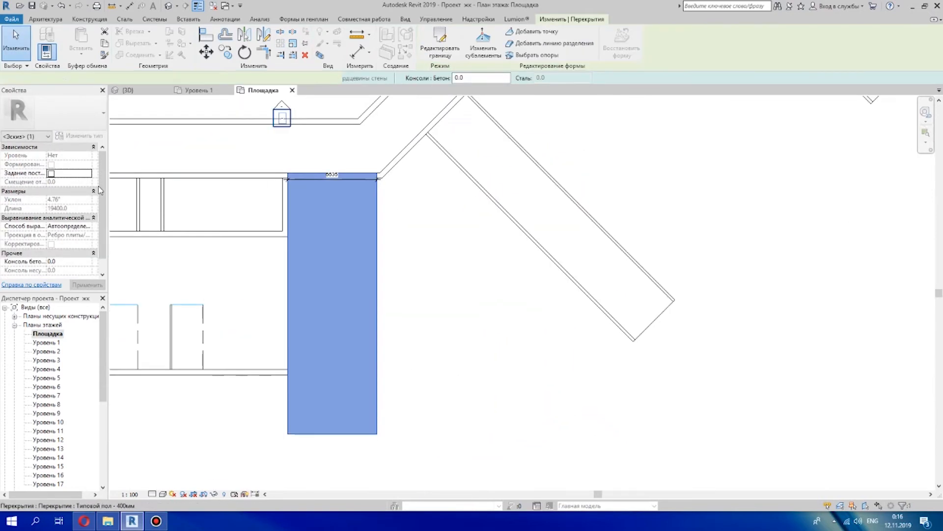
scroll(373, 172, "up", 3)
left_click(455, 193)
Create a horizontal path floor running outward from the site edging below the vertical parking area and open its level offset for editing
scroll(396, 217, "down", 4)
mouse_move(396, 217)
middle_mouse_down()
mouse_move(658, 269)
mouse_move(489, 433)
middle_mouse_up()
left_click(261, 37)
scroll(394, 261, "up", 2)
scroll(592, 322, "down", 1)
middle_click_drag(632, 330, 623, 273)
left_click(624, 270)
scroll(434, 275, "up", 3)
left_click_drag(542, 269, 374, 261)
scroll(545, 263, "up", 4)
scroll(236, 264, "up", 2)
scroll(560, 270, "down", 8)
scroll(466, 183, "up", 3)
scroll(439, 266, "down", 3)
left_click(429, 52)
left_click(82, 165)
key("Escape")
Start a new edging floor and sketch a narrow rectangle along the outer long side of the vertical path
scroll(492, 246, "down", 3)
middle_click_drag(442, 295, 621, 182)
left_click(259, 37)
left_click(538, 33)
scroll(570, 314, "up", 5)
middle_click_drag(609, 235, 550, 388)
scroll(553, 238, "up", 2)
left_click(552, 238)
scroll(562, 253, "up", 2)
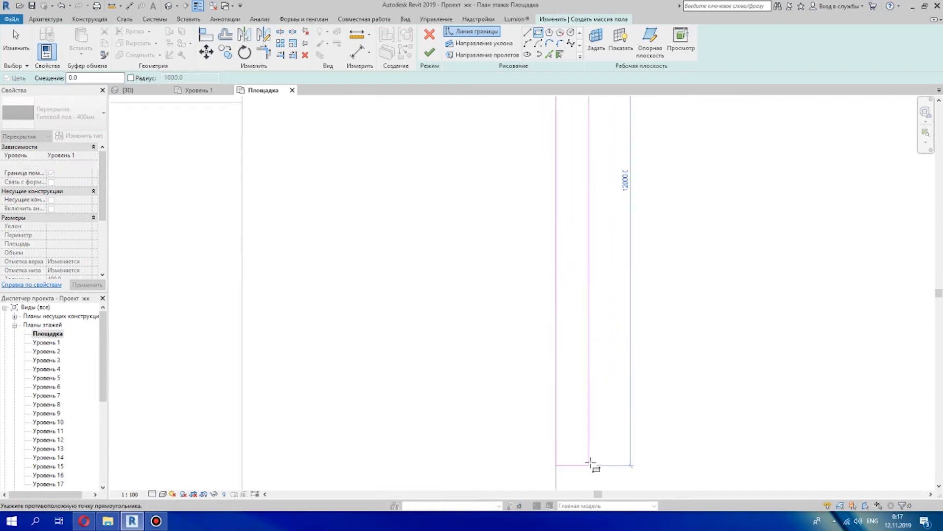
left_click(506, 418)
Adjust the edging outline's ends to meet the site edging and the path's end, and finish the floor
scroll(507, 416, "down", 3)
middle_click_drag(585, 236, 522, 516)
scroll(417, 235, "up", 3)
key("Escape")
scroll(443, 388, "up", 3)
left_click_drag(466, 334, 452, 324)
scroll(481, 295, "down", 5)
middle_click_drag(563, 350, 525, 249)
left_click(429, 52)
scroll(435, 153, "up", 6)
scroll(569, 224, "down", 9)
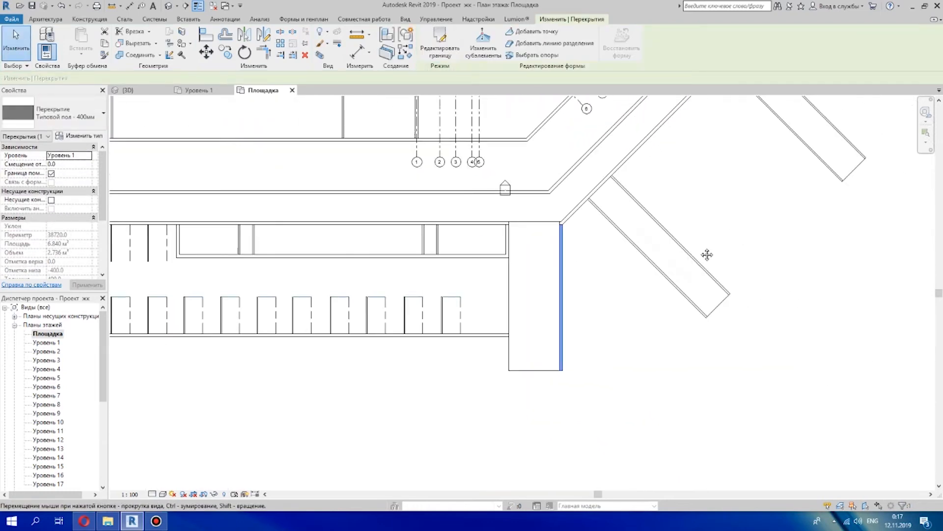
Start another edging floor and sketch a narrow rectangle along the lower long side of the horizontal path
middle_click_drag(718, 162, 412, 473)
left_click(53, 20)
left_click(265, 38)
left_click(539, 33)
scroll(472, 326, "up", 5)
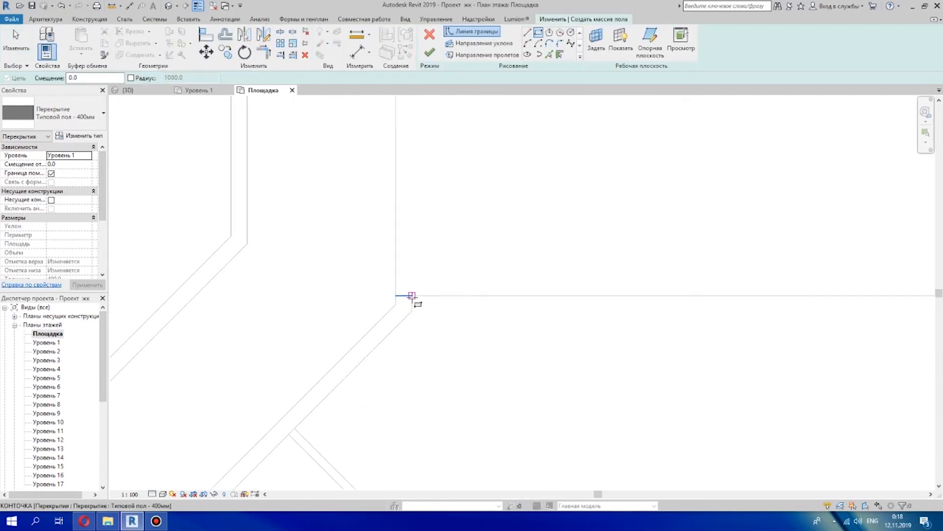
left_click(411, 297)
middle_click_drag(870, 318, 288, 347)
left_click(698, 346)
scroll(696, 346, "down", 5)
middle_click_drag(441, 311, 615, 309)
Adjust the horizontal outline's end where it meets the diagonal site edging and finish the edging floor
scroll(702, 350, "up", 8)
key("Escape")
mouse_move(472, 291)
left_mouse_down()
mouse_move(467, 278)
mouse_move(502, 275)
left_mouse_up()
scroll(445, 277, "up", 4)
left_click(521, 295)
scroll(540, 256, "down", 2)
scroll(407, 270, "up", 6)
left_click_drag(396, 257, 394, 249)
left_click(450, 292)
scroll(451, 293, "down", 5)
left_click(429, 52)
Examine the whole site plan and the 3D model with the new paths and edging
scroll(606, 351, "down", 12)
scroll(584, 373, "up", 1)
middle_click_drag(598, 438, 643, 439)
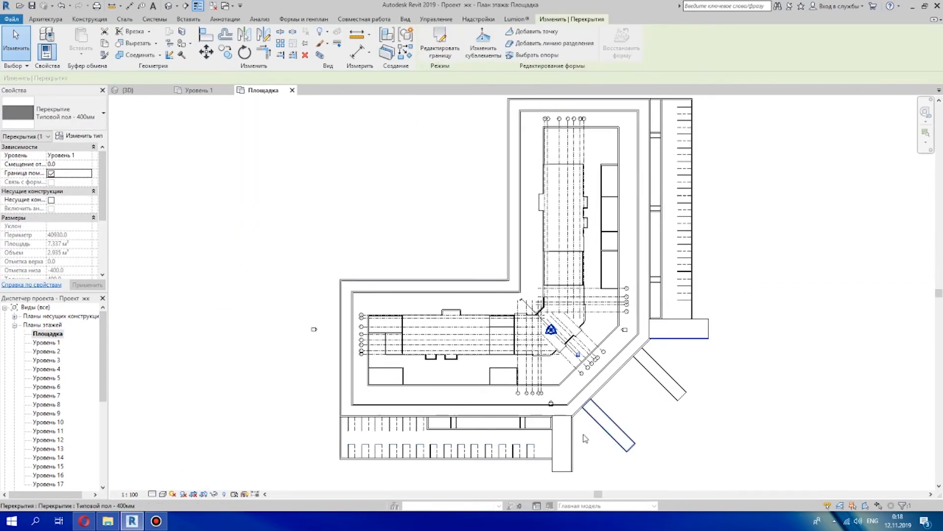
scroll(667, 360, "down", 2)
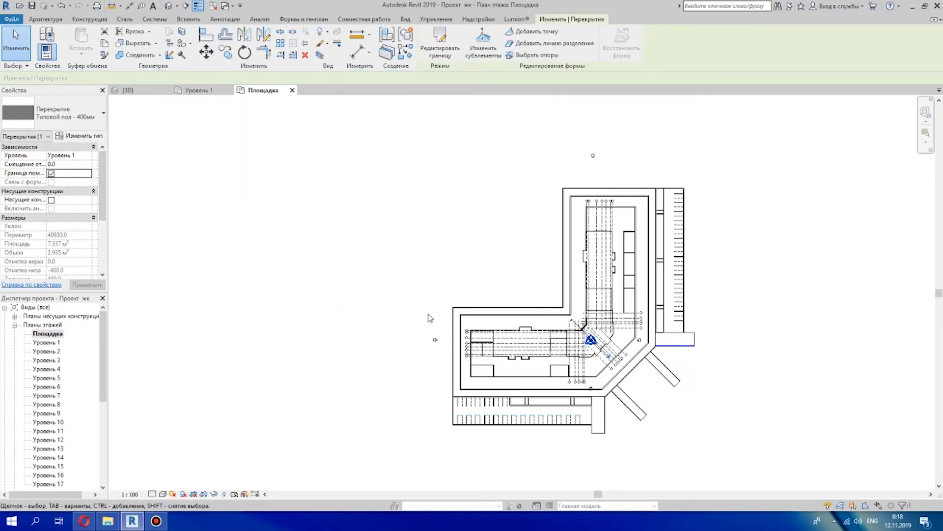
scroll(554, 330, "up", 3)
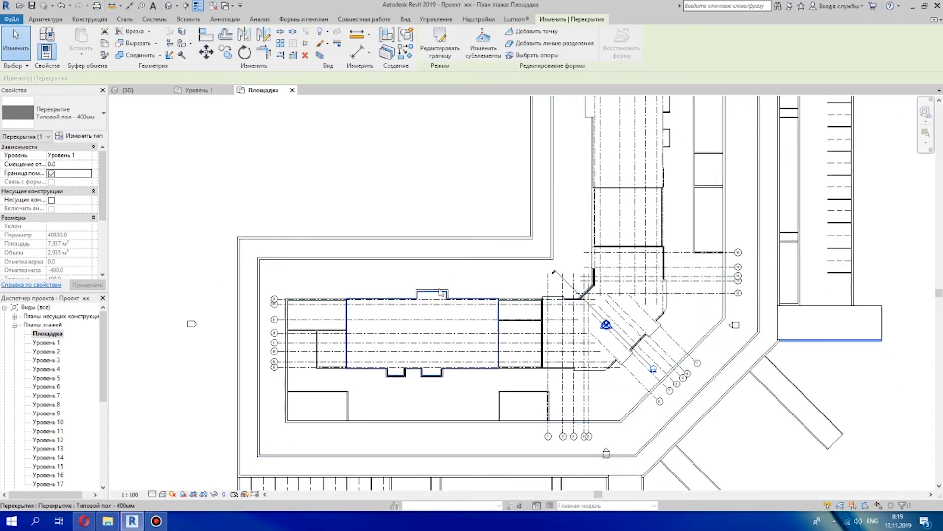
left_click(129, 90)
scroll(439, 393, "up", 2)
middle_click_drag(440, 392, 473, 292, "shift")
scroll(654, 237, "up", 3)
scroll(654, 236, "down", 4)
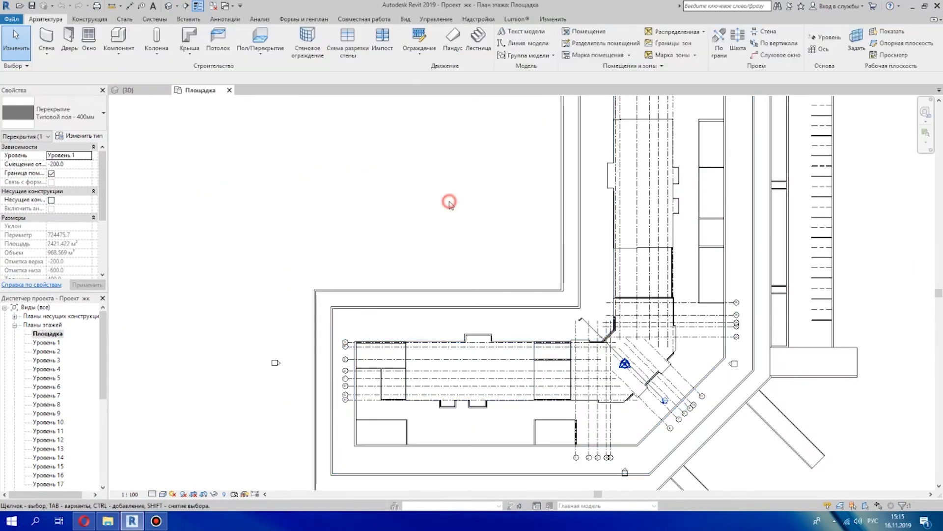
Edit the boundary of the floor around the building, moving its horizontal and vertical courtyard edges closer to the building, and finish it
left_click(533, 297)
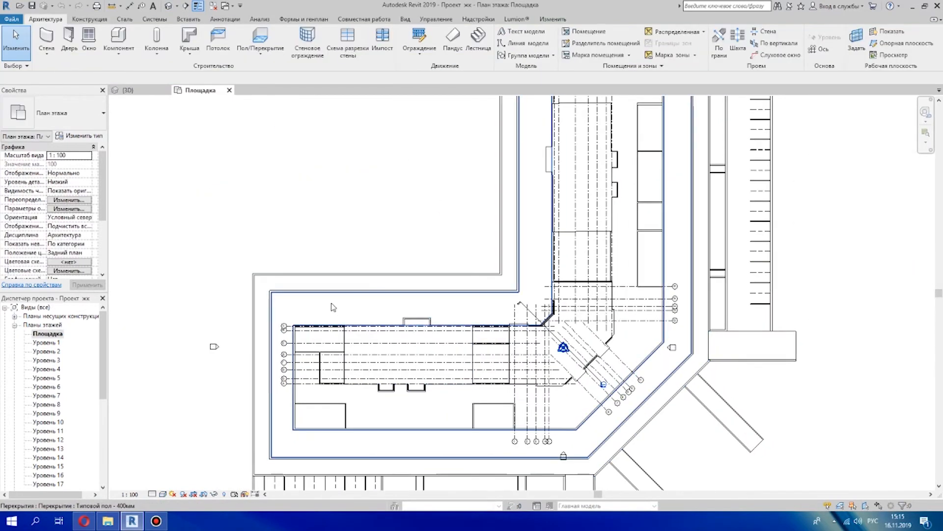
double_click(533, 297)
left_click(488, 289)
scroll(486, 295, "up", 2)
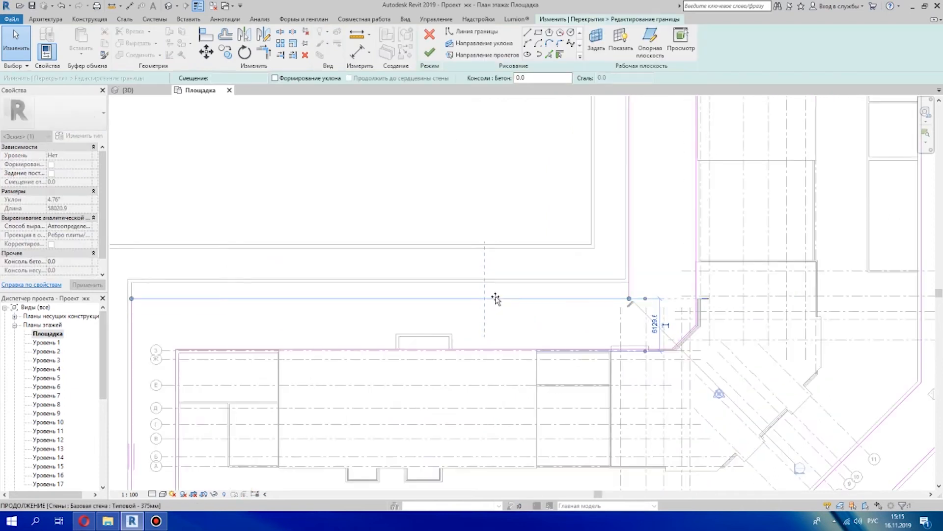
left_click_drag(480, 315, 480, 308)
left_click(649, 235)
left_click_drag(649, 235, 657, 234)
scroll(698, 223, "down", 3)
middle_click_drag(698, 223, 642, 225)
scroll(642, 225, "up", 1)
scroll(552, 264, "down", 3)
left_click(430, 52)
Reopen the floor's boundary and split its horizontal courtyard edge at both sides of the stretch facing the entrance porch
scroll(565, 271, "down", 1)
left_click(446, 53)
scroll(511, 294, "up", 5)
scroll(465, 217, "down", 3)
left_click(457, 227)
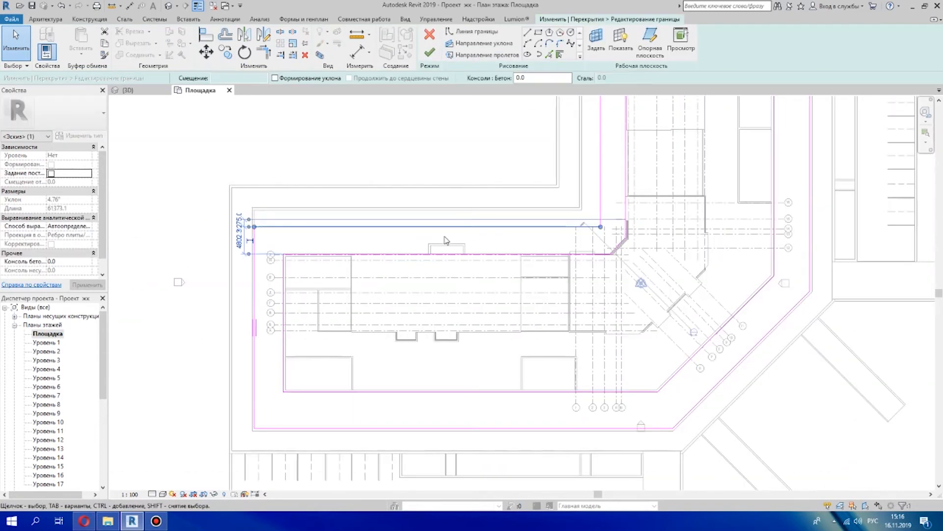
left_click(282, 34)
scroll(445, 228, "up", 3)
left_click(517, 230)
scroll(597, 225, "down", 2)
middle_click_drag(830, 179, 700, 268)
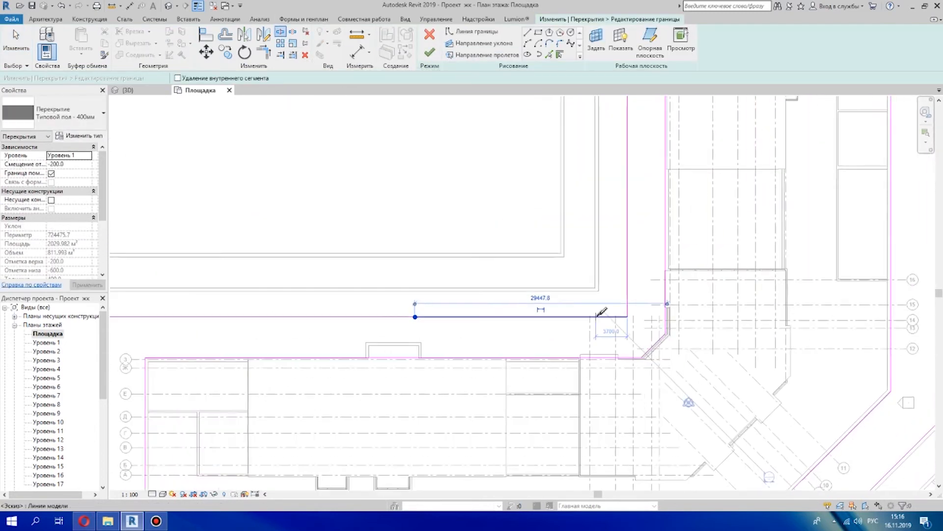
scroll(596, 316, "up", 2)
left_click(596, 317)
Split the vertical courtyard edge opposite the other wing's porch and remove the separated stretch facing the horizontal wing's porch
scroll(667, 126, "down", 3)
middle_click_drag(666, 126, 622, 293)
scroll(622, 293, "up", 3)
left_click(597, 297)
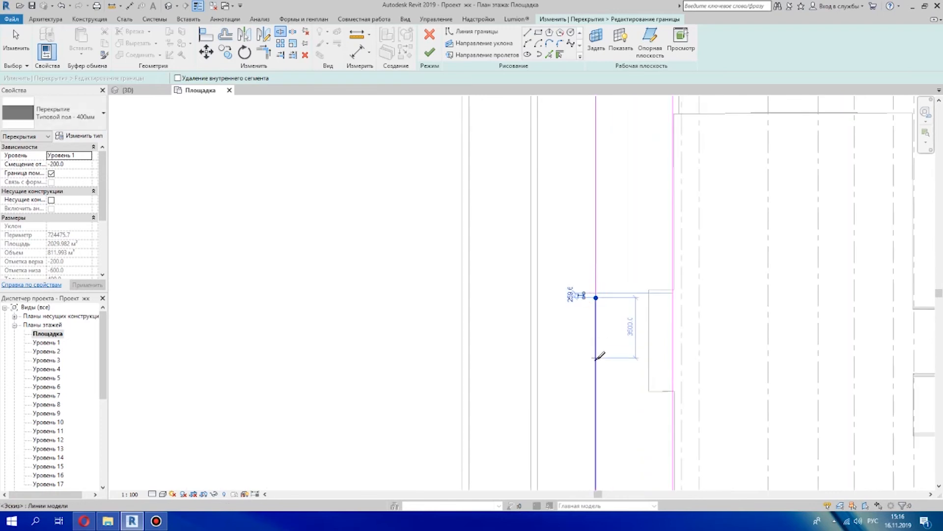
left_click(596, 387)
scroll(659, 149, "down", 4)
key("Escape")
middle_click_drag(463, 435, 360, 219)
scroll(360, 220, "up", 2)
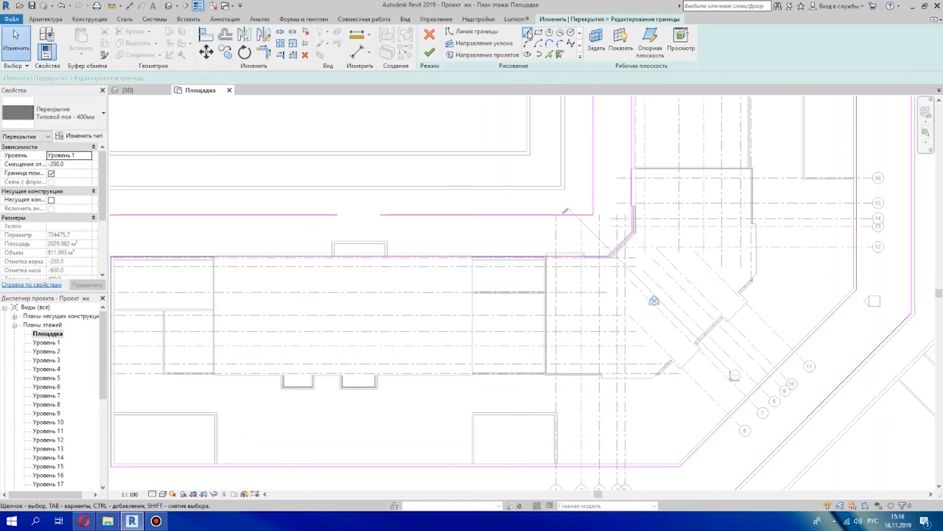
Draw boundary lines for a 5000 mm wide entrance passage about 7760 mm long, from the horizontal wing's wall to the courtyard edging
left_click(527, 33)
scroll(328, 228, "up", 3)
left_click(353, 302)
key("Escape")
left_click(467, 126)
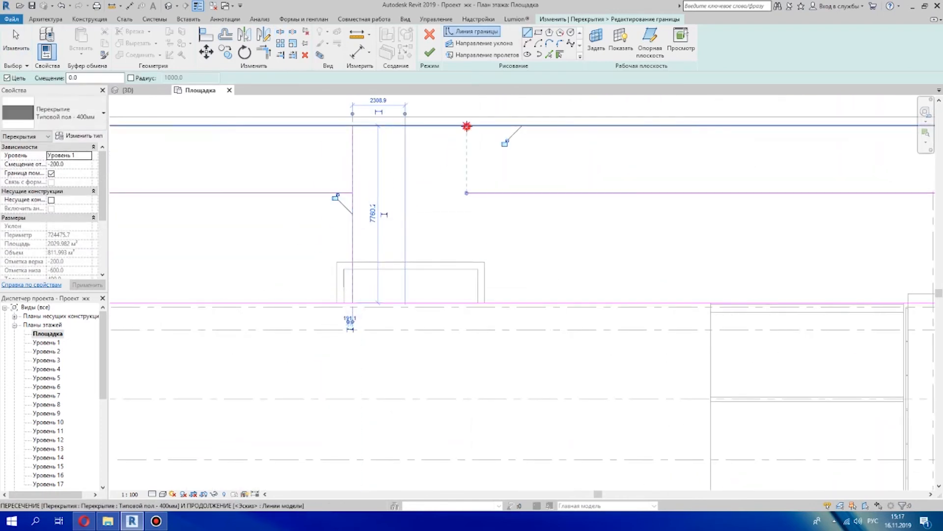
scroll(374, 226, "up", 1)
middle_click_drag(374, 226, 373, 262)
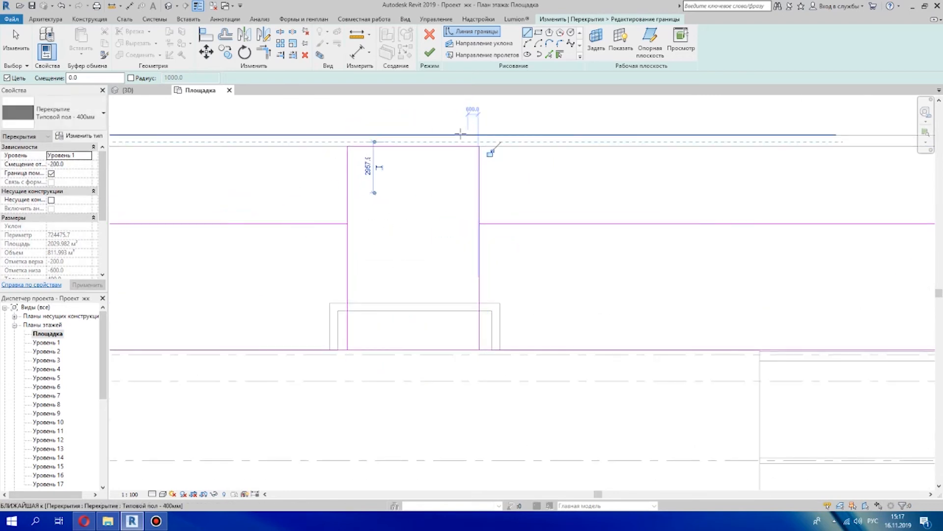
scroll(461, 133, "down", 3)
key("Escape")
key("Escape")
Split the boundary line along the building wall at the passage sides and clear the stretch across the passage
left_click(280, 32)
scroll(423, 241, "up", 4)
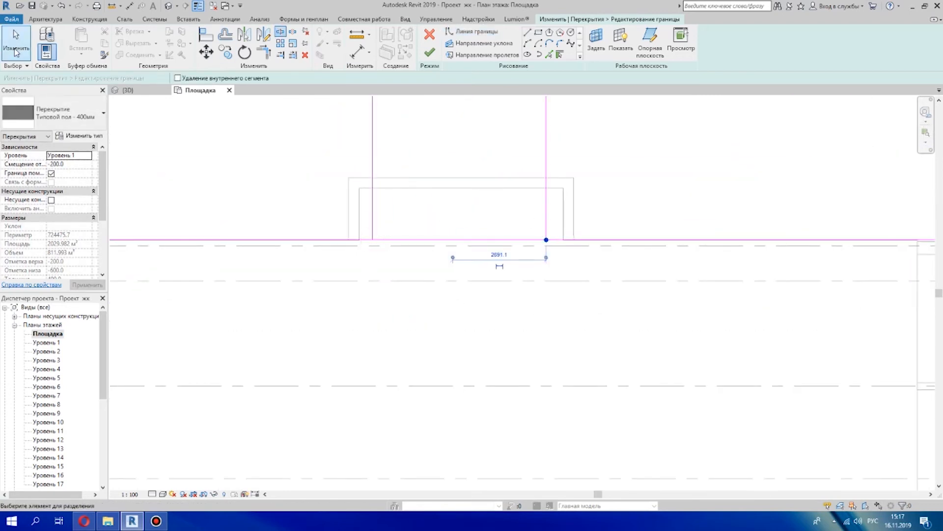
left_click(16, 49)
scroll(382, 235, "down", 4)
scroll(355, 225, "up", 2)
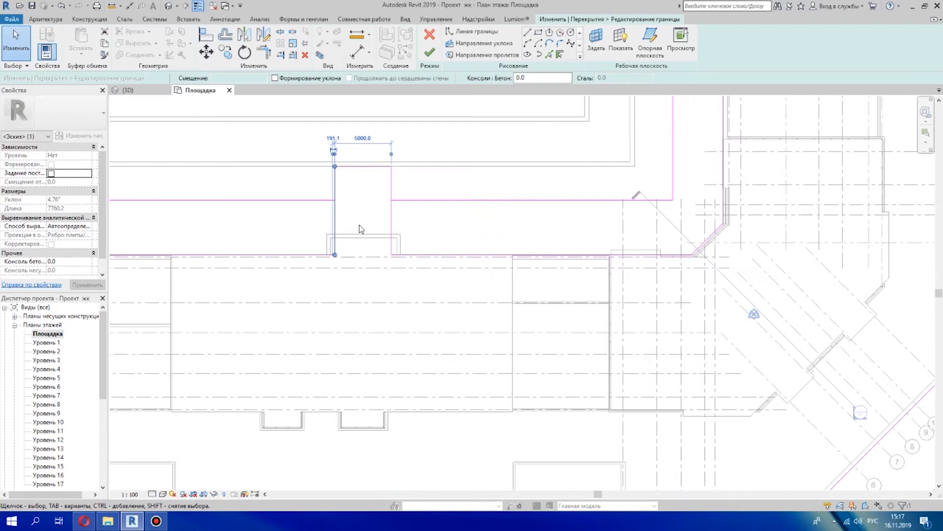
Shorten both side lines of the horizontal wing's entrance passage so they end at the path's courtyard-side edge
scroll(477, 224, "down", 5)
left_click(430, 52)
left_click(889, 497)
scroll(484, 227, "up", 4)
left_click_drag(383, 242, 383, 194)
left_click(334, 221)
mouse_move(334, 241)
left_mouse_down()
mouse_move(345, 192)
mouse_move(334, 193)
left_mouse_up()
Redraw the floor's boundary line along the building wall across the horizontal wing's passage
left_click(528, 32)
left_click(383, 241)
left_click(334, 241)
scroll(547, 202, "down", 1)
left_click(15, 42)
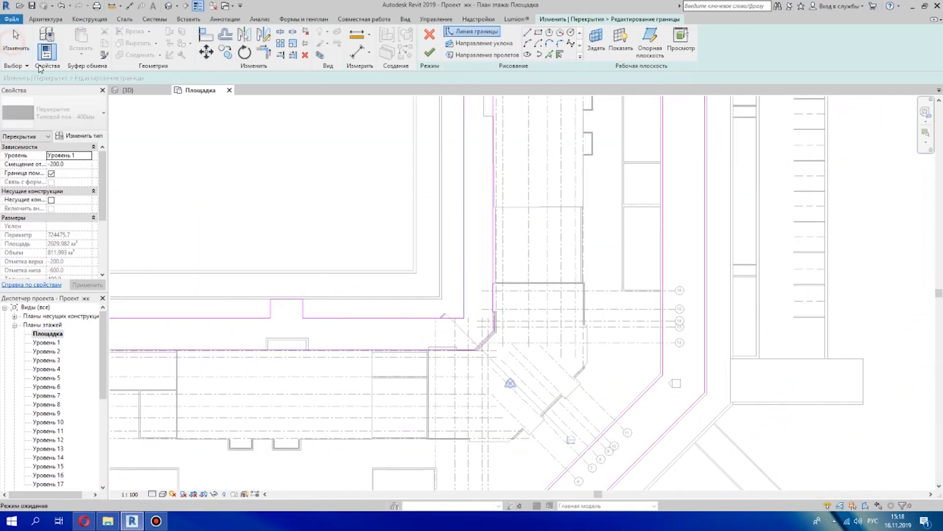
Draw boundary lines at the courtyard's inner corner, starting about 2958 mm long, to extend the path floor to the courtyard edging
left_click(526, 32)
scroll(466, 372, "up", 3)
left_click(441, 298)
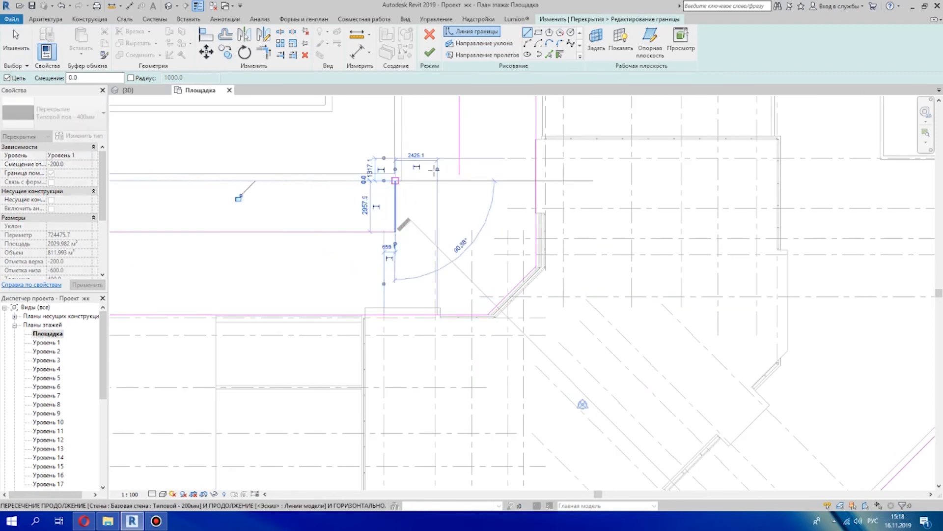
left_click(401, 173)
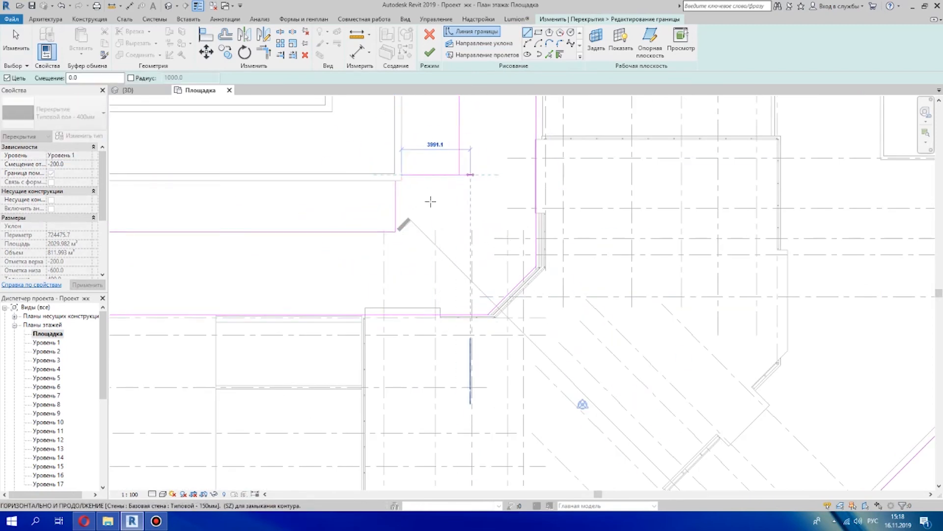
scroll(405, 213, "down", 1)
scroll(412, 174, "up", 4)
left_click(382, 222)
left_click(369, 221)
scroll(452, 208, "down", 2)
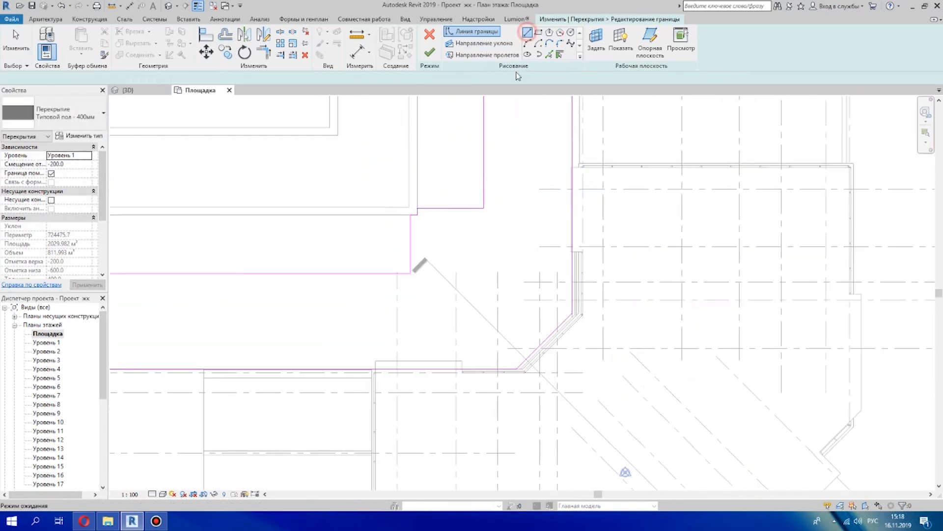
Draw the passage boundary from the path to the courtyard edging opposite the vertical wing's porch and finish the floor sketch
scroll(620, 237, "down", 3)
middle_click_drag(605, 276, 595, 255)
scroll(505, 227, "down", 1)
middle_click_drag(596, 103, 550, 361)
scroll(479, 231, "up", 1)
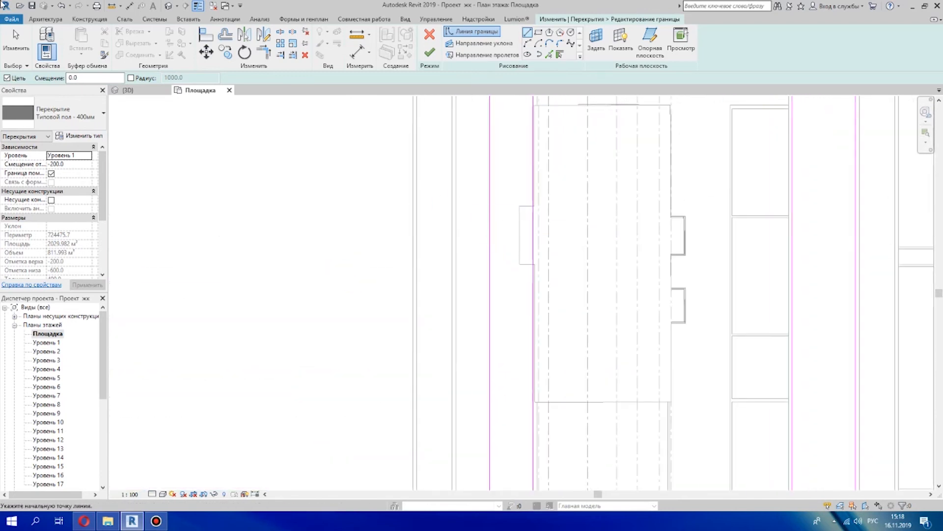
left_click(456, 261)
key("Escape")
scroll(460, 249, "up", 2)
key("Escape")
left_click(453, 266)
left_click_drag(453, 271, 453, 269)
left_click(511, 269)
scroll(562, 243, "down", 4)
left_click(430, 52)
scroll(565, 142, "down", 3)
key("Escape")
Examine the courtyard path and its new passages in the 3D view, then return to the site plan
left_click(128, 90)
mouse_move(520, 207)
middle_mouse_down("shift")
mouse_move(568, 151)
mouse_move(612, 194)
middle_mouse_up("shift")
middle_click_drag(845, 256, 607, 239)
middle_click_drag(607, 238, 562, 211, "shift")
scroll(272, 251, "up", 3)
scroll(272, 251, "down", 2)
middle_click_drag(271, 251, 345, 297)
left_click(199, 89)
Open the courtyard edging's boundary and interrupt it at the horizontal wing's passage, capping both sides with short lines across the edging
scroll(457, 249, "up", 3)
scroll(366, 300, "up", 3)
left_click(387, 271)
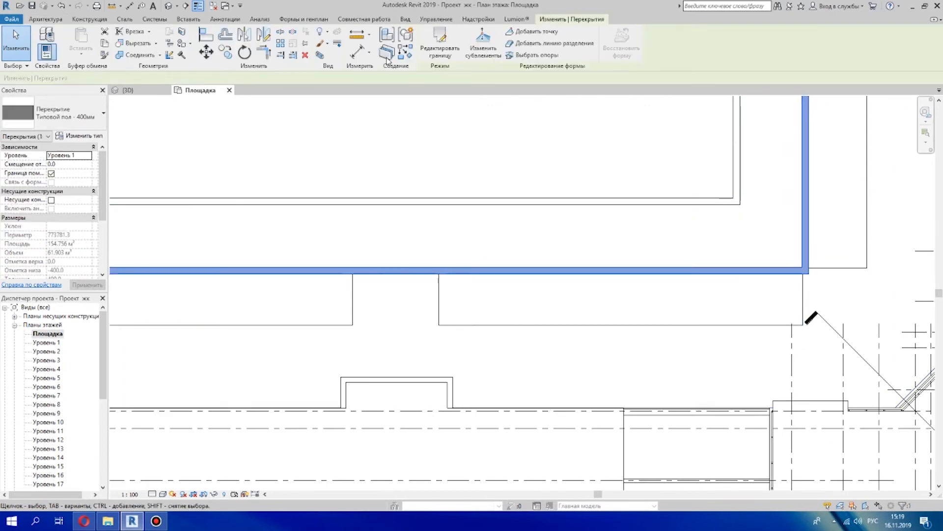
left_click(440, 48)
key("s")
key("l")
scroll(358, 257, "up", 3)
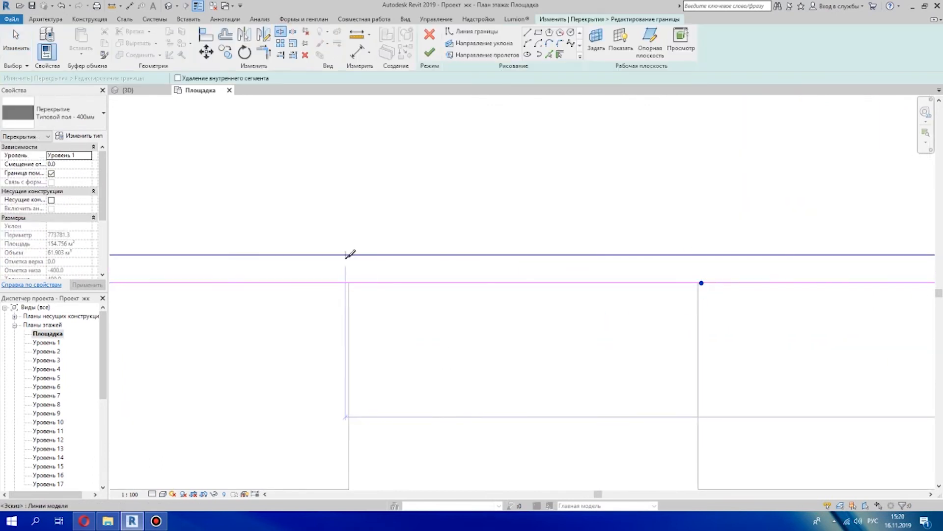
left_click(527, 32)
left_click(345, 282)
left_click(346, 254)
left_click(701, 283)
left_click(701, 254)
Split the courtyard edging's boundary at the passage in the courtyard's inner corner
scroll(570, 287, "down", 6)
middle_click_drag(570, 288, 198, 278)
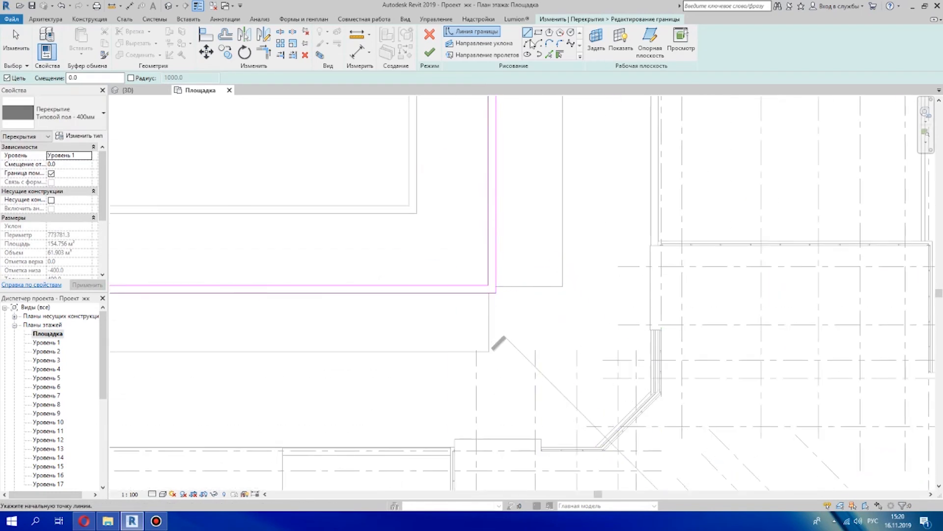
key("s")
key("l")
scroll(501, 280, "down", 3)
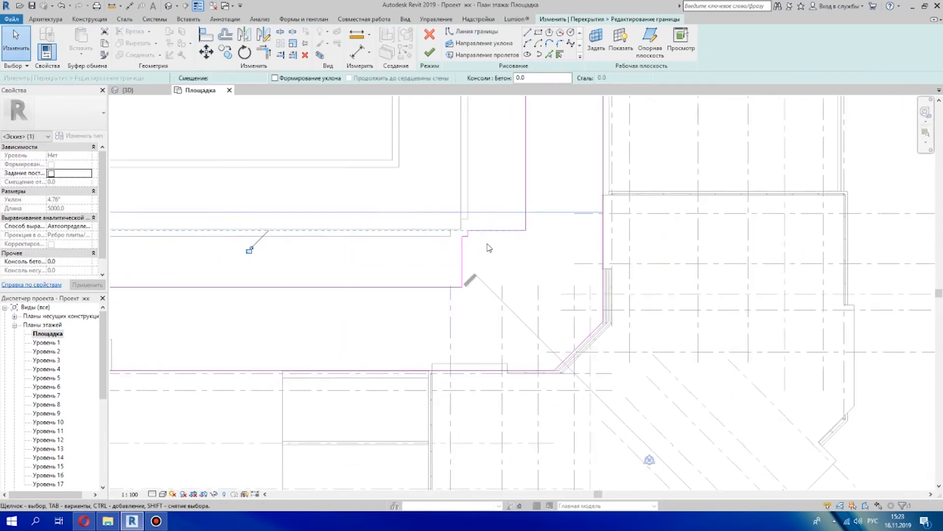
Pull the path floor's boundary at the inner corner and the vertical wing's passage to the edging gaps, and finish the sketch
left_click_drag(413, 237, 410, 237)
left_click_drag(464, 216, 401, 215)
scroll(463, 191, "up", 3)
left_click_drag(462, 193, 461, 196)
scroll(587, 203, "down", 5)
middle_click_drag(589, 130, 511, 432)
scroll(511, 374, "up", 2)
left_click_drag(453, 318, 444, 318)
scroll(505, 287, "down", 3)
left_click(430, 52)
Reopen the path floor's boundary and fit the end of the horizontal wing's passage to the gap in the courtyard edging
scroll(590, 422, "down", 2)
middle_click_drag(590, 433, 621, 280)
middle_click_drag(419, 377, 267, 371)
scroll(268, 370, "up", 6)
left_click(439, 43)
scroll(491, 172, "down", 2)
middle_click_drag(364, 256, 444, 203)
mouse_move(426, 205)
left_mouse_down()
mouse_move(426, 194)
mouse_move(425, 202)
left_mouse_up()
scroll(620, 229, "down", 2)
scroll(422, 260, "up", 4)
mouse_move(500, 186)
left_mouse_down()
mouse_move(486, 186)
mouse_move(511, 183)
left_mouse_up()
Align the path floor's boundary with the edging ends at the courtyard's inner corner and finish the sketch
scroll(513, 183, "down", 5)
middle_click_drag(831, 146, 465, 268)
scroll(467, 266, "up", 4)
left_click_drag(349, 406, 353, 407)
scroll(351, 408, "up", 2)
left_click_drag(447, 288, 448, 296)
scroll(506, 282, "down", 6)
middle_click_drag(588, 138, 473, 277)
scroll(392, 310, "up", 5)
left_click(430, 53)
scroll(393, 312, "down", 3)
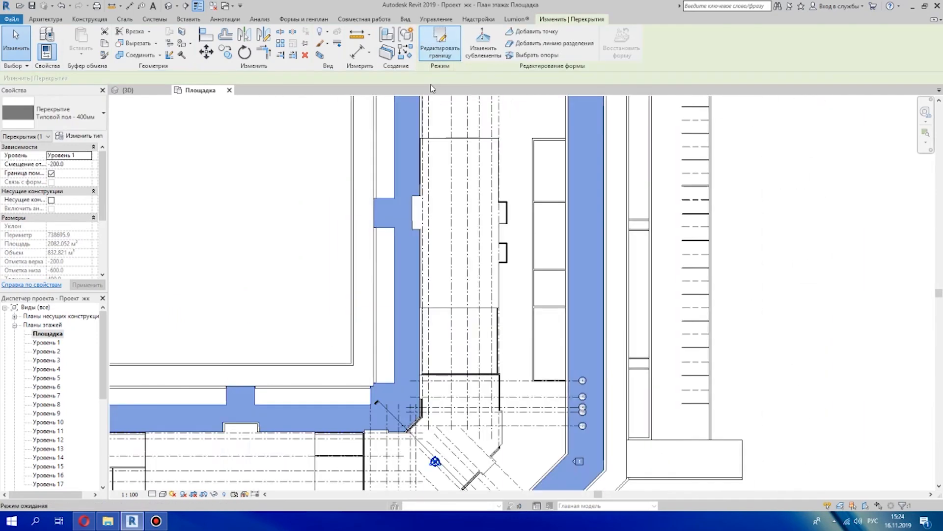
Check the corrected courtyard passages in 3D and return to the Площадка plan
left_click(128, 90)
scroll(554, 206, "down", 2)
scroll(573, 289, "up", 3)
scroll(573, 289, "down", 3)
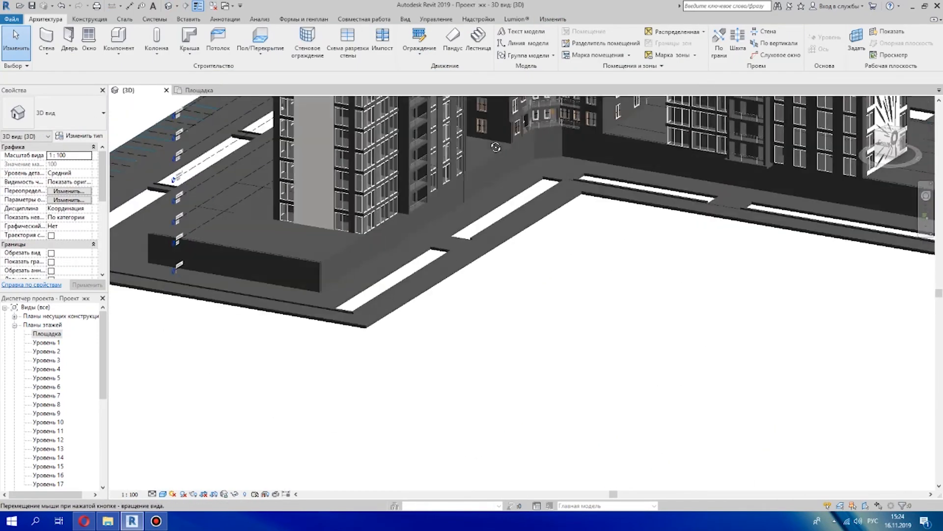
mouse_move(573, 289)
middle_mouse_down("shift")
mouse_move(611, 311)
mouse_move(566, 294)
middle_mouse_up("shift")
double_click(47, 334)
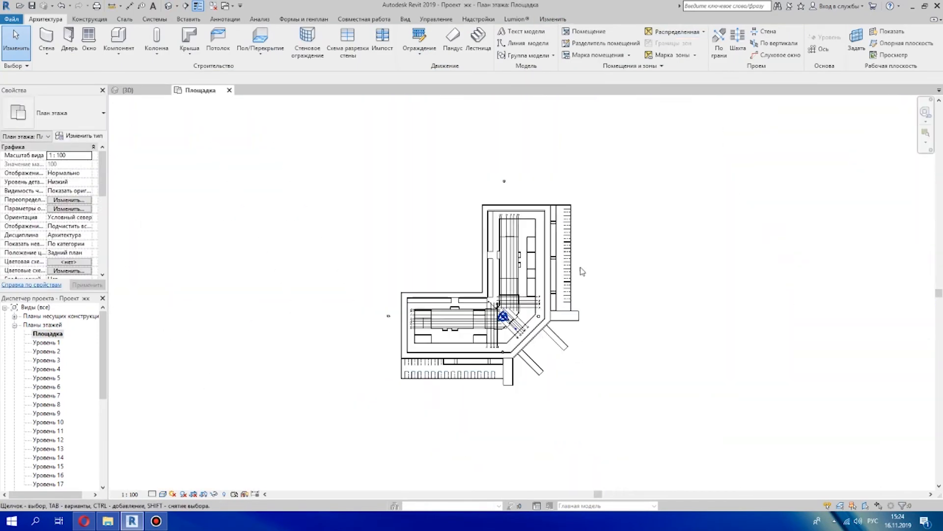
Sketch a new road floor's inner edge from the straight walkway's end past the parking area, and up along the courtyard's open side
scroll(467, 256, "down", 2)
key("ctrl+z")
left_click(527, 32)
scroll(407, 347, "up", 3)
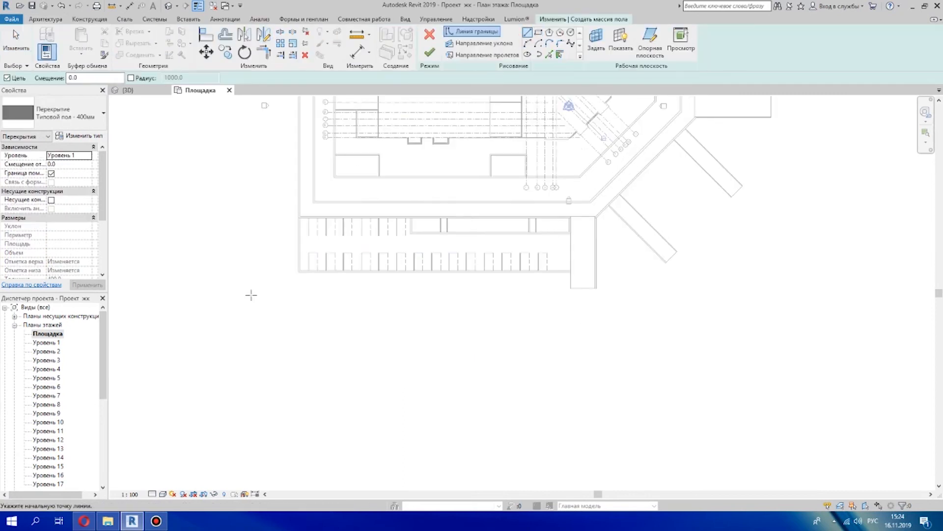
scroll(250, 292, "down", 1)
scroll(256, 158, "down", 2)
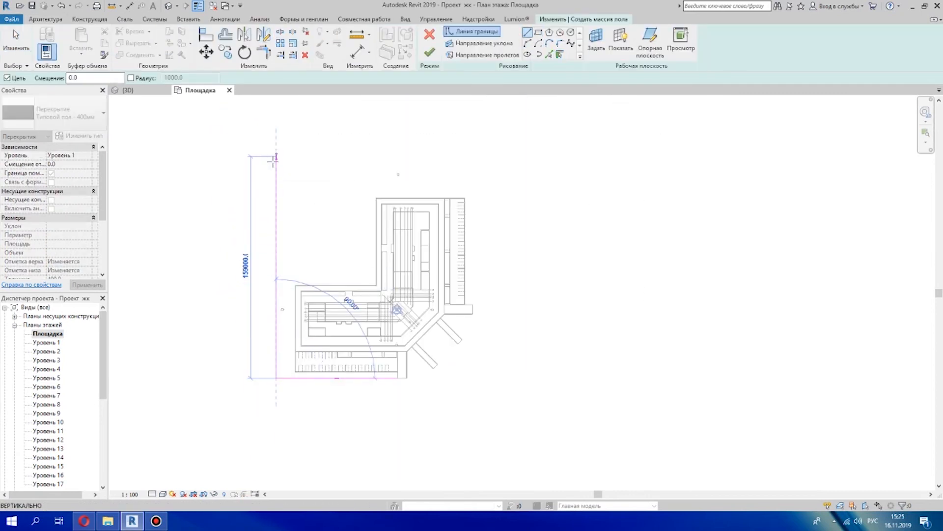
left_click(275, 168)
Draw the road's outer vertical and horizontal boundary lines parallel to the inner edge, ending level with the straight walkway's far side
scroll(253, 169, "up", 4)
scroll(266, 410, "down", 2)
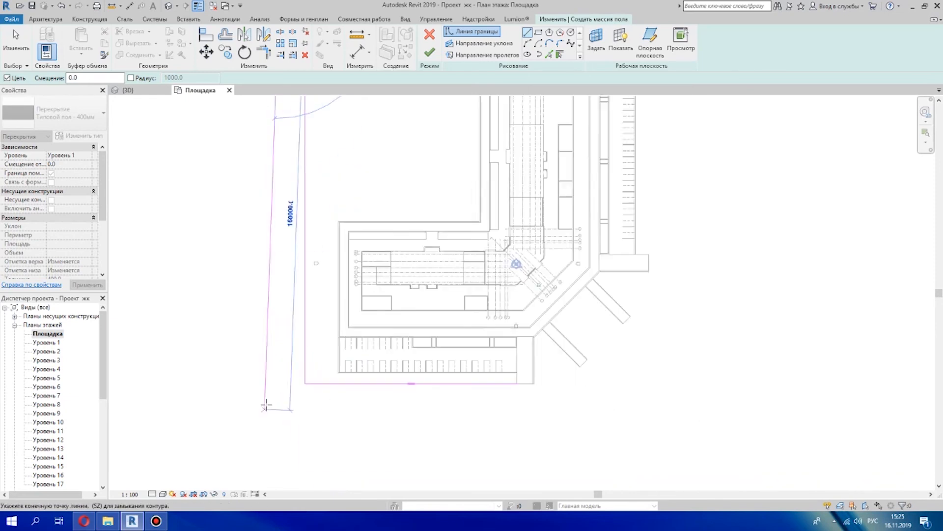
left_click(533, 415)
right_click(468, 337)
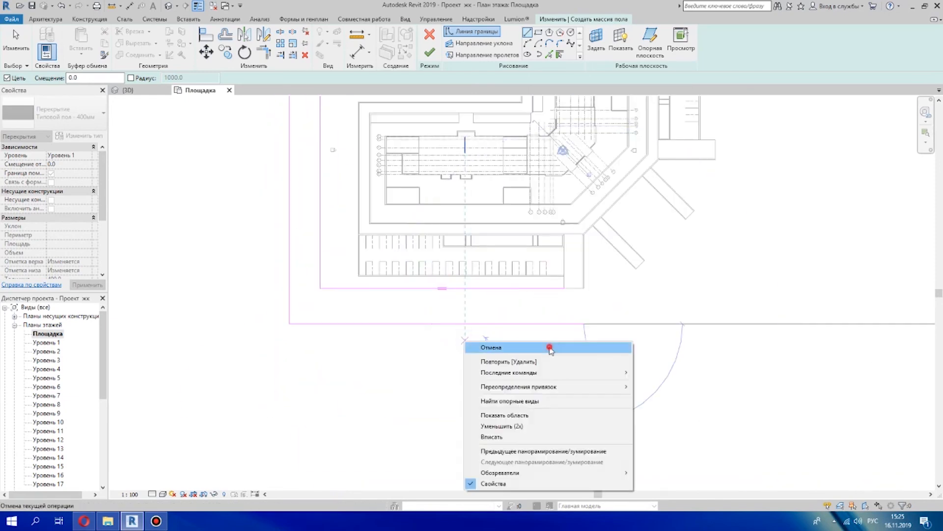
left_click(505, 349)
Dimension the road's width between its inner and outer horizontal boundary lines
key("d")
key("i")
scroll(342, 305, "up", 5)
left_click(341, 306)
key("Escape")
left_click(552, 162)
scroll(593, 269, "down", 2)
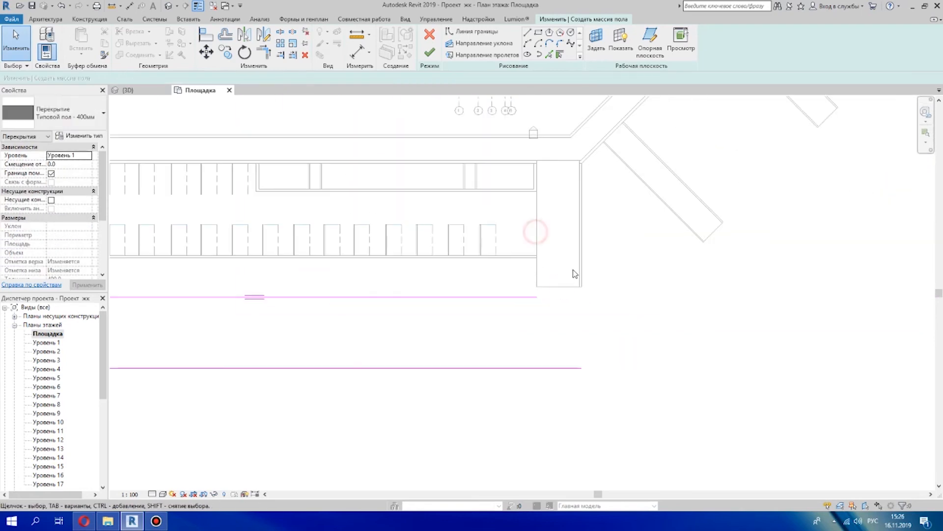
Extend the road's horizontal boundary lines beyond the slanted walkways and close the L-shaped outline
scroll(568, 247, "down", 3)
key("l")
key("i")
scroll(691, 231, "up", 4)
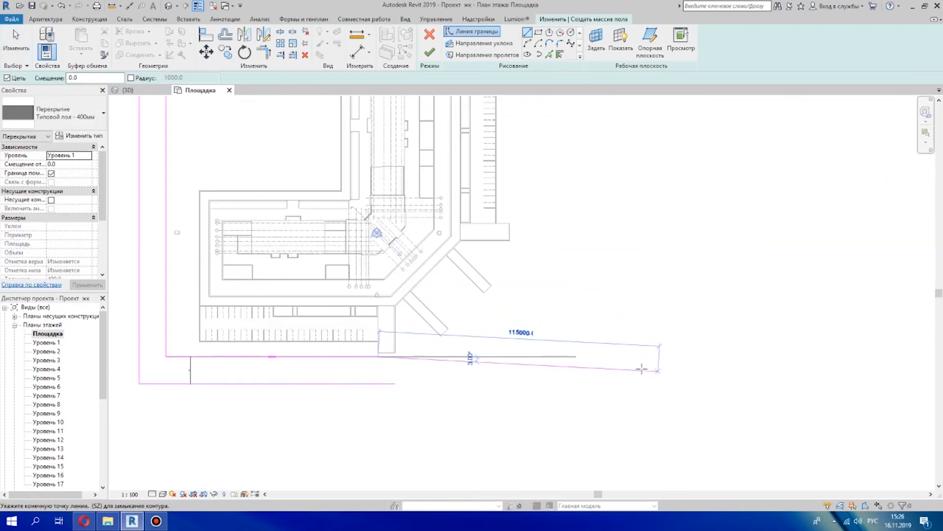
scroll(598, 353, "down", 3)
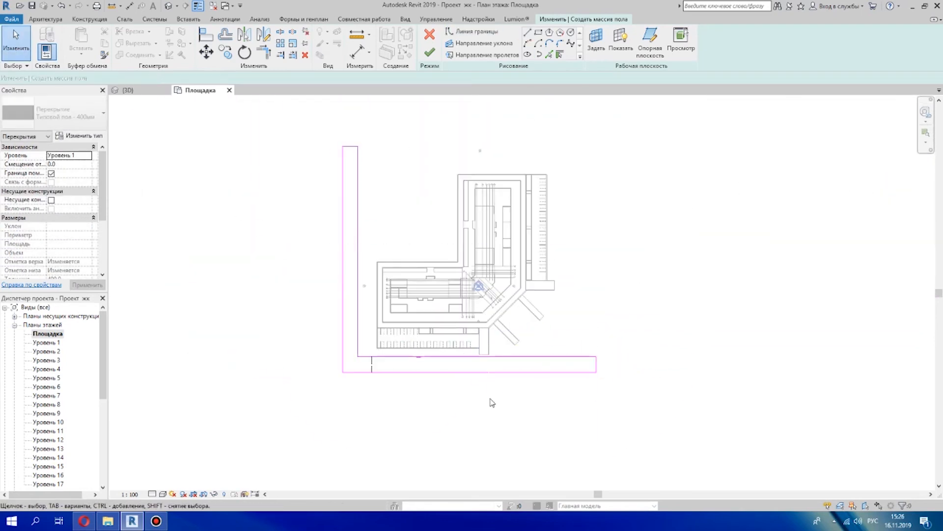
Extend the straight walkway's floor to the road edge and open the boundary of its side edging
scroll(489, 275, "up", 3)
left_click(488, 276)
scroll(526, 420, "down", 3)
left_click(437, 44)
scroll(524, 228, "up", 5)
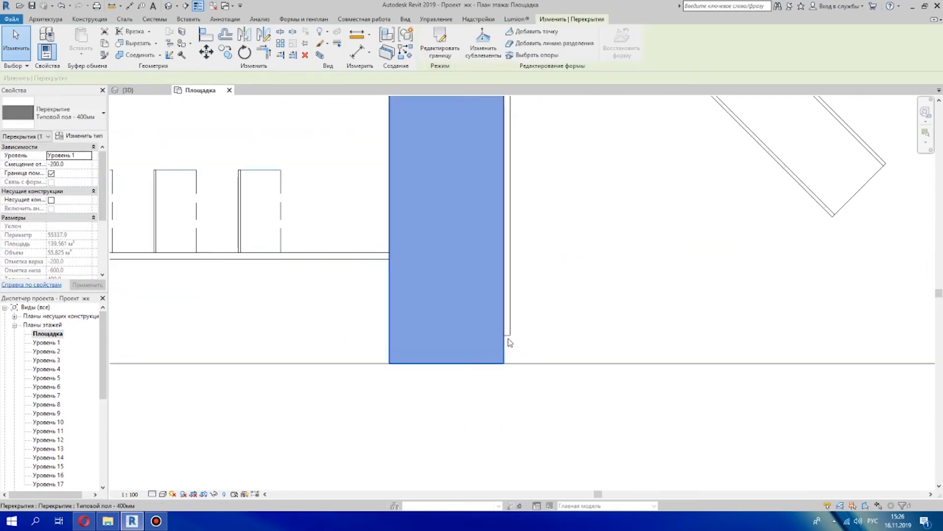
double_click(506, 342)
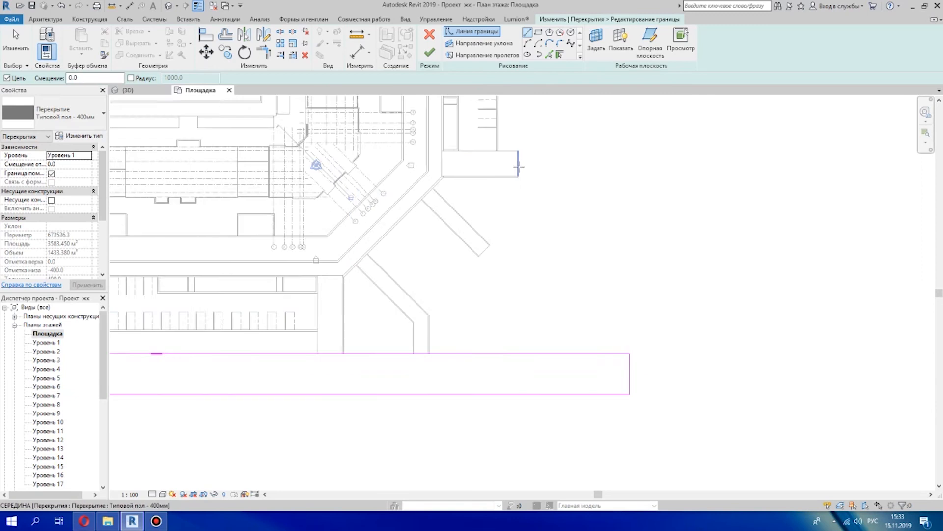
Add two vertical boundary lines 11000 mm apart to the road floor, forming an arm beside the vertical parking area
scroll(518, 167, "down", 2)
left_click(533, 263)
scroll(491, 282, "up", 3)
scroll(568, 395, "down", 2)
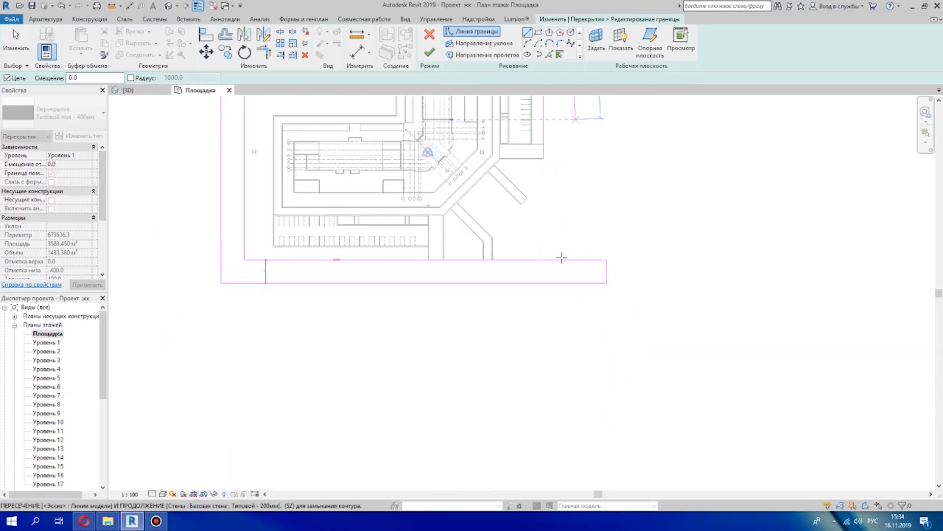
scroll(537, 458, "up", 3)
left_click(537, 458)
scroll(644, 417, "down", 3)
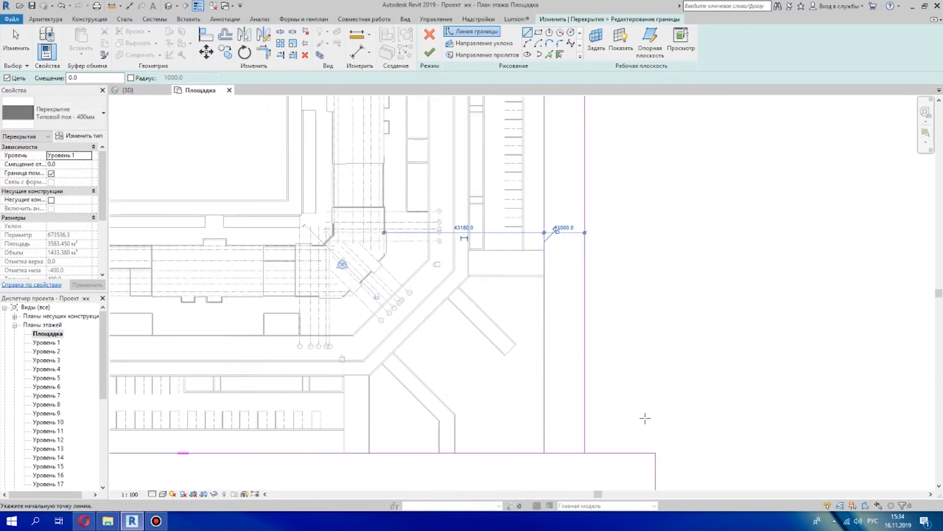
Cut the road's inner and outer horizontal boundary lines back to the corresponding lines of the new vertical arm
key("Escape")
key("Escape")
left_click_drag(636, 387, 635, 387)
scroll(666, 398, "down", 4)
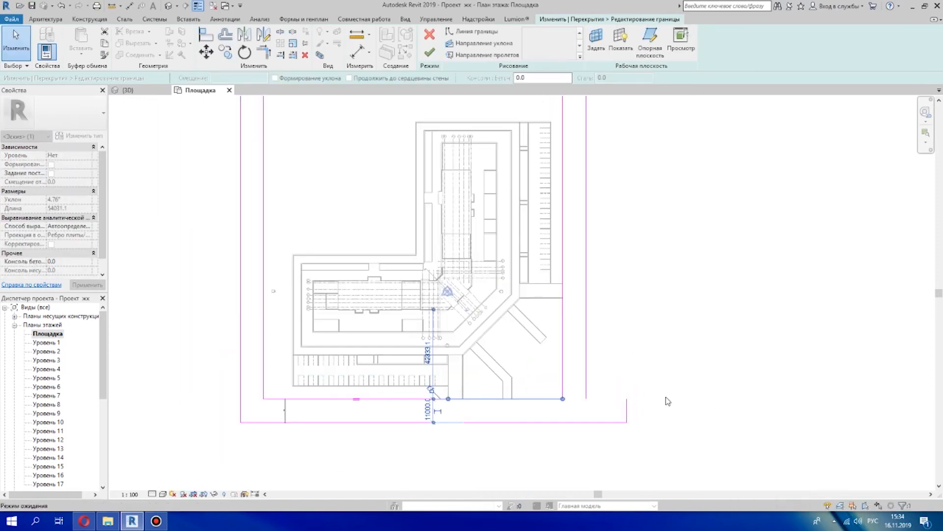
scroll(584, 413, "up", 3)
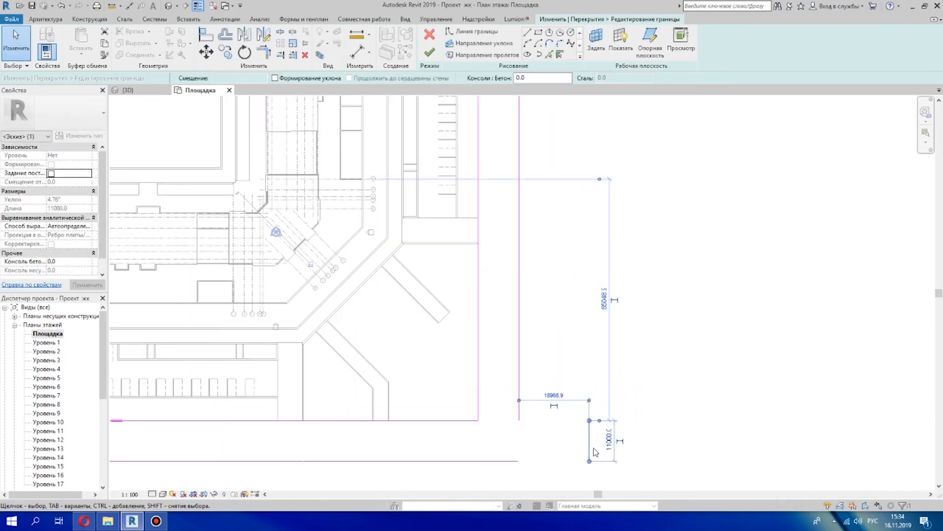
Close the road's outer corner by joining the vertical arm's outer line to the outer horizontal line, and finish the U-shaped floor
left_click(519, 420)
left_click(519, 461)
scroll(614, 410, "down", 3)
middle_click_drag(608, 387, 606, 320)
left_click(429, 52)
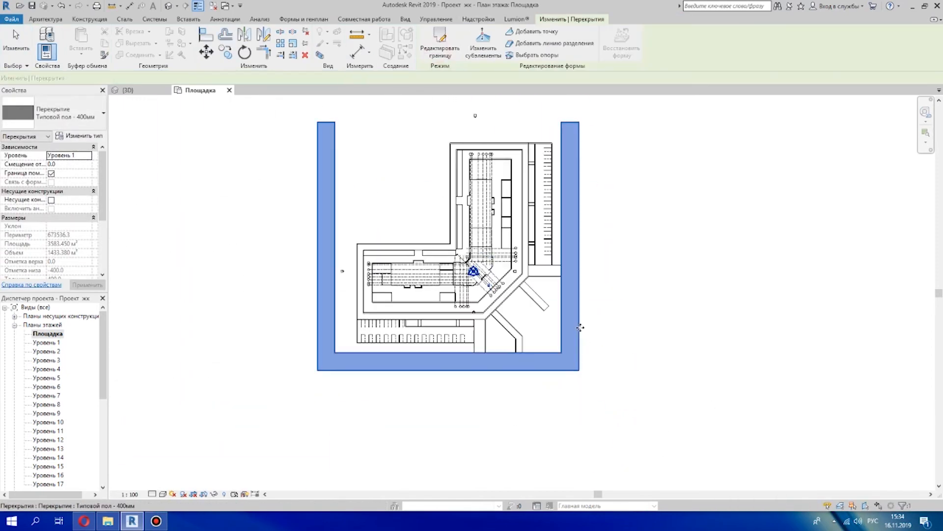
Extend the diagonal walkway's floor boundary with two horizontal lines to the vertical road arm, close it there, and delete the old slanted end line
scroll(575, 323, "up", 4)
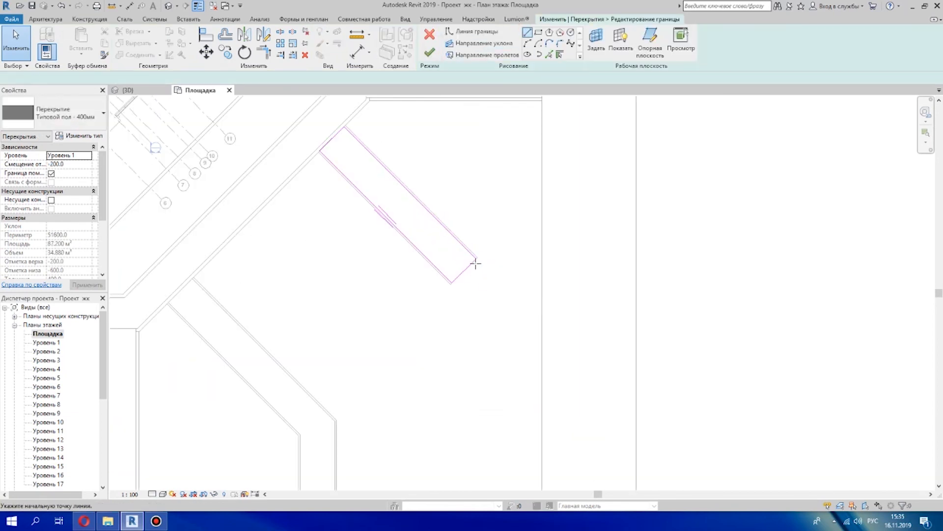
left_click(476, 259)
left_click(542, 258)
key("Escape")
left_click(452, 283)
left_click(542, 283)
left_click(542, 258)
key("Escape")
key("Escape")
left_click(464, 270)
key("Delete")
Measure the width of the walkway's new horizontal section between its upper and lower boundary lines
left_click(357, 51)
left_click(505, 258)
left_click(506, 283)
scroll(506, 279, "up", 4)
left_click(14, 47)
Extend the walkway's lower edging around the bend with two parallel horizontal boundary lines and close the strip at the road edge
scroll(537, 320, "down", 2)
scroll(516, 200, "up", 3)
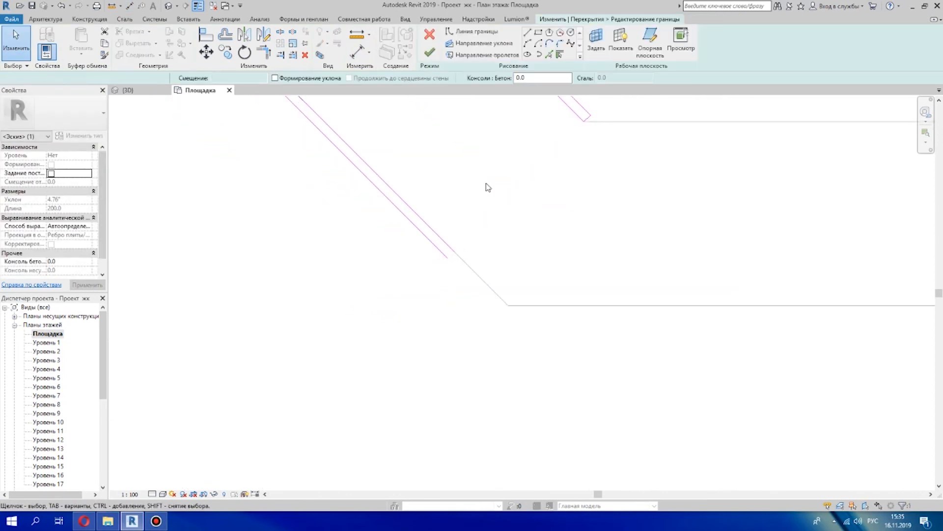
left_click(508, 305)
scroll(829, 344, "down", 2)
middle_click_drag(830, 345, 583, 364)
right_click(417, 344)
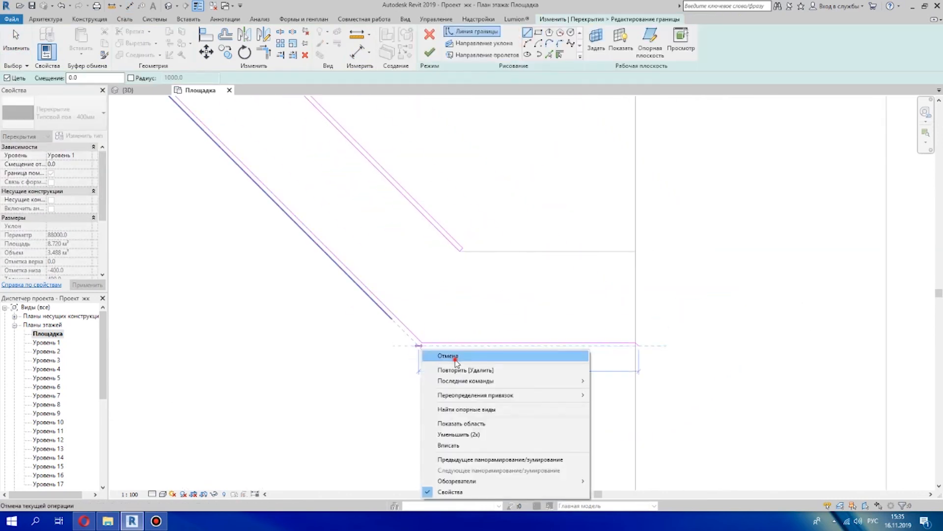
left_click(445, 357)
left_click(476, 344)
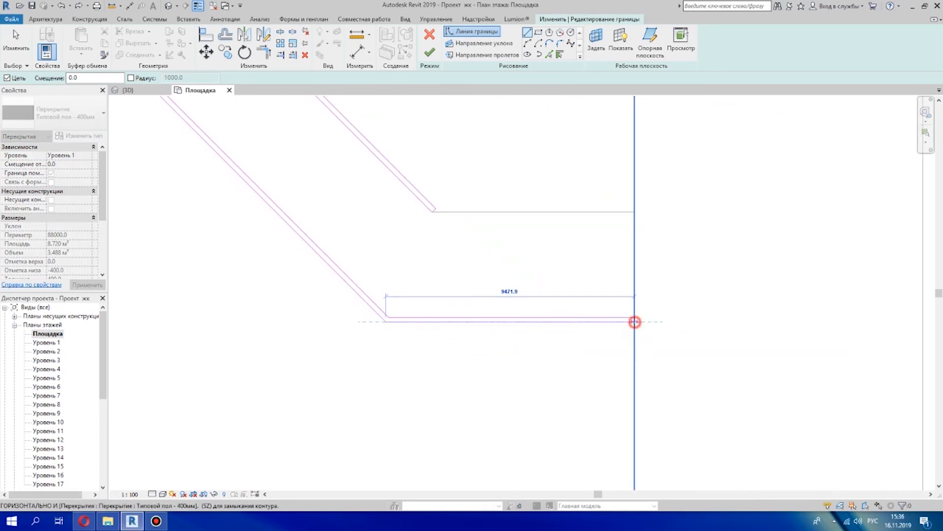
left_click(635, 299)
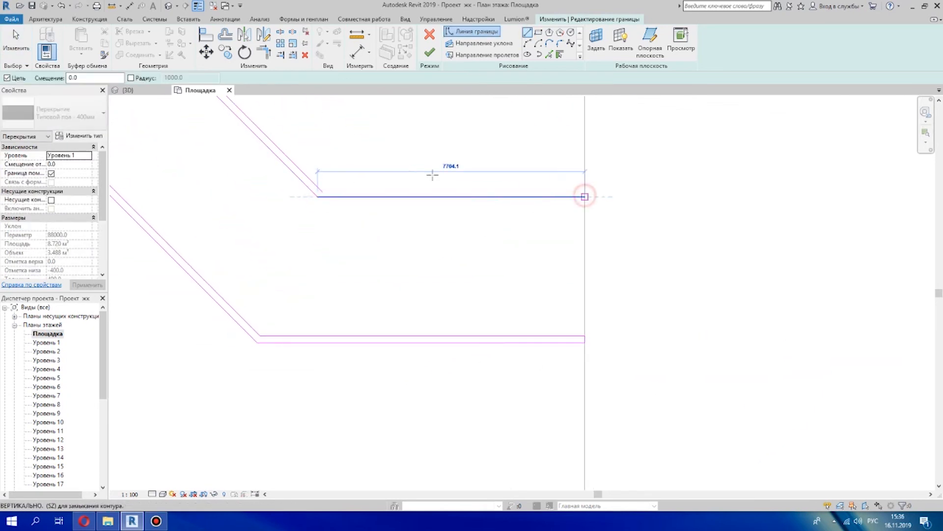
Extend the walkway's upper edging as a 200 mm wide strip to the road edge and finish the edging floor
left_click(585, 196)
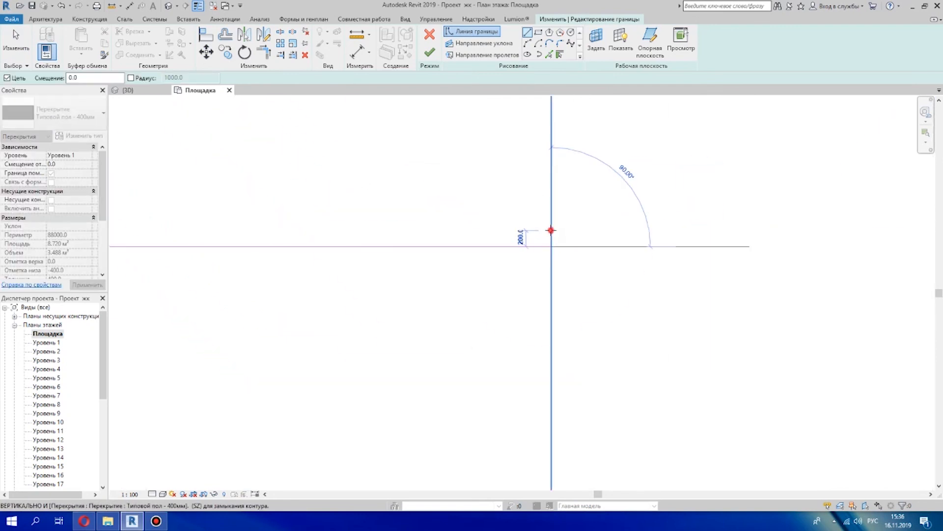
left_click(198, 274)
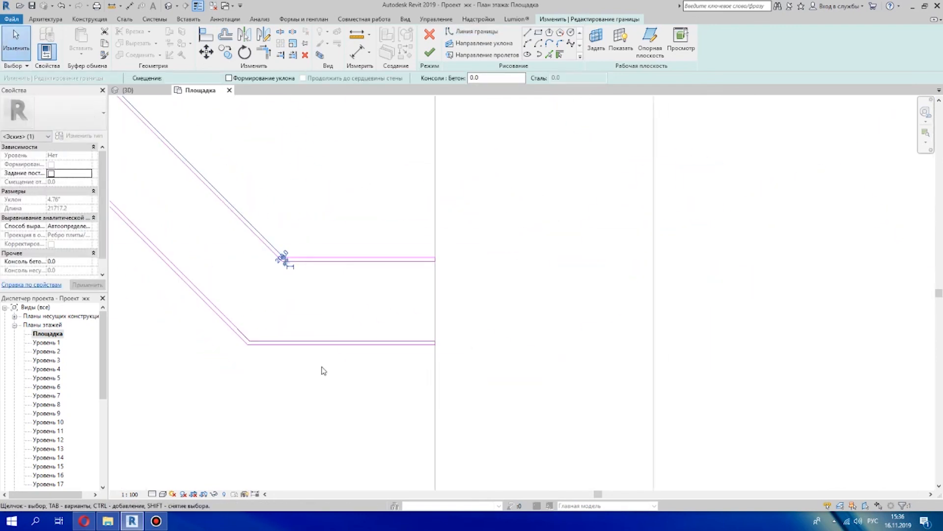
left_click(430, 53)
Examine the whole site in 3D from several sides, including the walkways' connections to the surrounding road
scroll(417, 262, "down", 6)
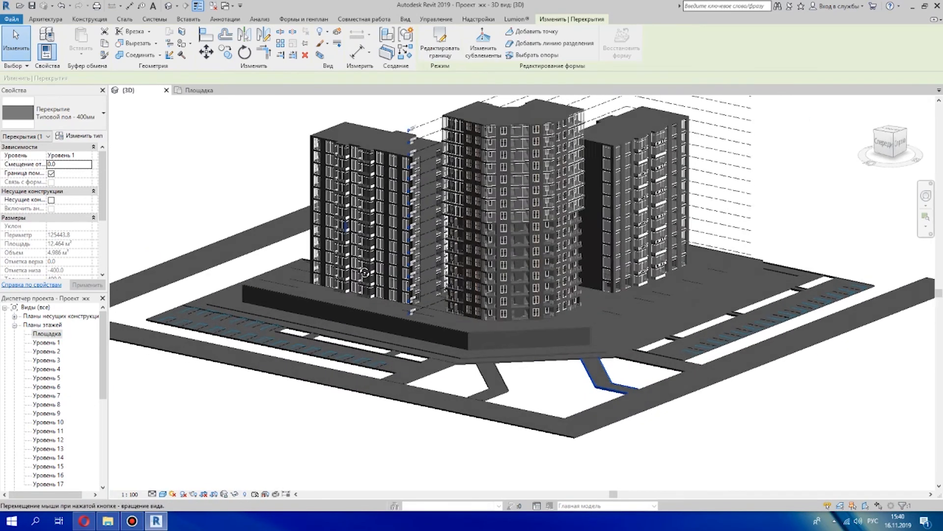
middle_click_drag(378, 297, 544, 346, "shift")
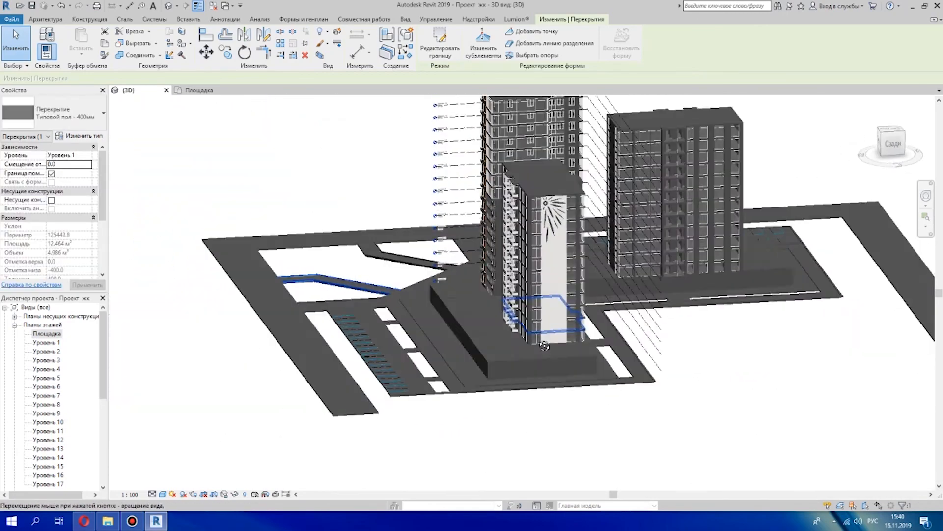
middle_click_drag(461, 292, 376, 298, "shift")
scroll(376, 298, "up", 5)
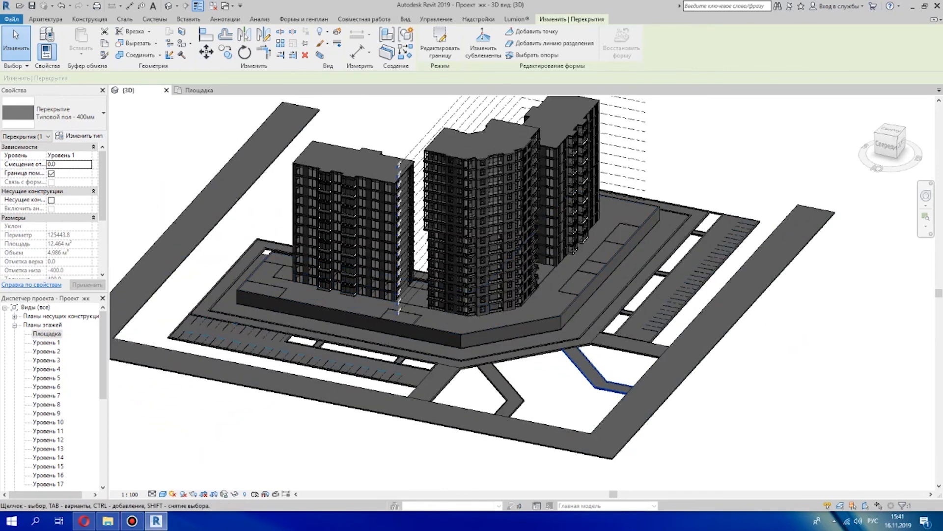